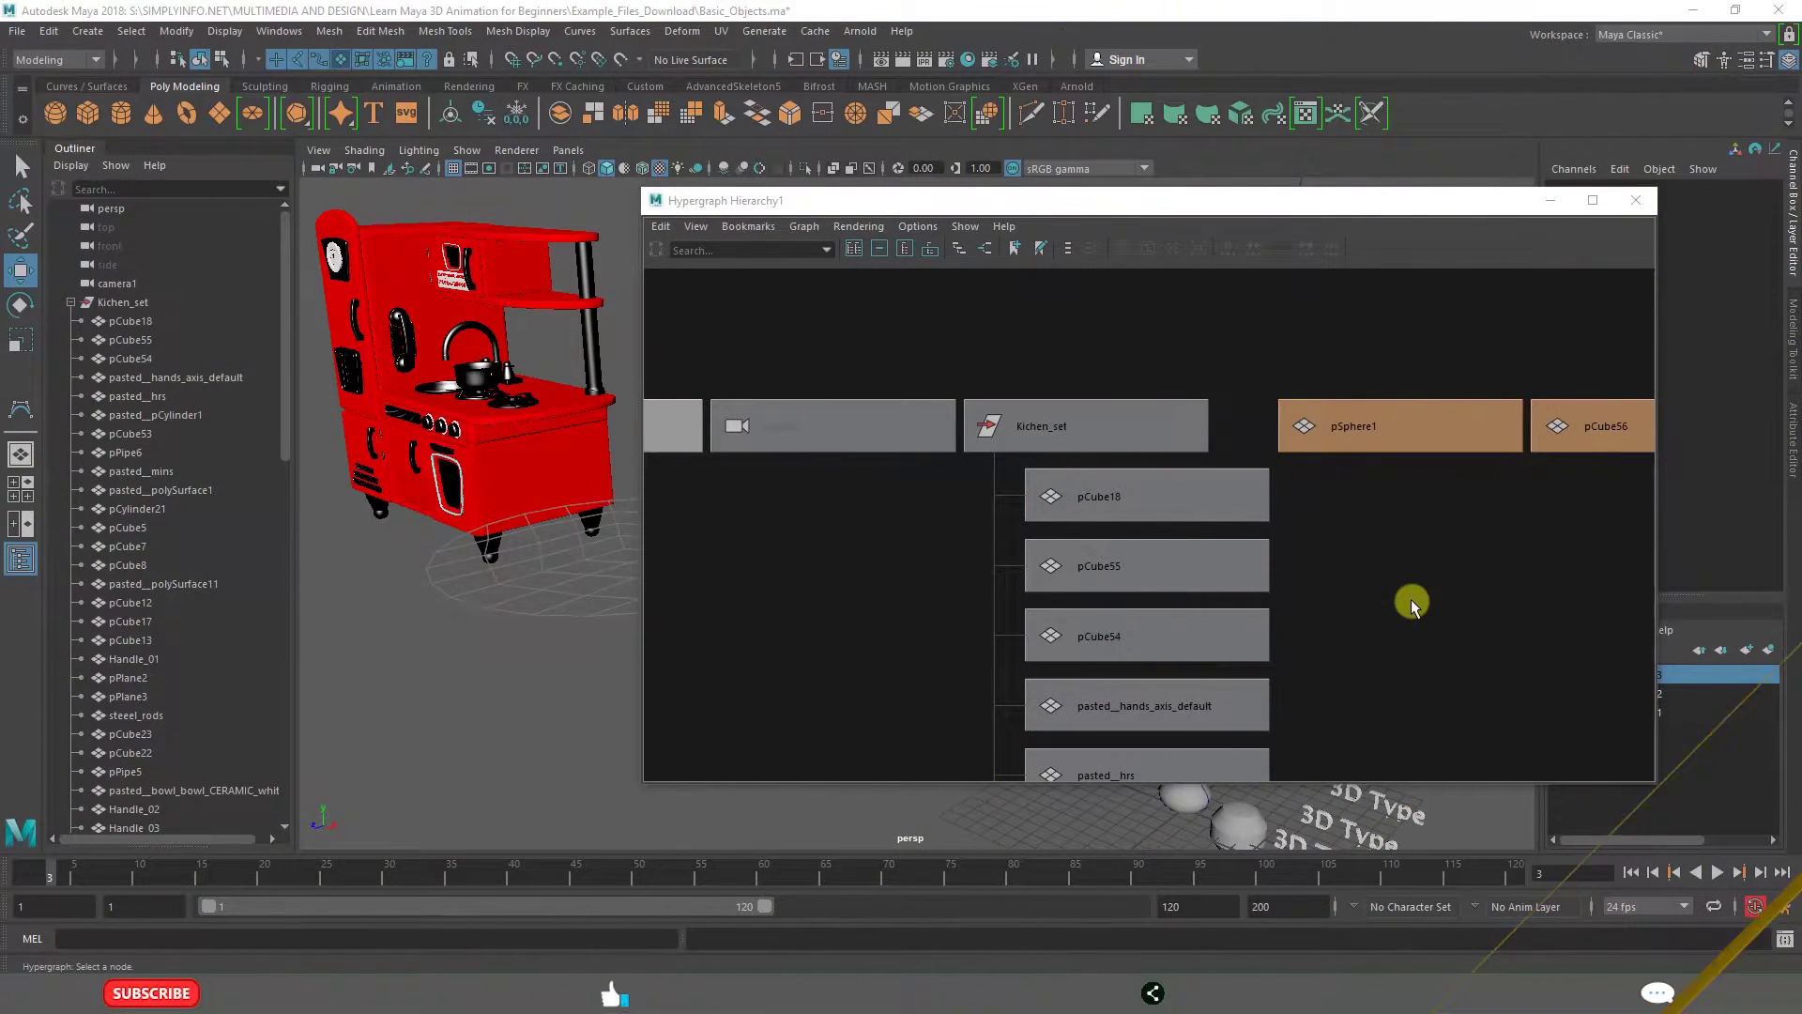
Examine the Kichen_set hierarchy in the Hypergraph by marquee-selecting its nodes, and clear the selection.
mouse_move(1165, 203)
mouse_down()
mouse_move(1185, 219)
mouse_move(1175, 201)
mouse_up()
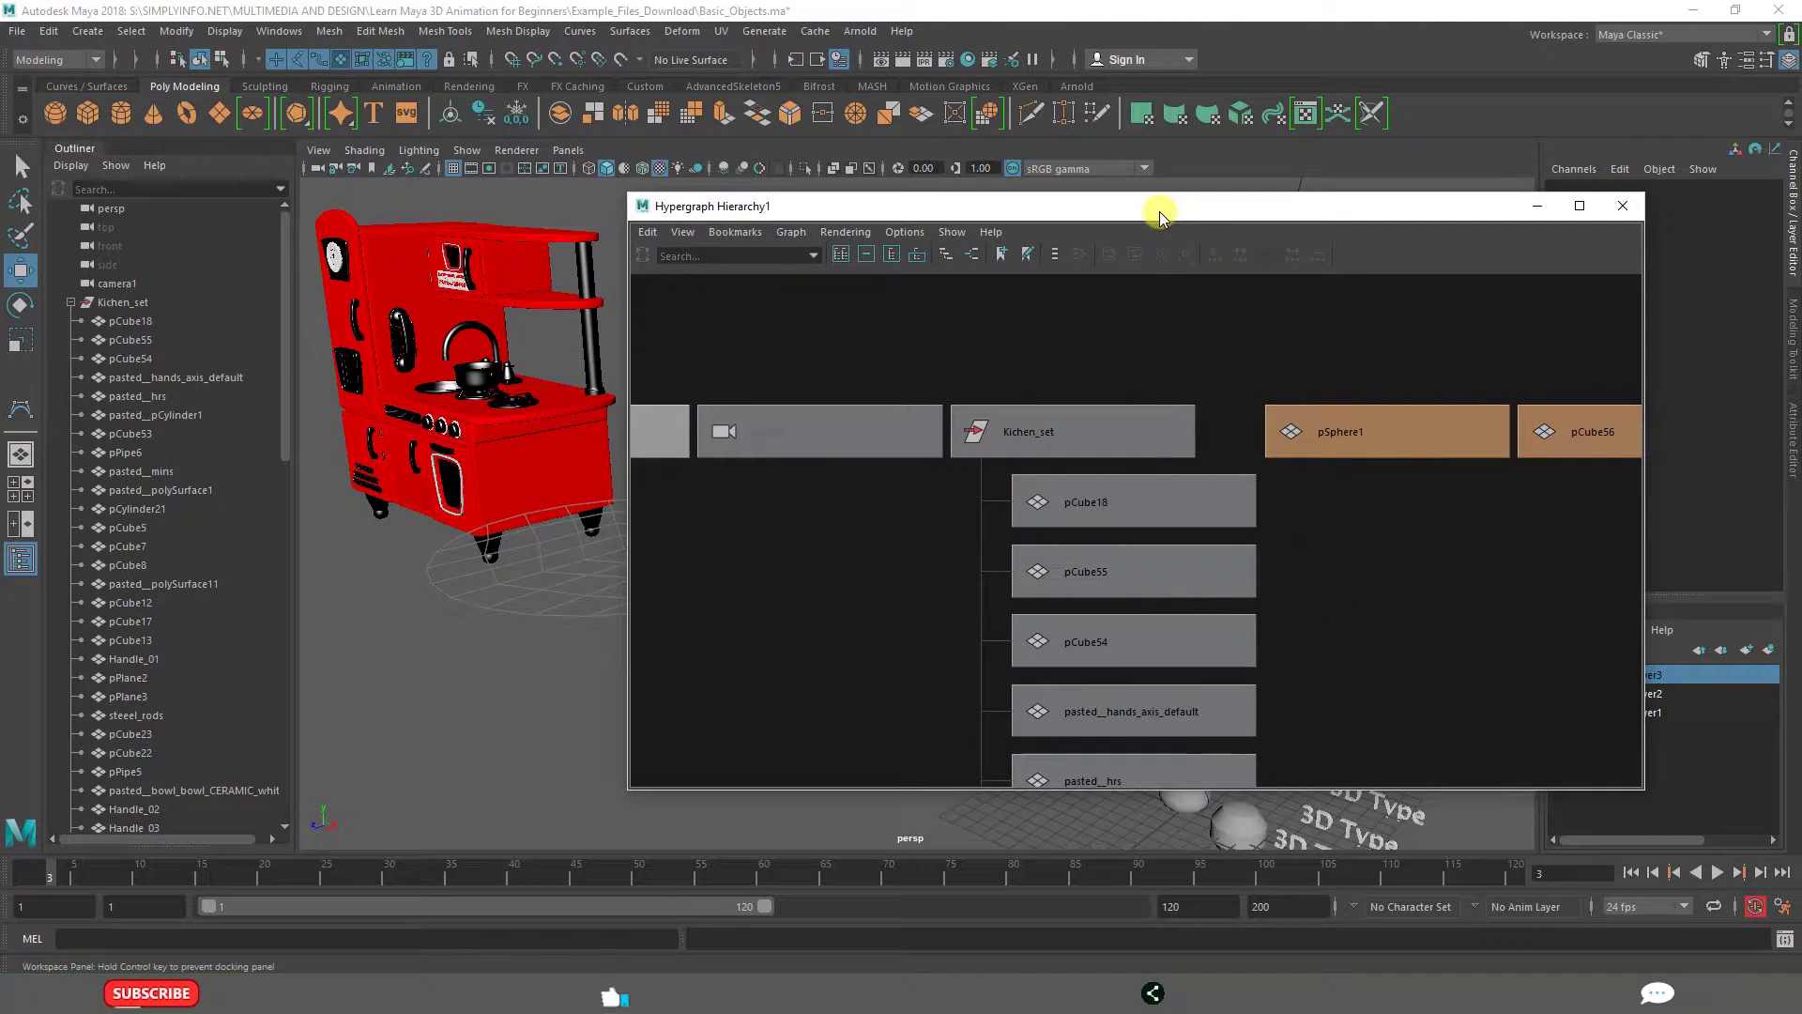
scroll(1324, 627, down, 1)
scroll(1318, 631, down, 1)
drag(844, 390, 1502, 723)
click(870, 370)
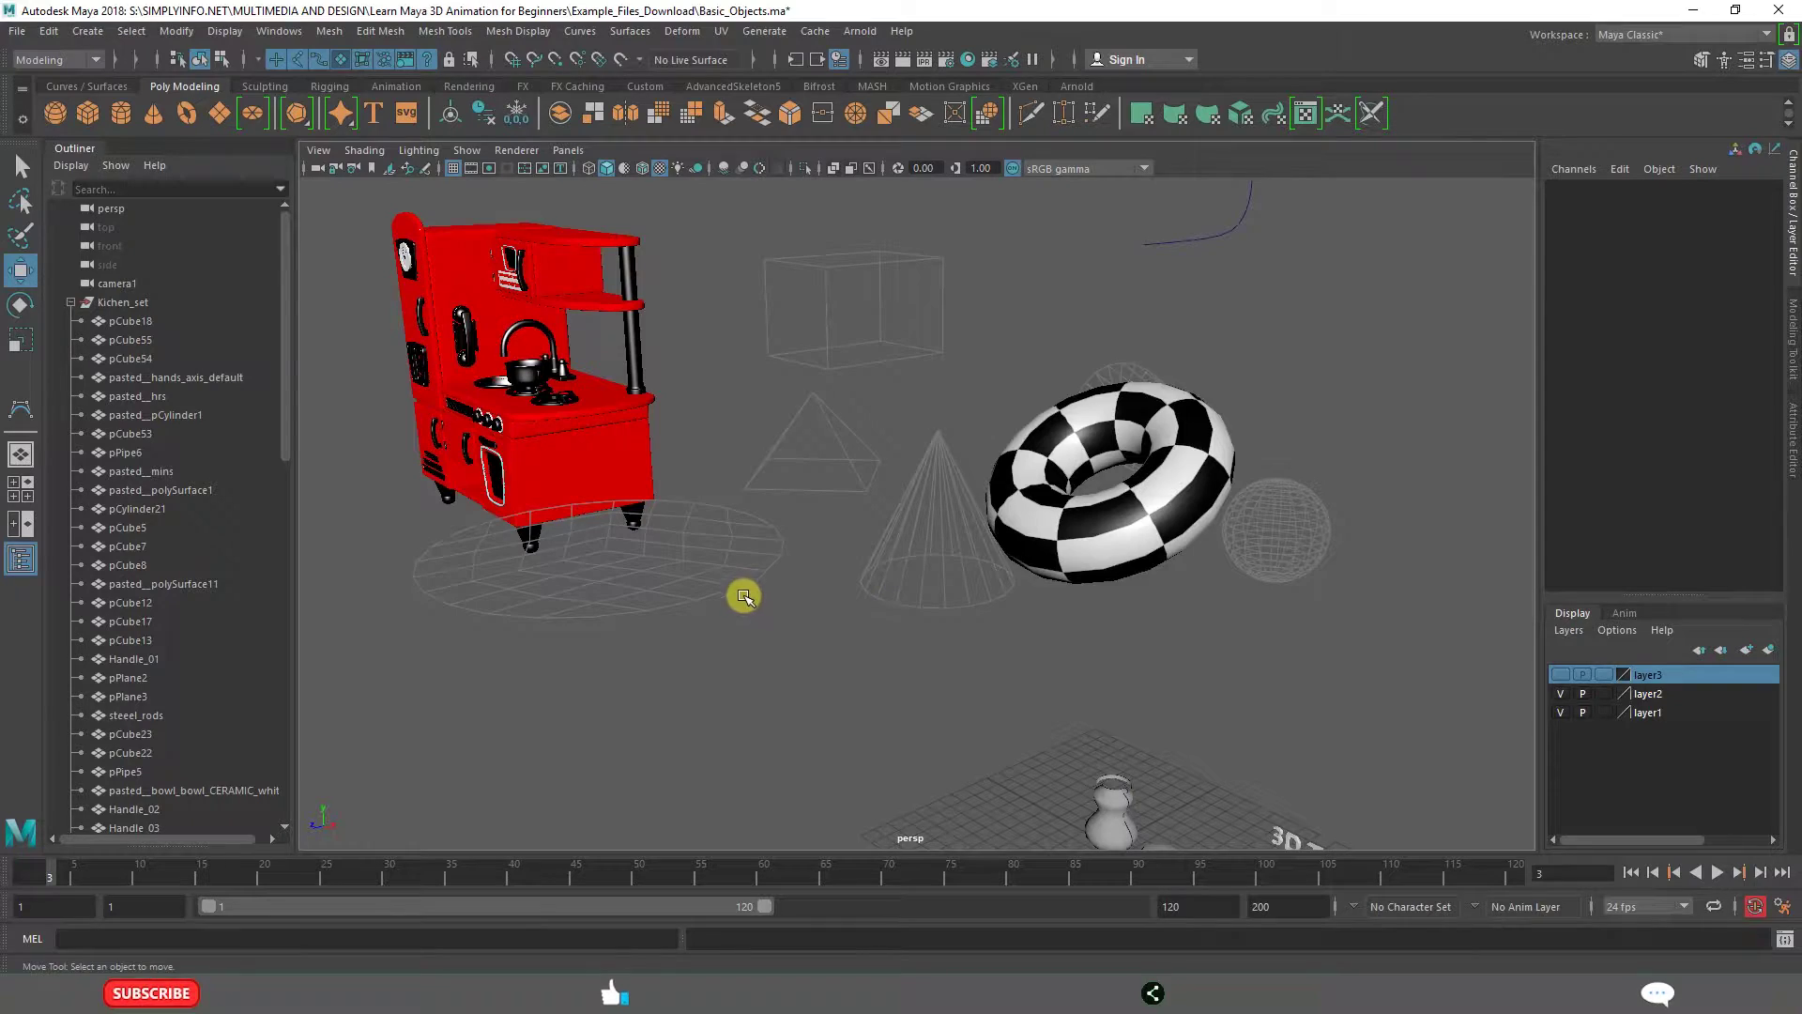
Select all parts of the red kitchen model in the viewport, frame them for inspection, and clear the selection.
alt+drag(723, 595, 1043, 646)
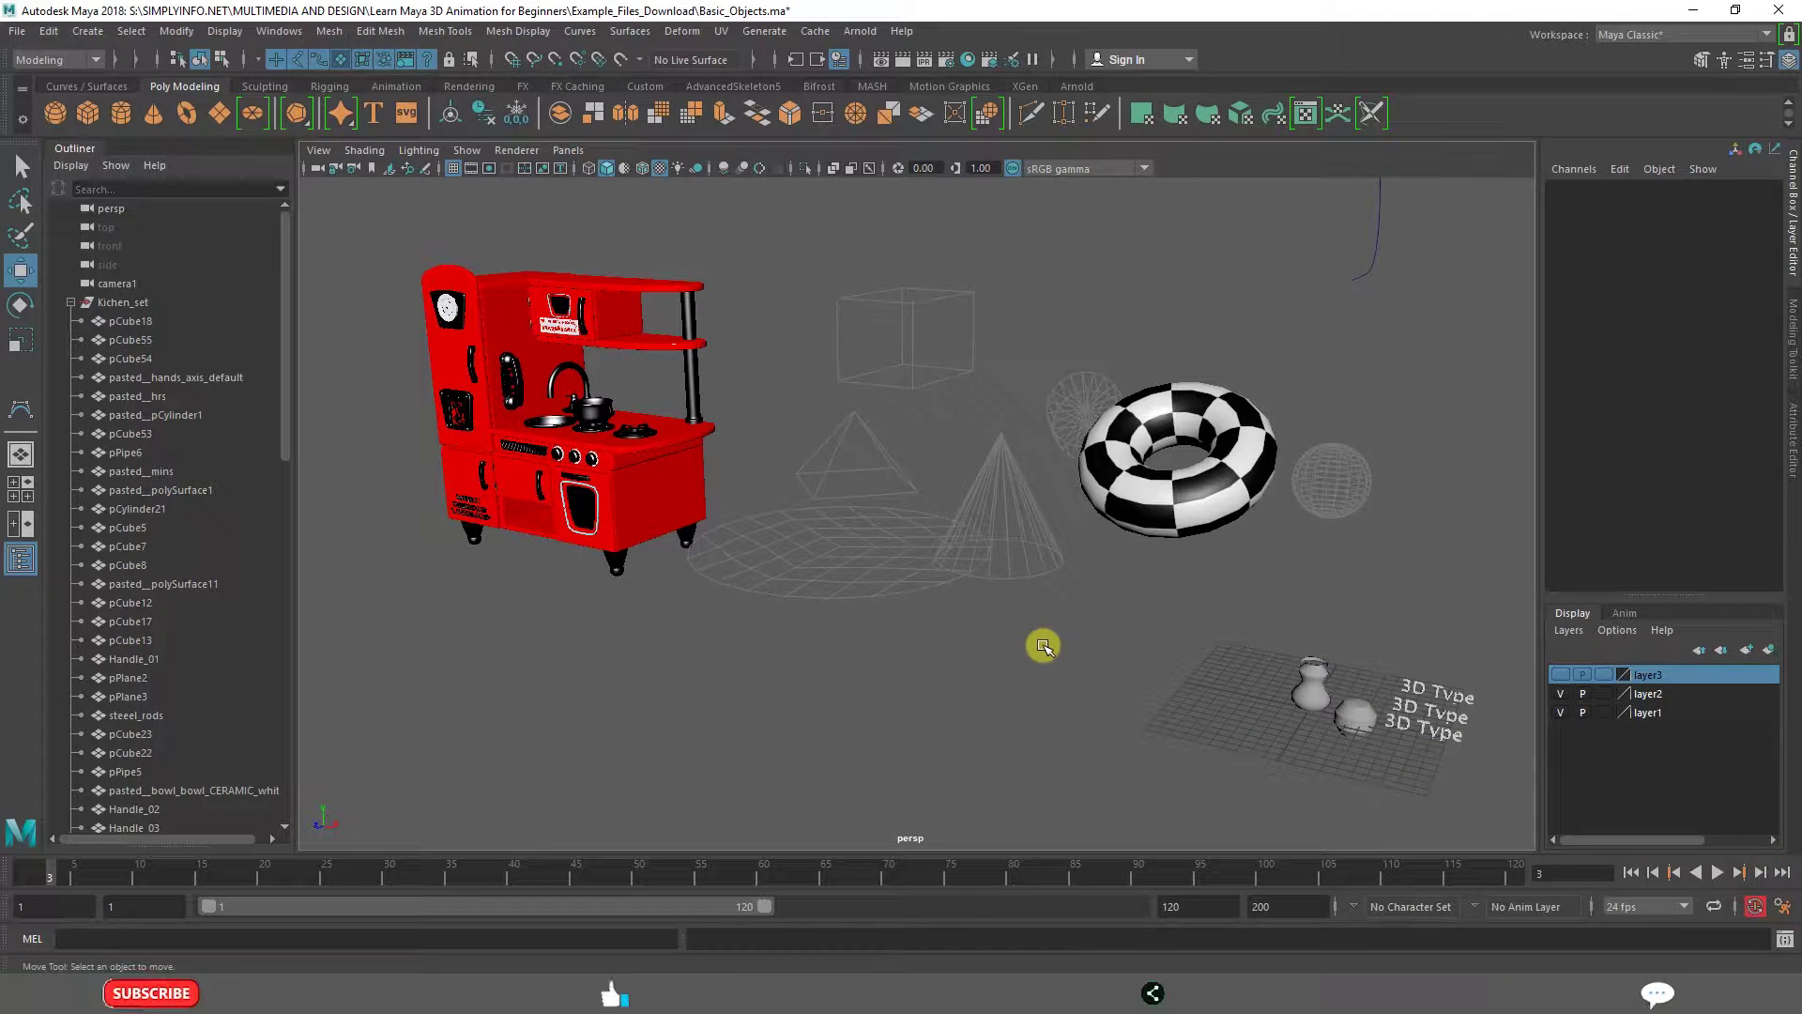
drag(380, 239, 756, 681)
click(624, 662)
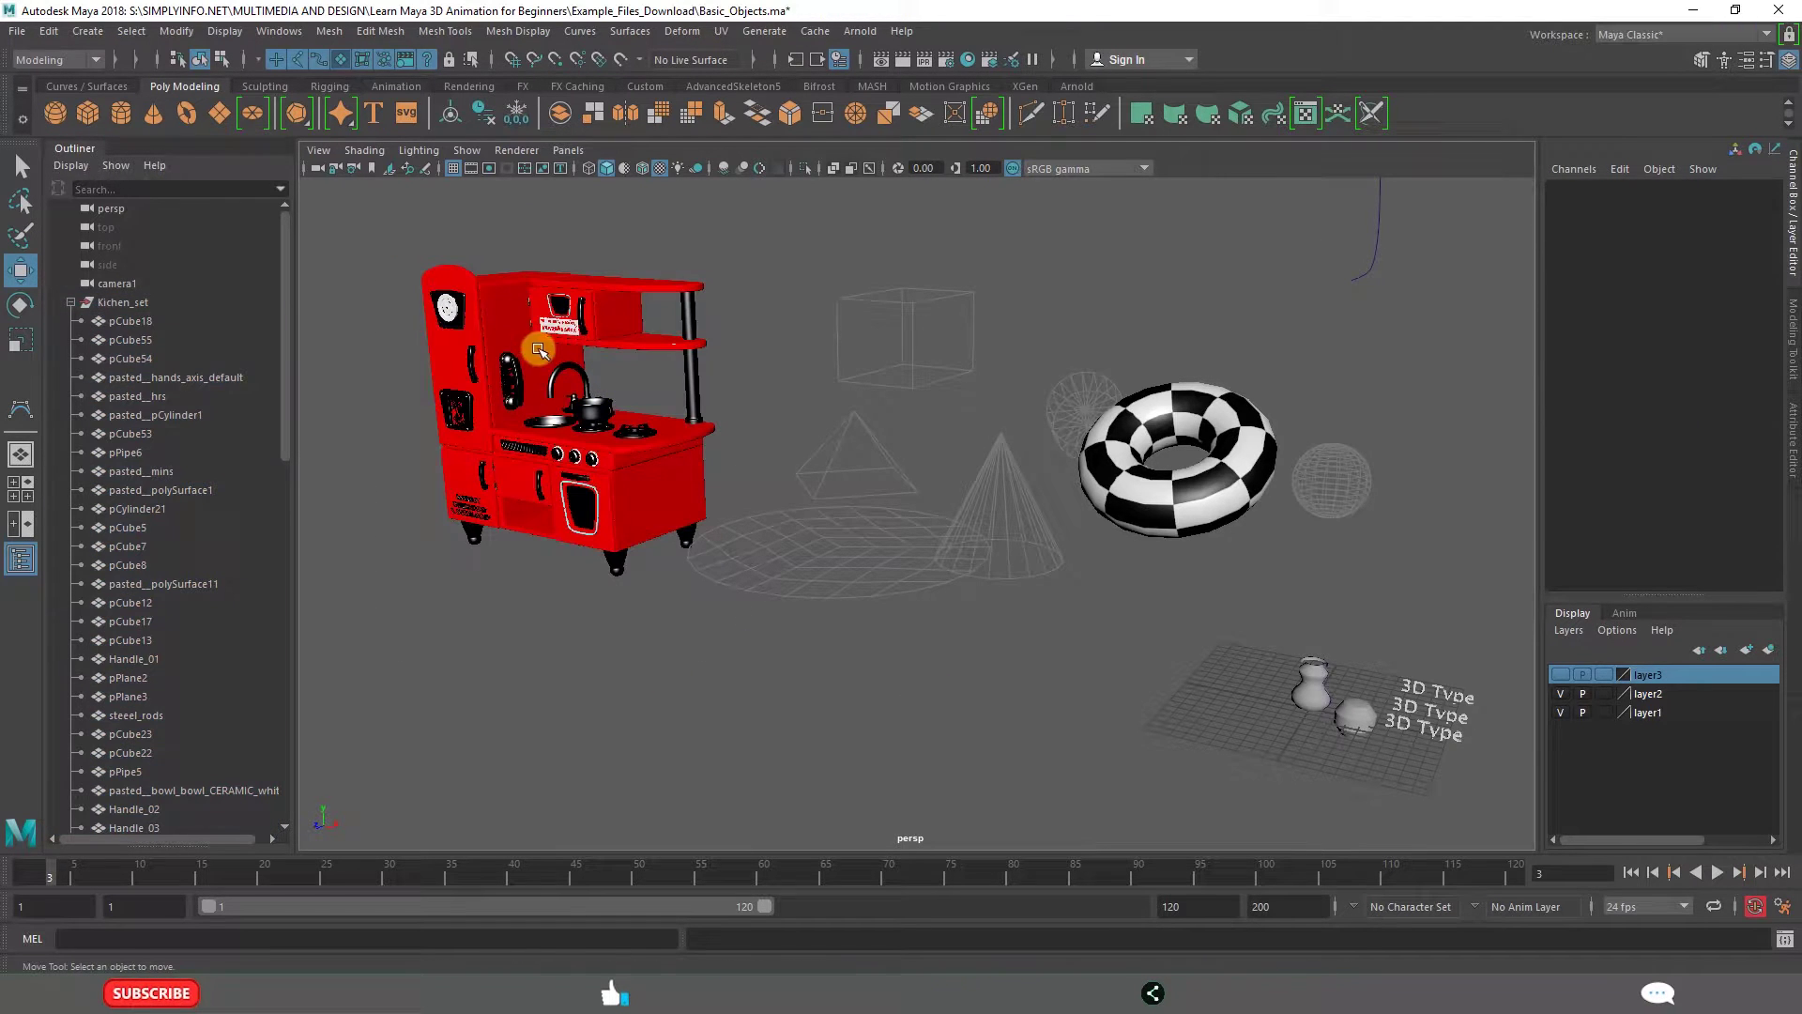
click(652, 394)
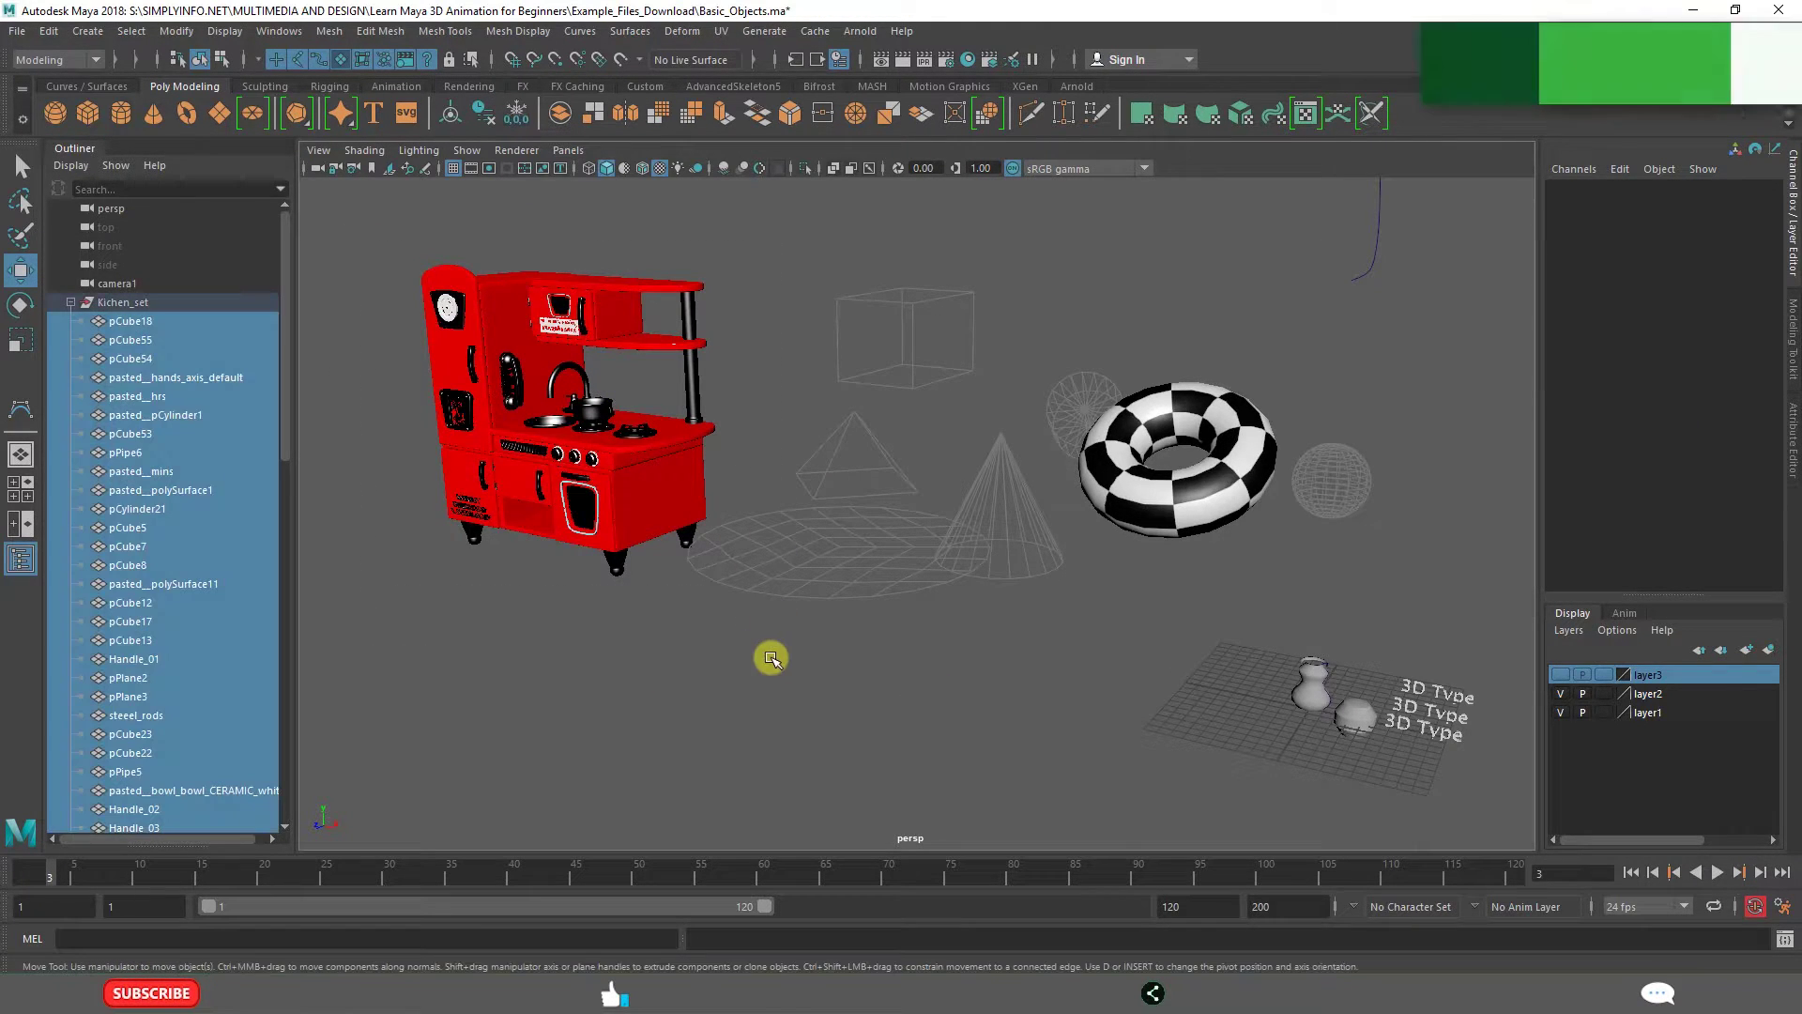
key(f)
alt+middle_drag(845, 658, 889, 684)
scroll(898, 674, down, 3)
alt+middle_drag(1086, 660, 921, 656)
scroll(921, 656, up, 1)
click(677, 757)
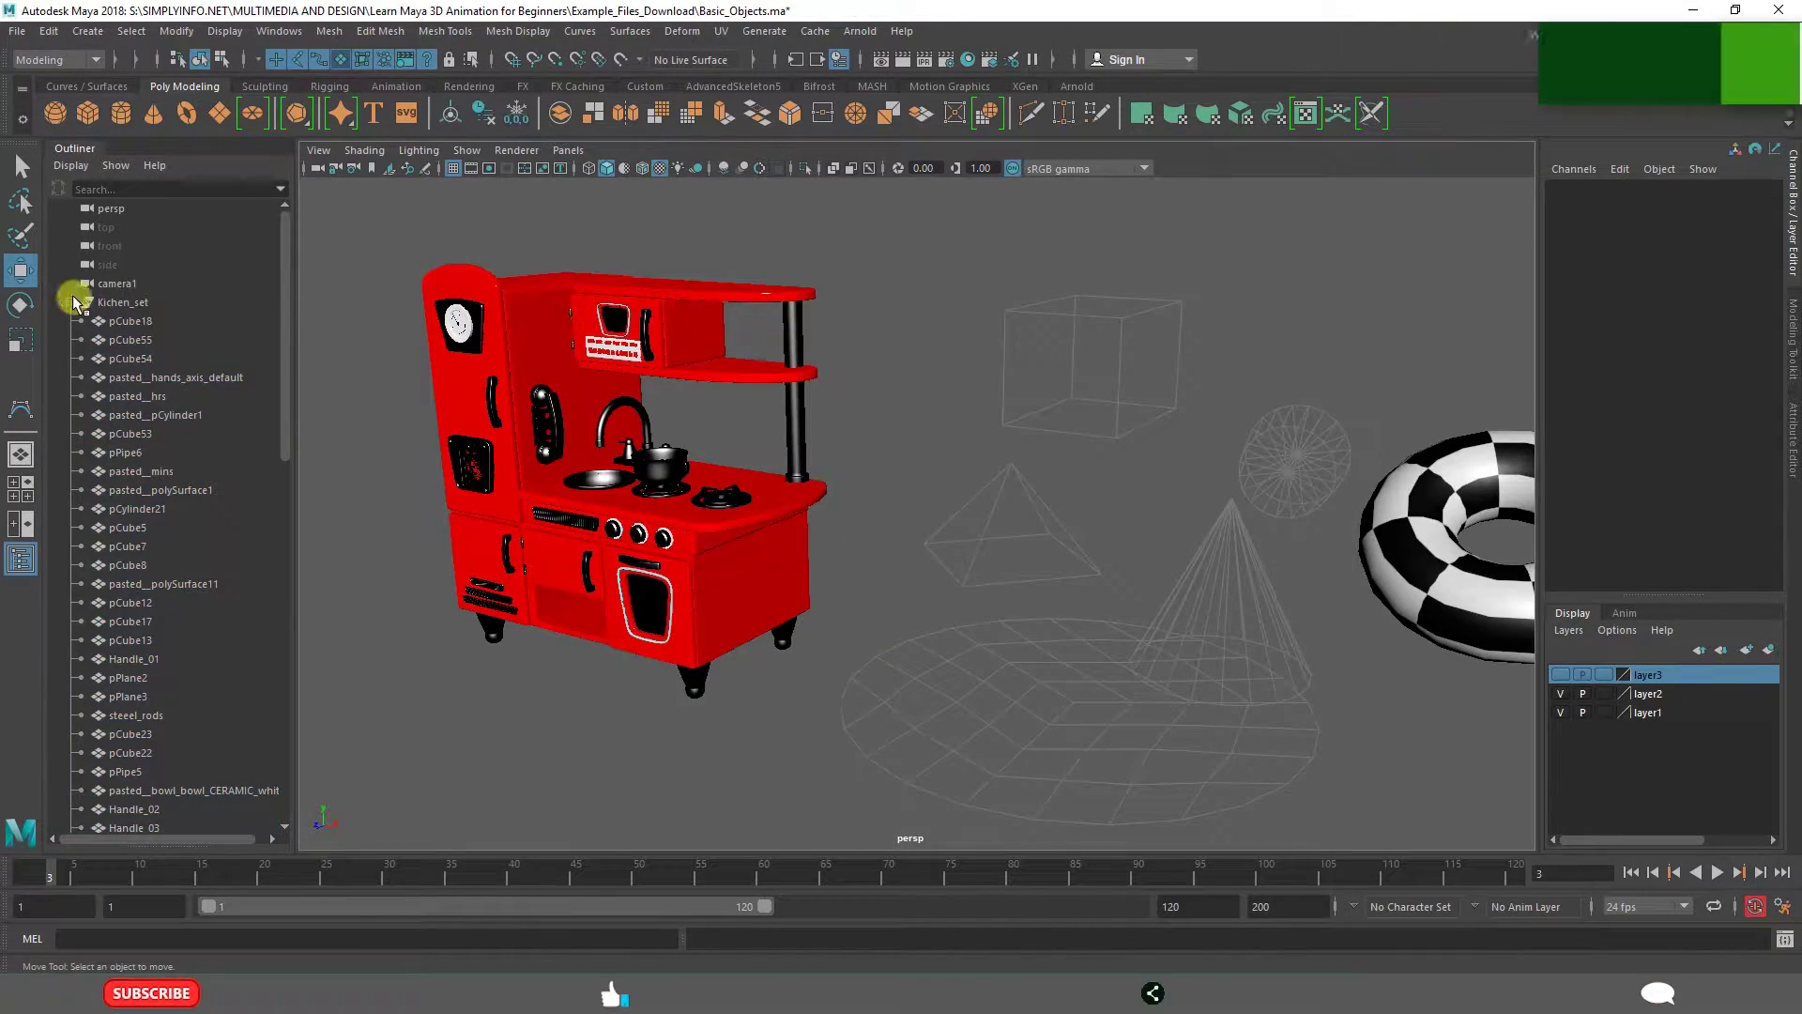
Collapse the Kichen_set group in the Outliner, try moving the whole group, and undo the last move.
click(71, 302)
click(122, 305)
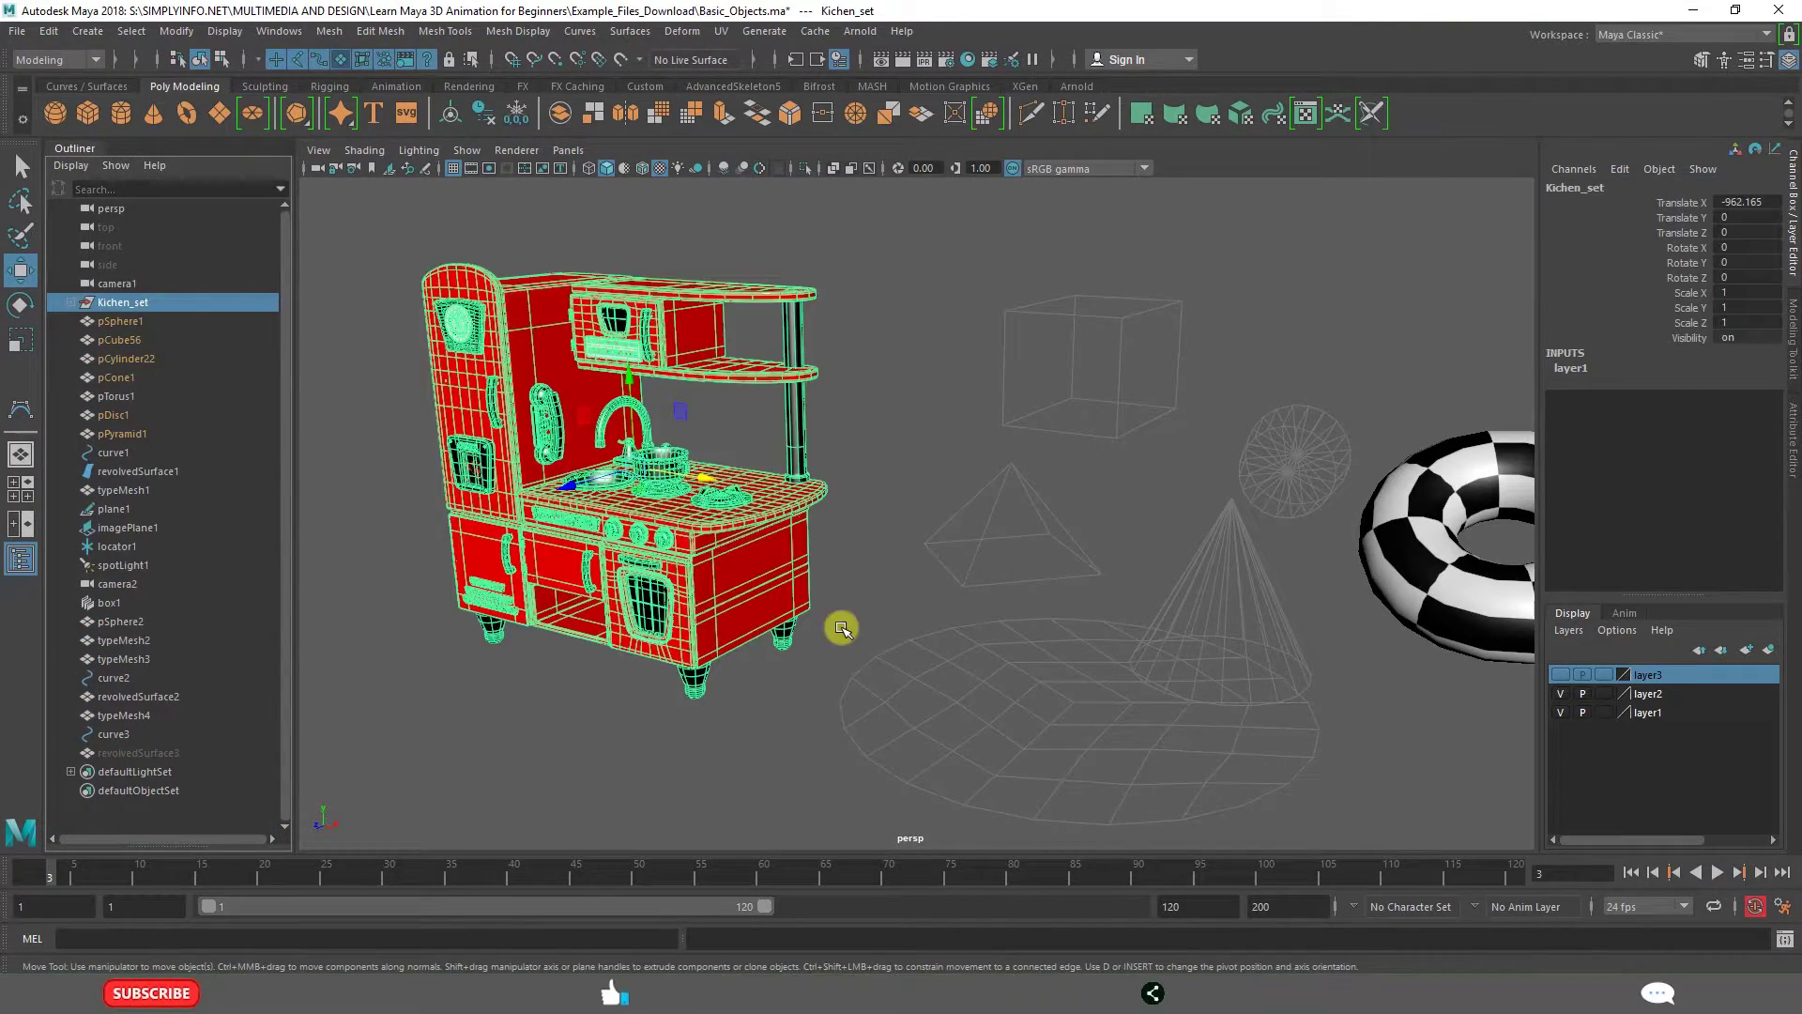
drag(696, 483, 624, 406)
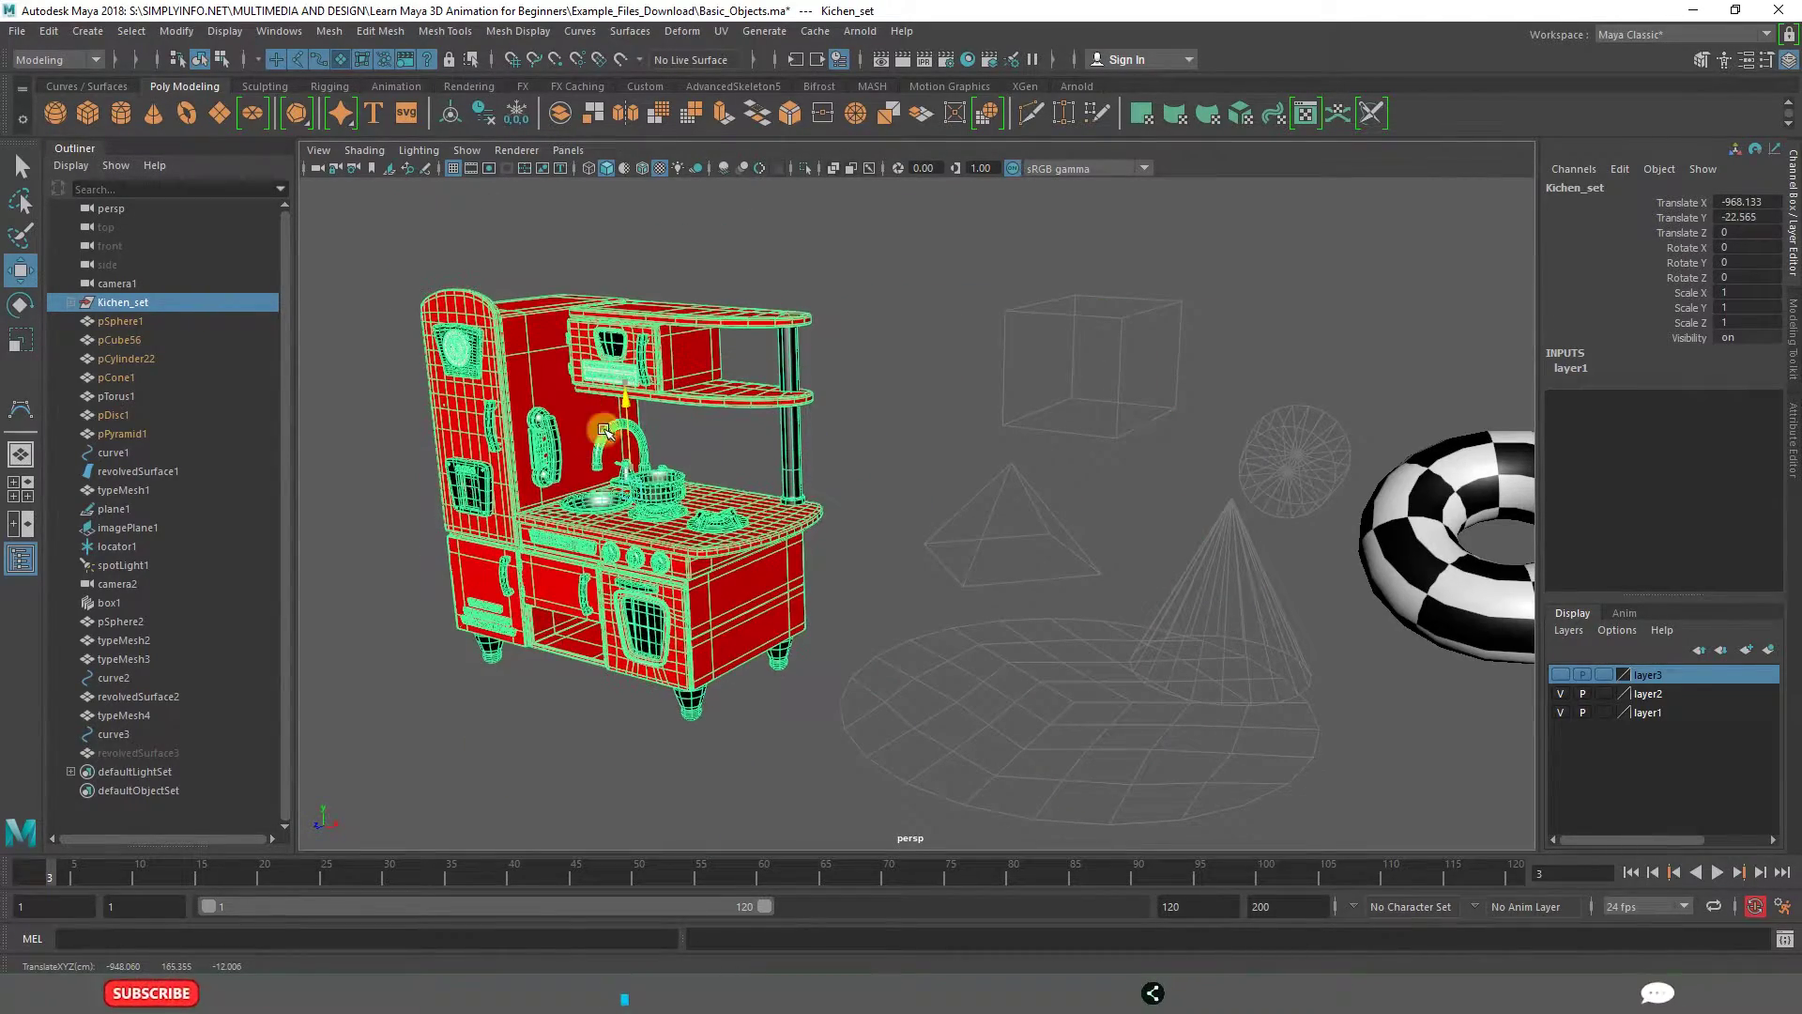
key(ctrl+z)
click(878, 460)
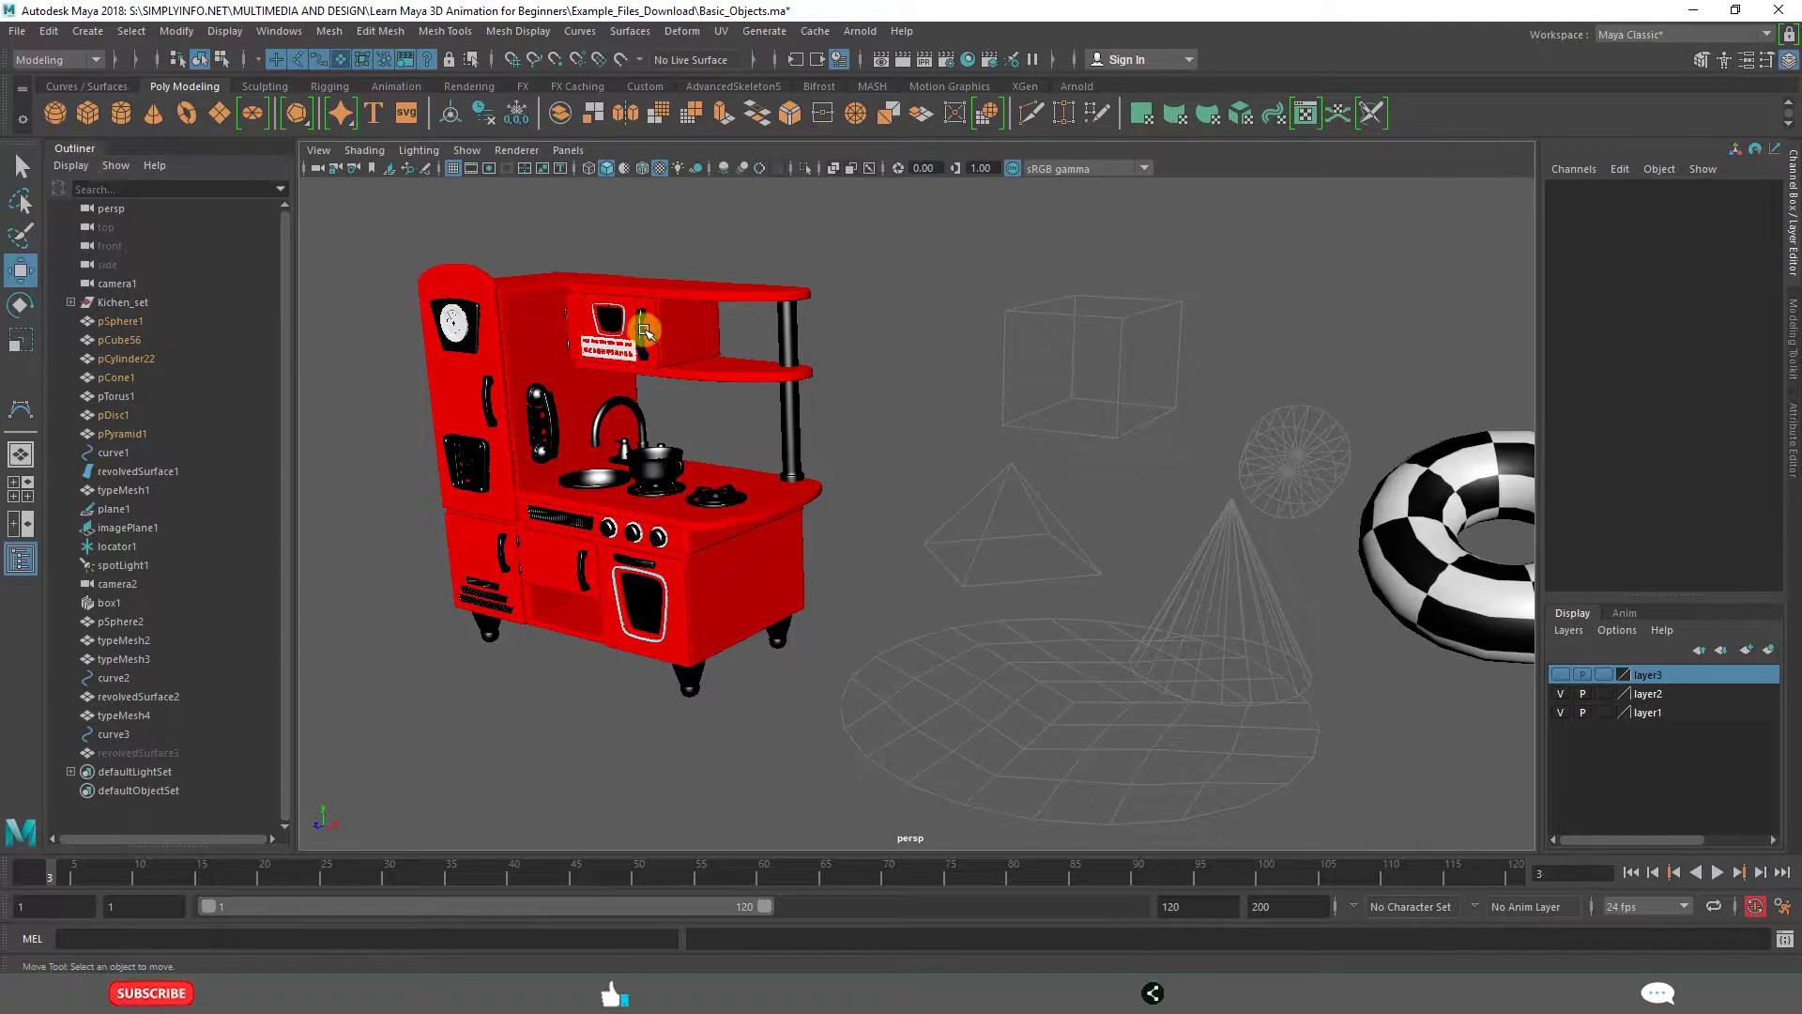
click(640, 327)
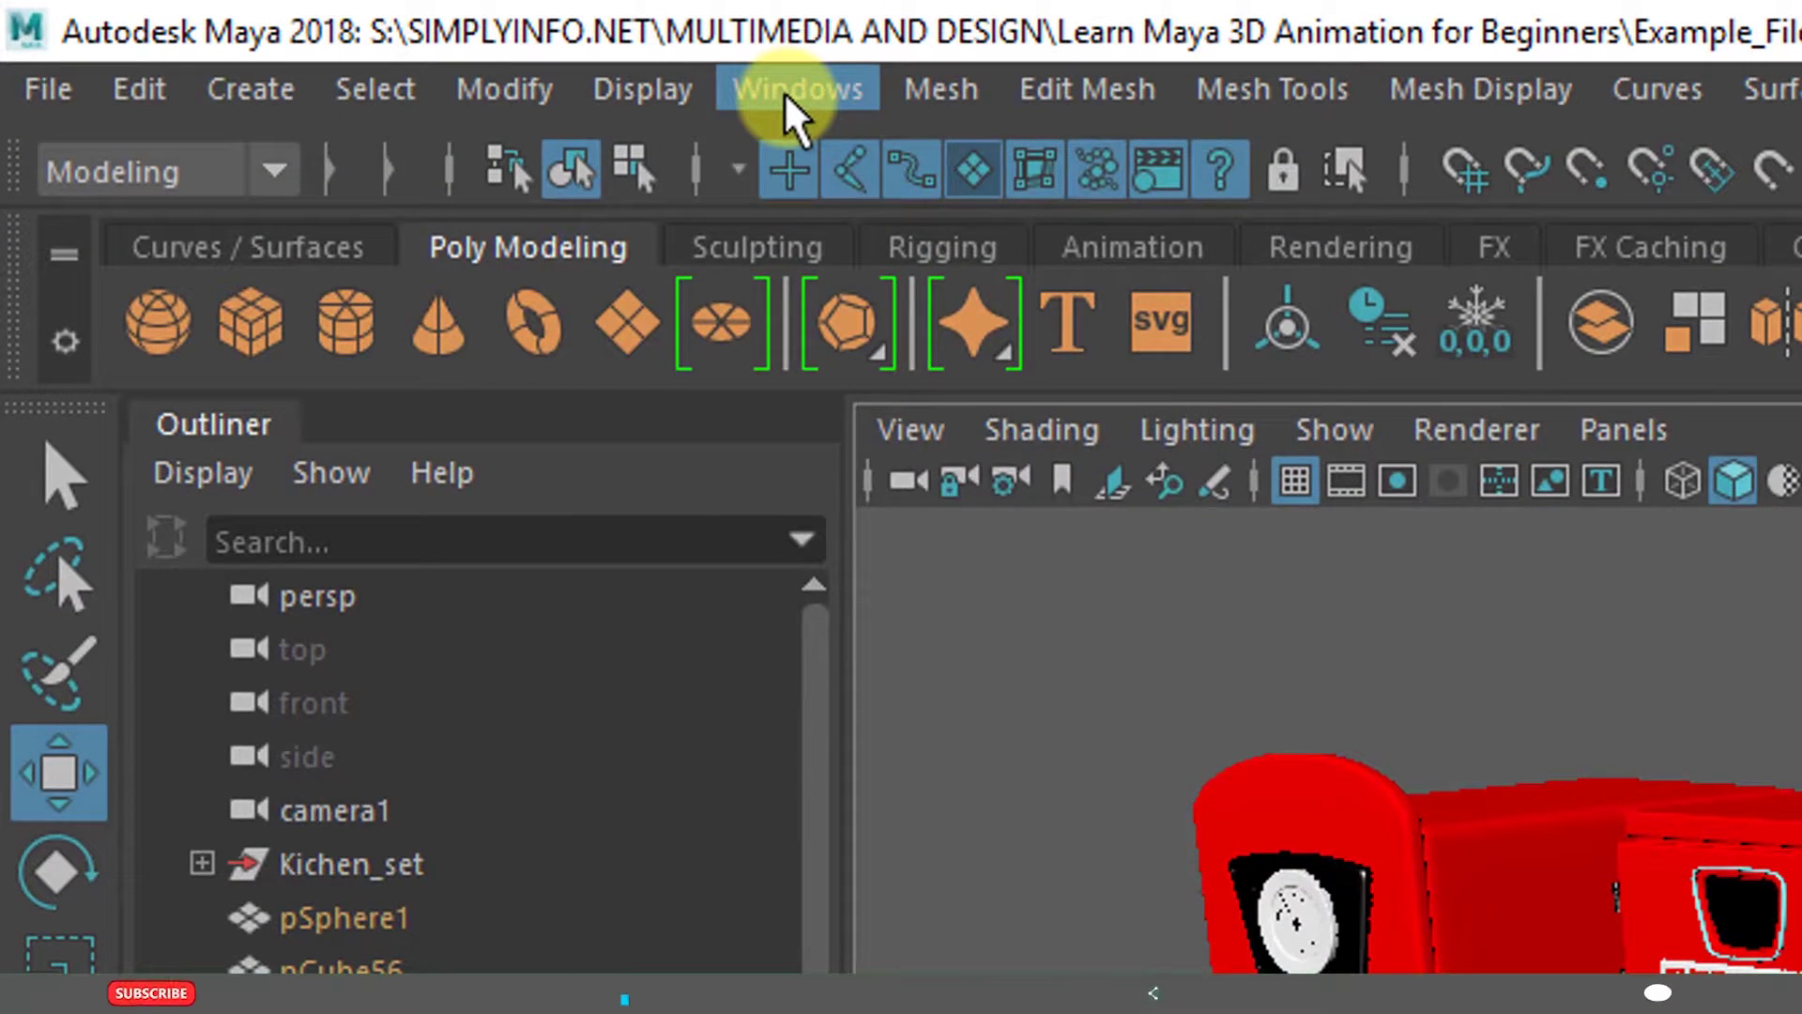
Open the Hypergraph: Hierarchy editor and position its window over the viewport.
click(785, 92)
mouse_move(1106, 282)
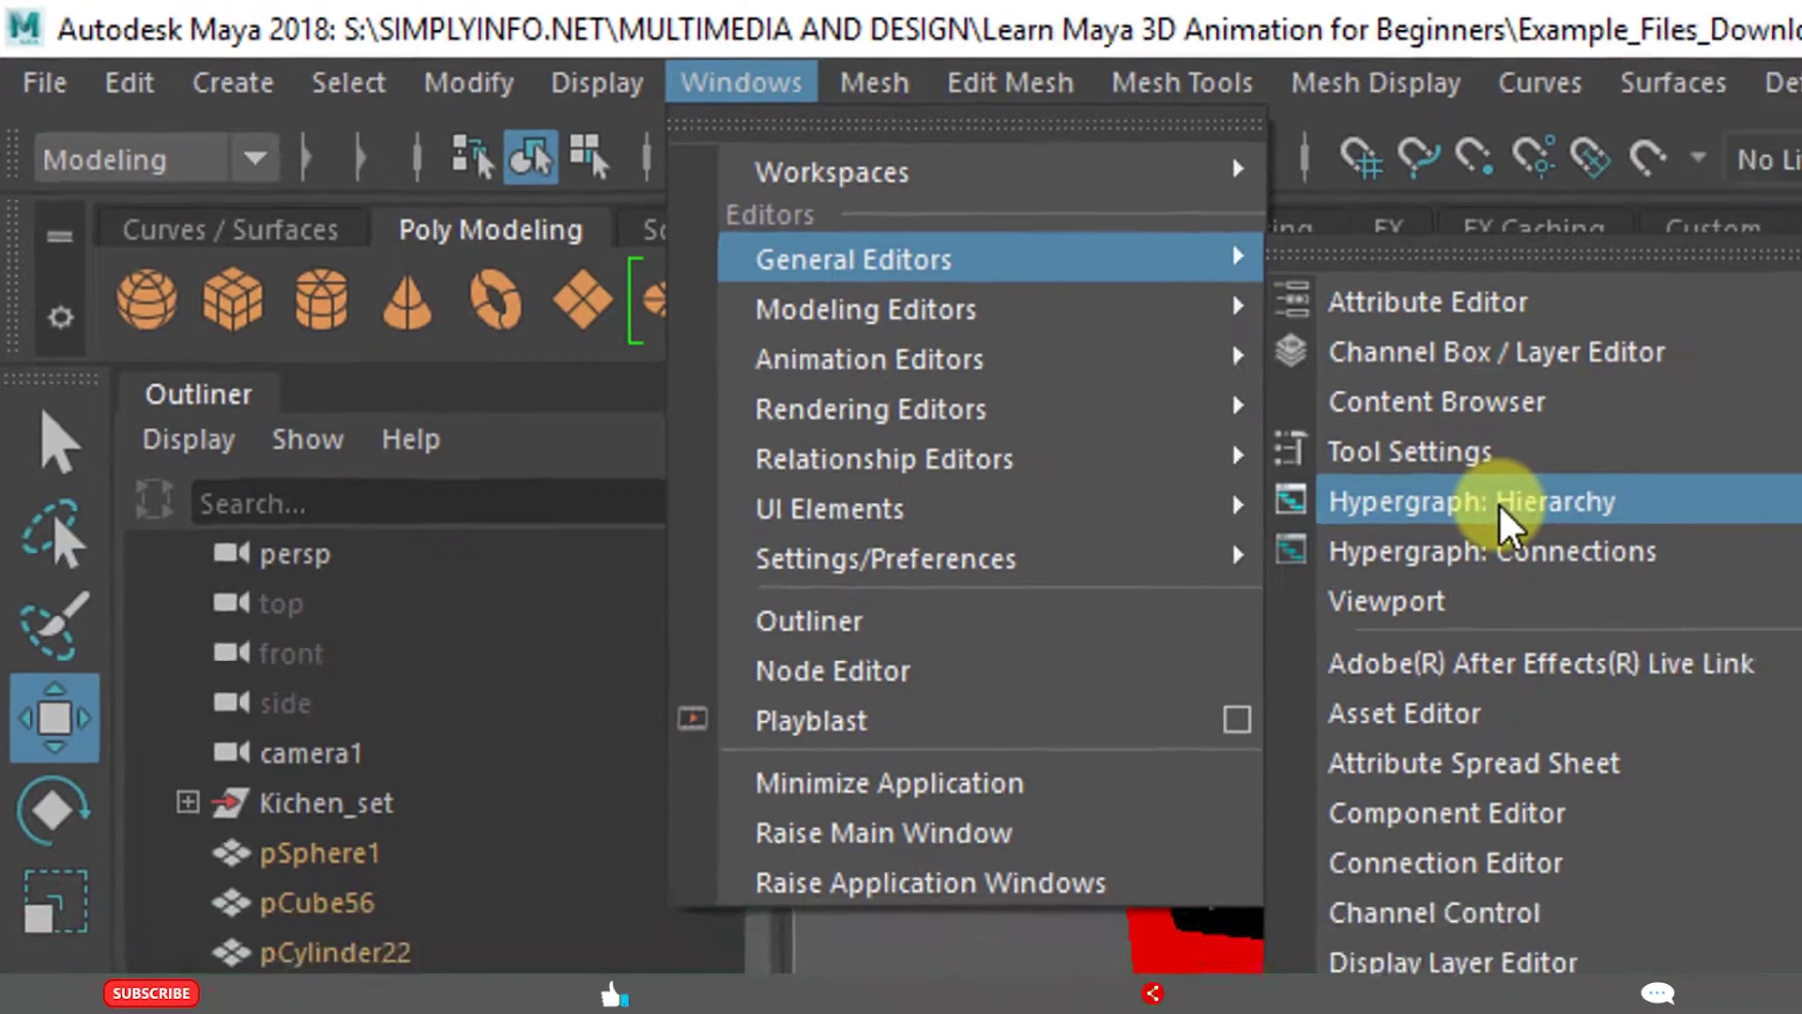
click(1662, 541)
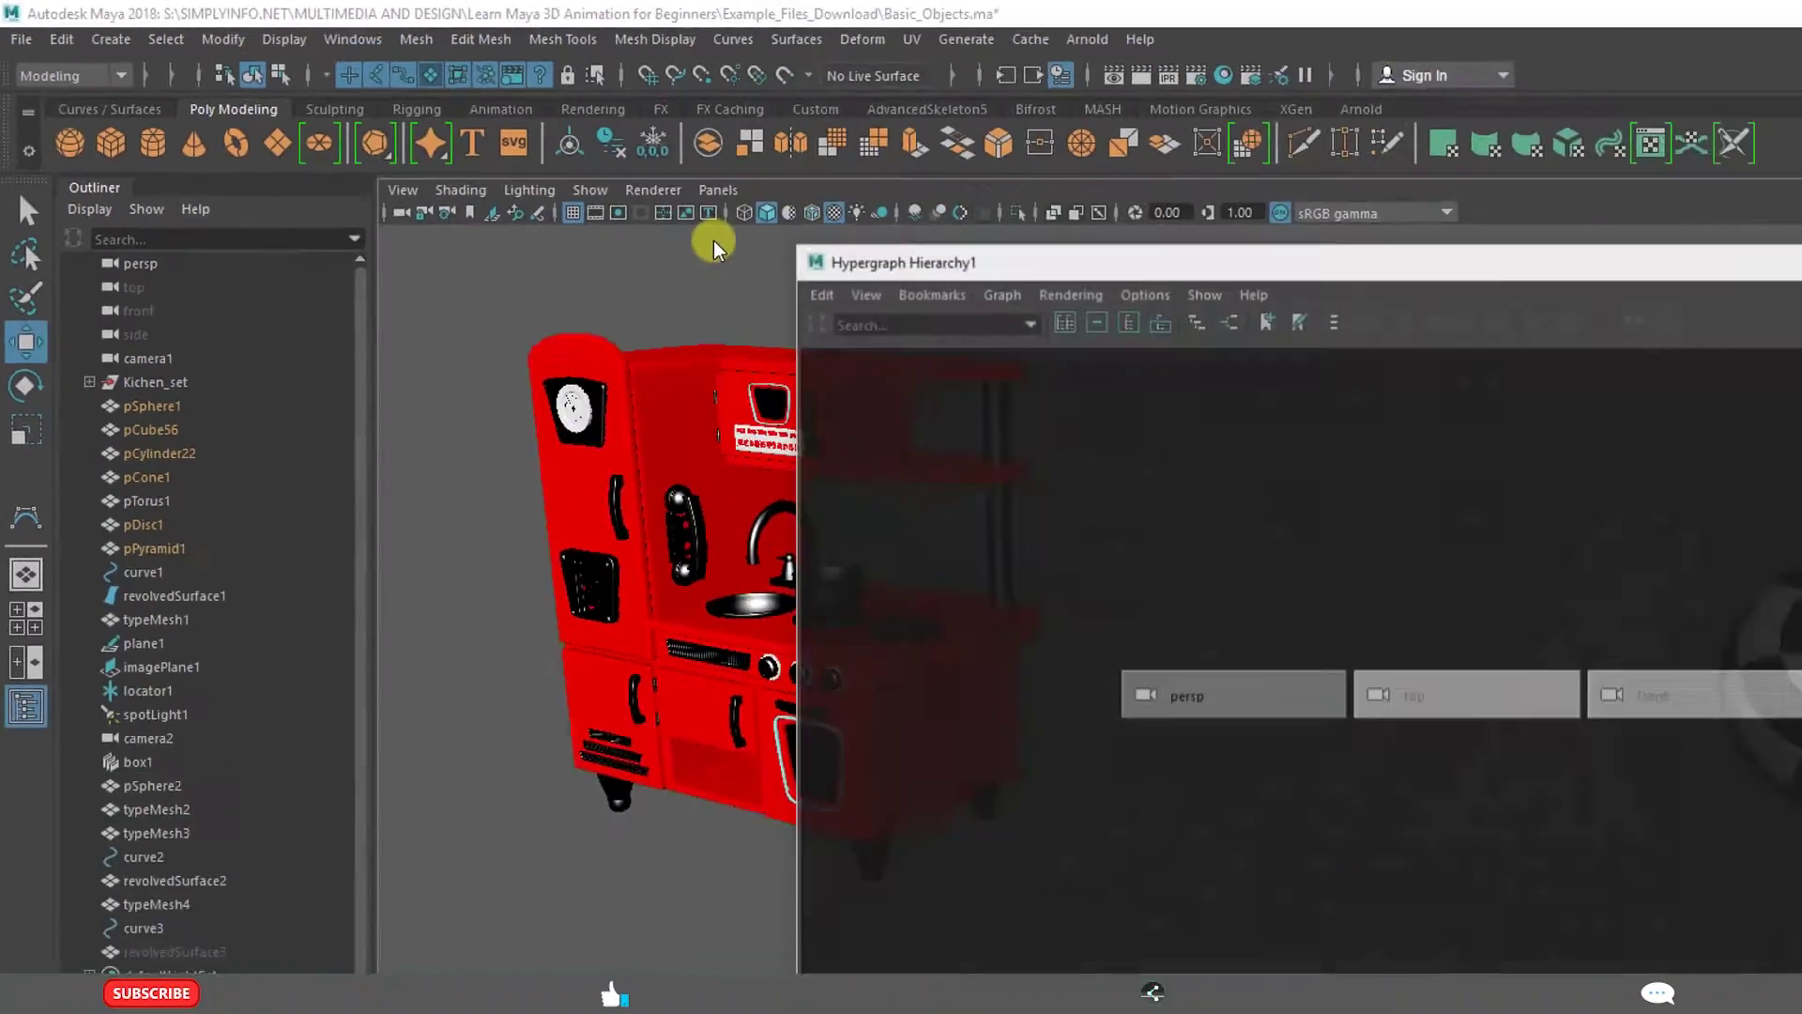
drag(1093, 251, 880, 308)
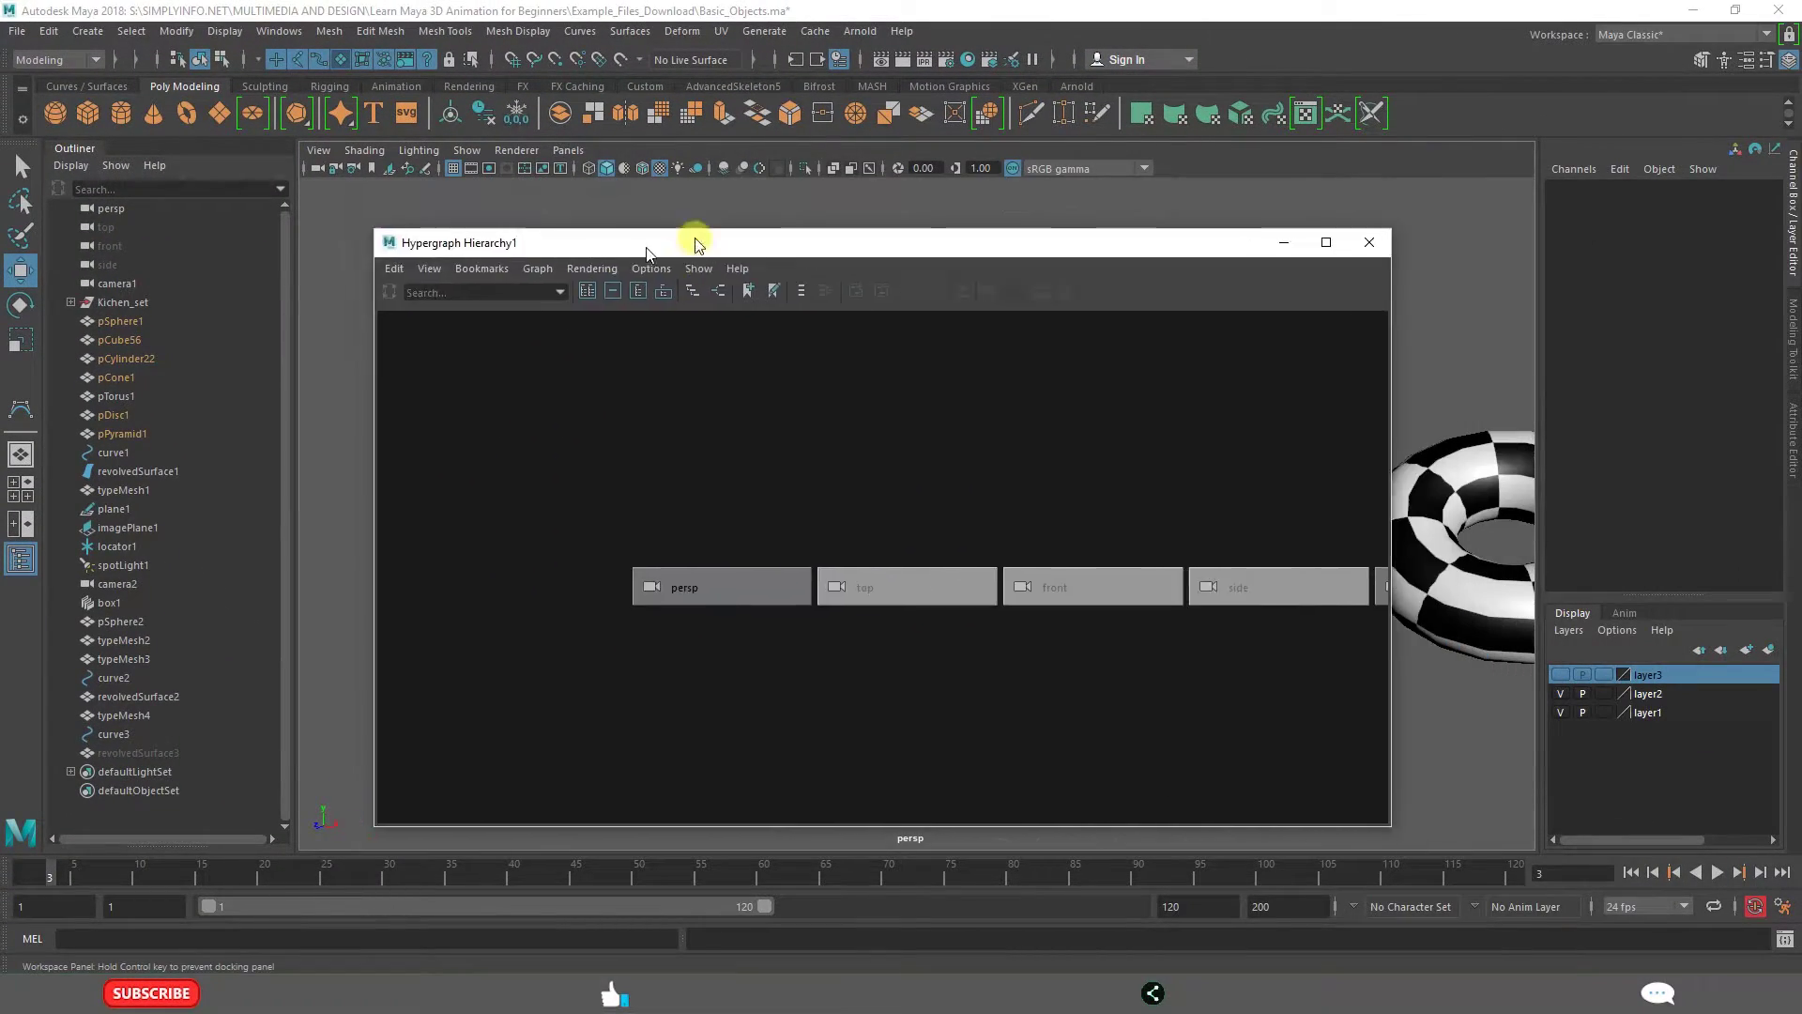
drag(696, 242, 706, 221)
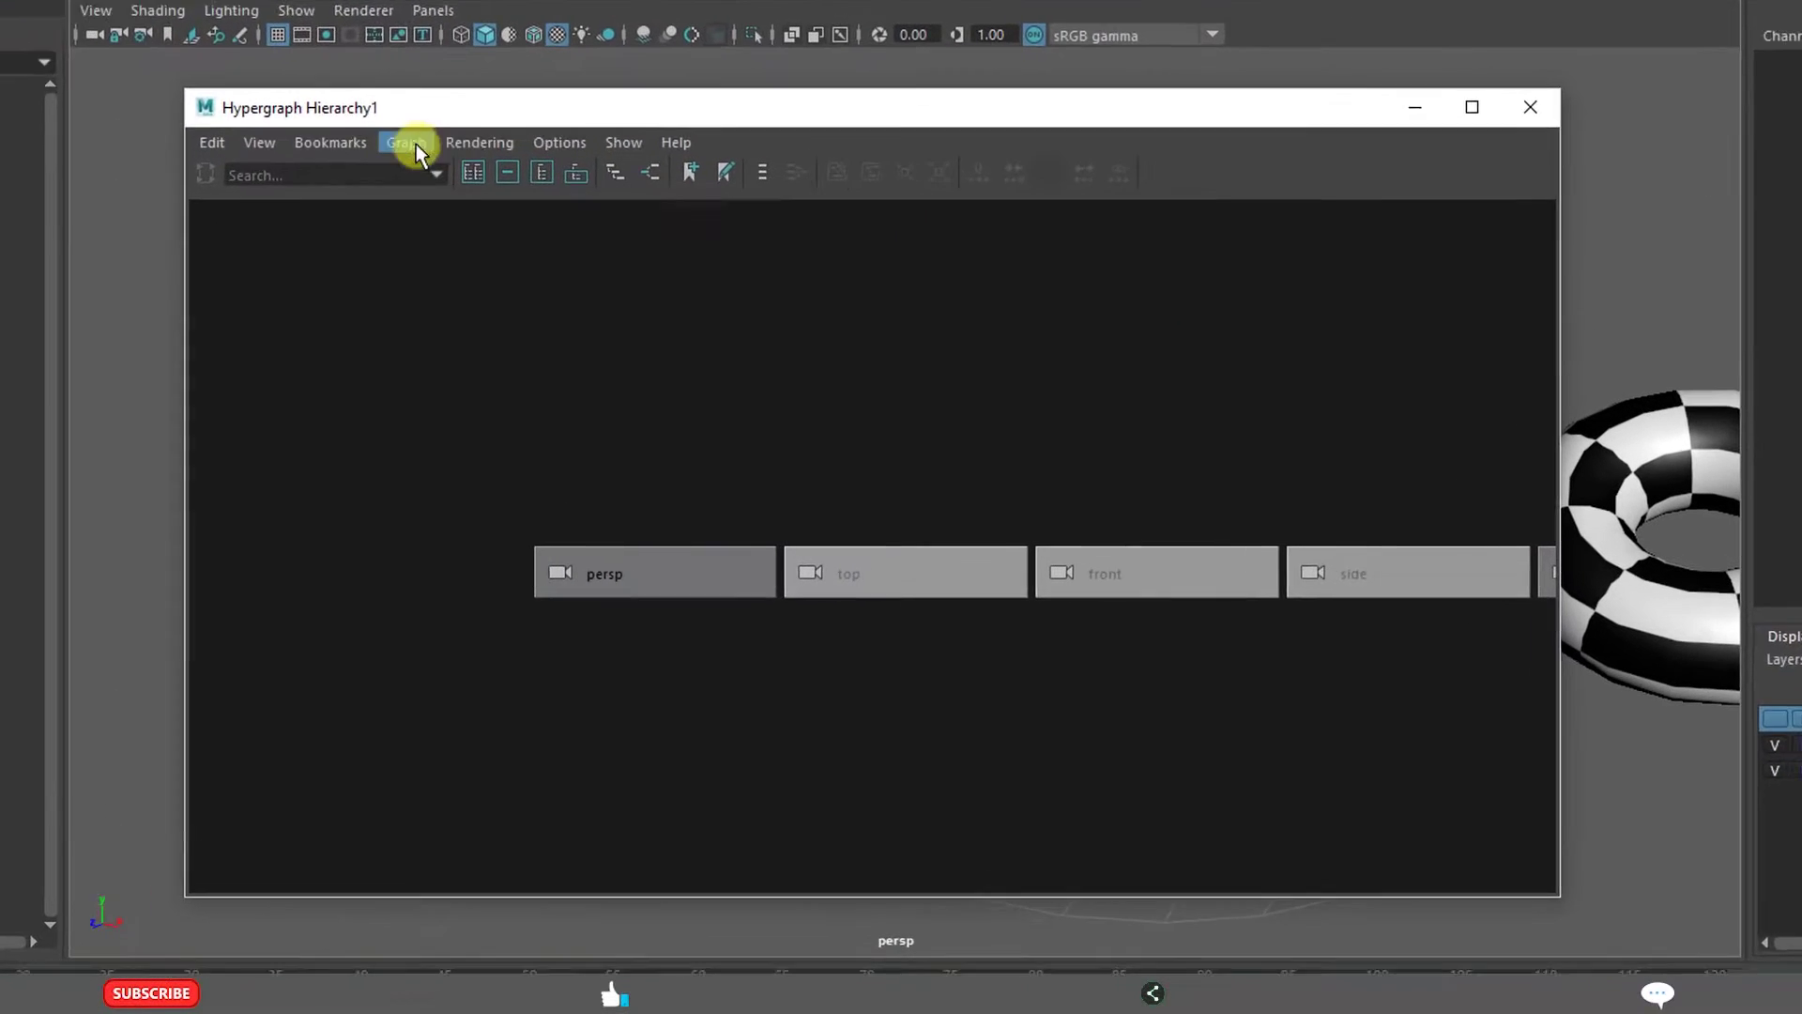
Marquee-select Kichen_set with its first children in the Hypergraph, frame them, and select only the Kichen_set node.
scroll(1164, 572, down, 3)
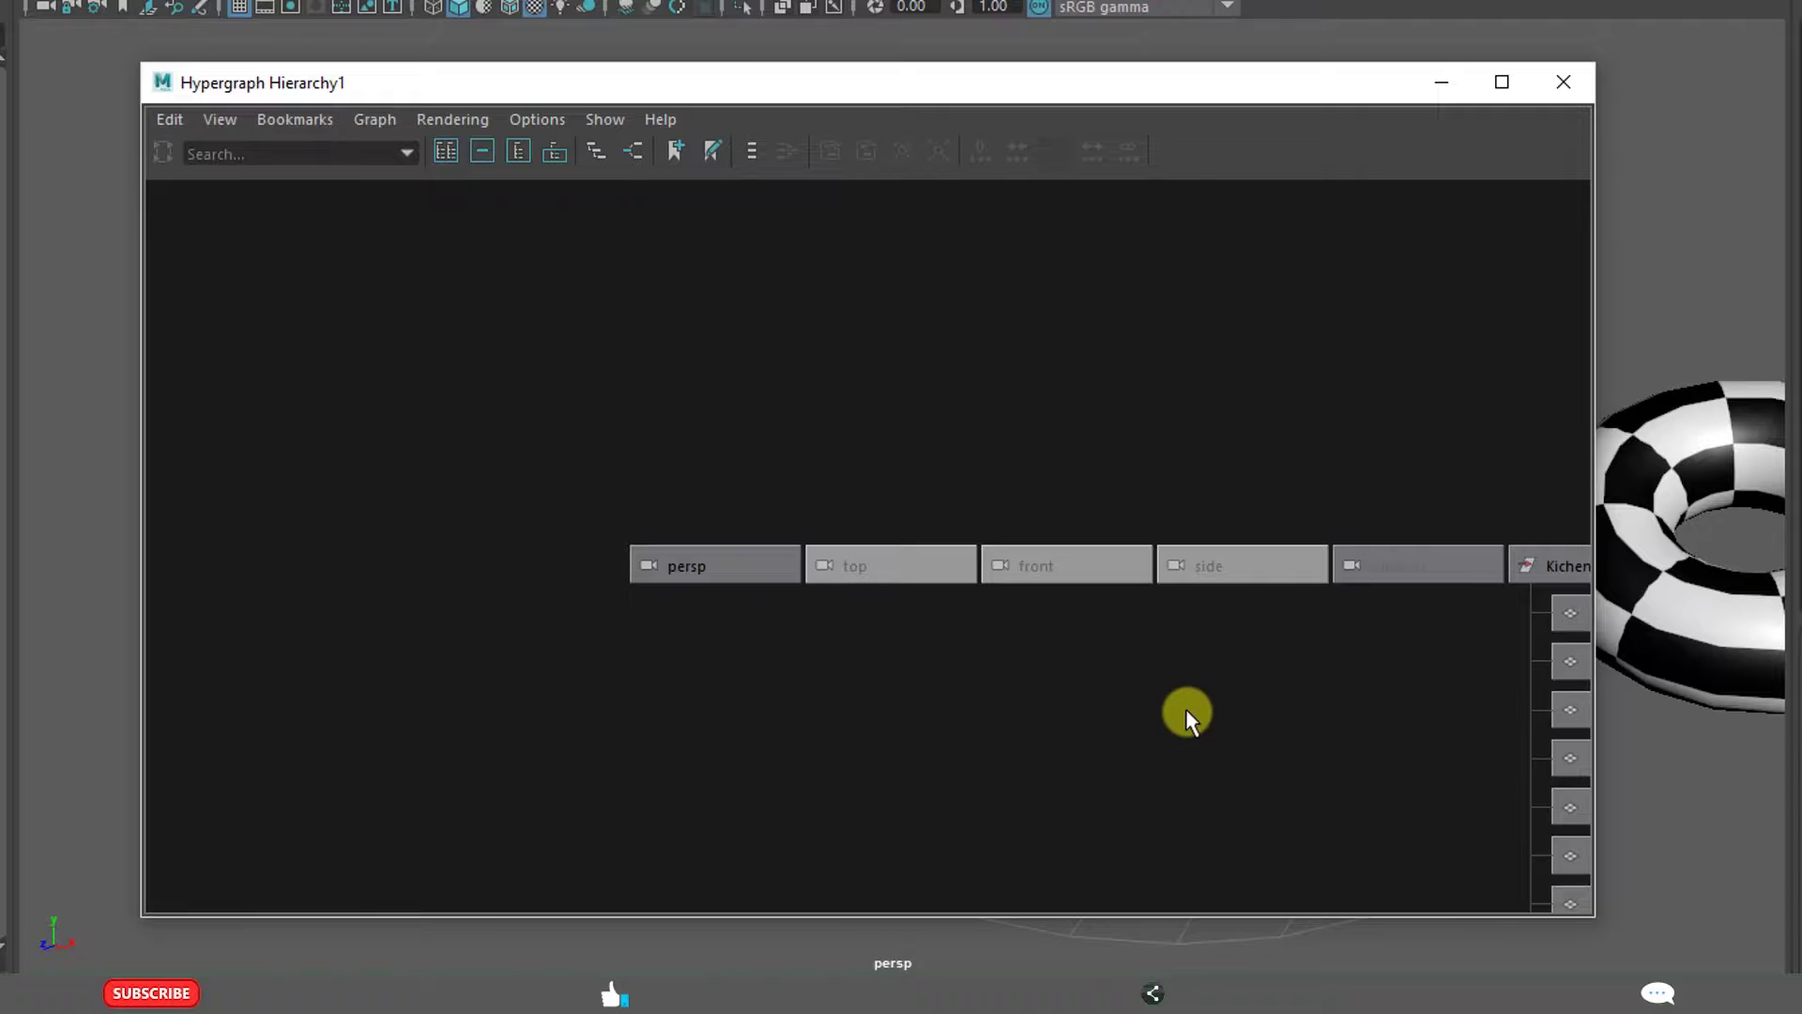
scroll(1179, 632, down, 2)
drag(1569, 818, 1570, 817)
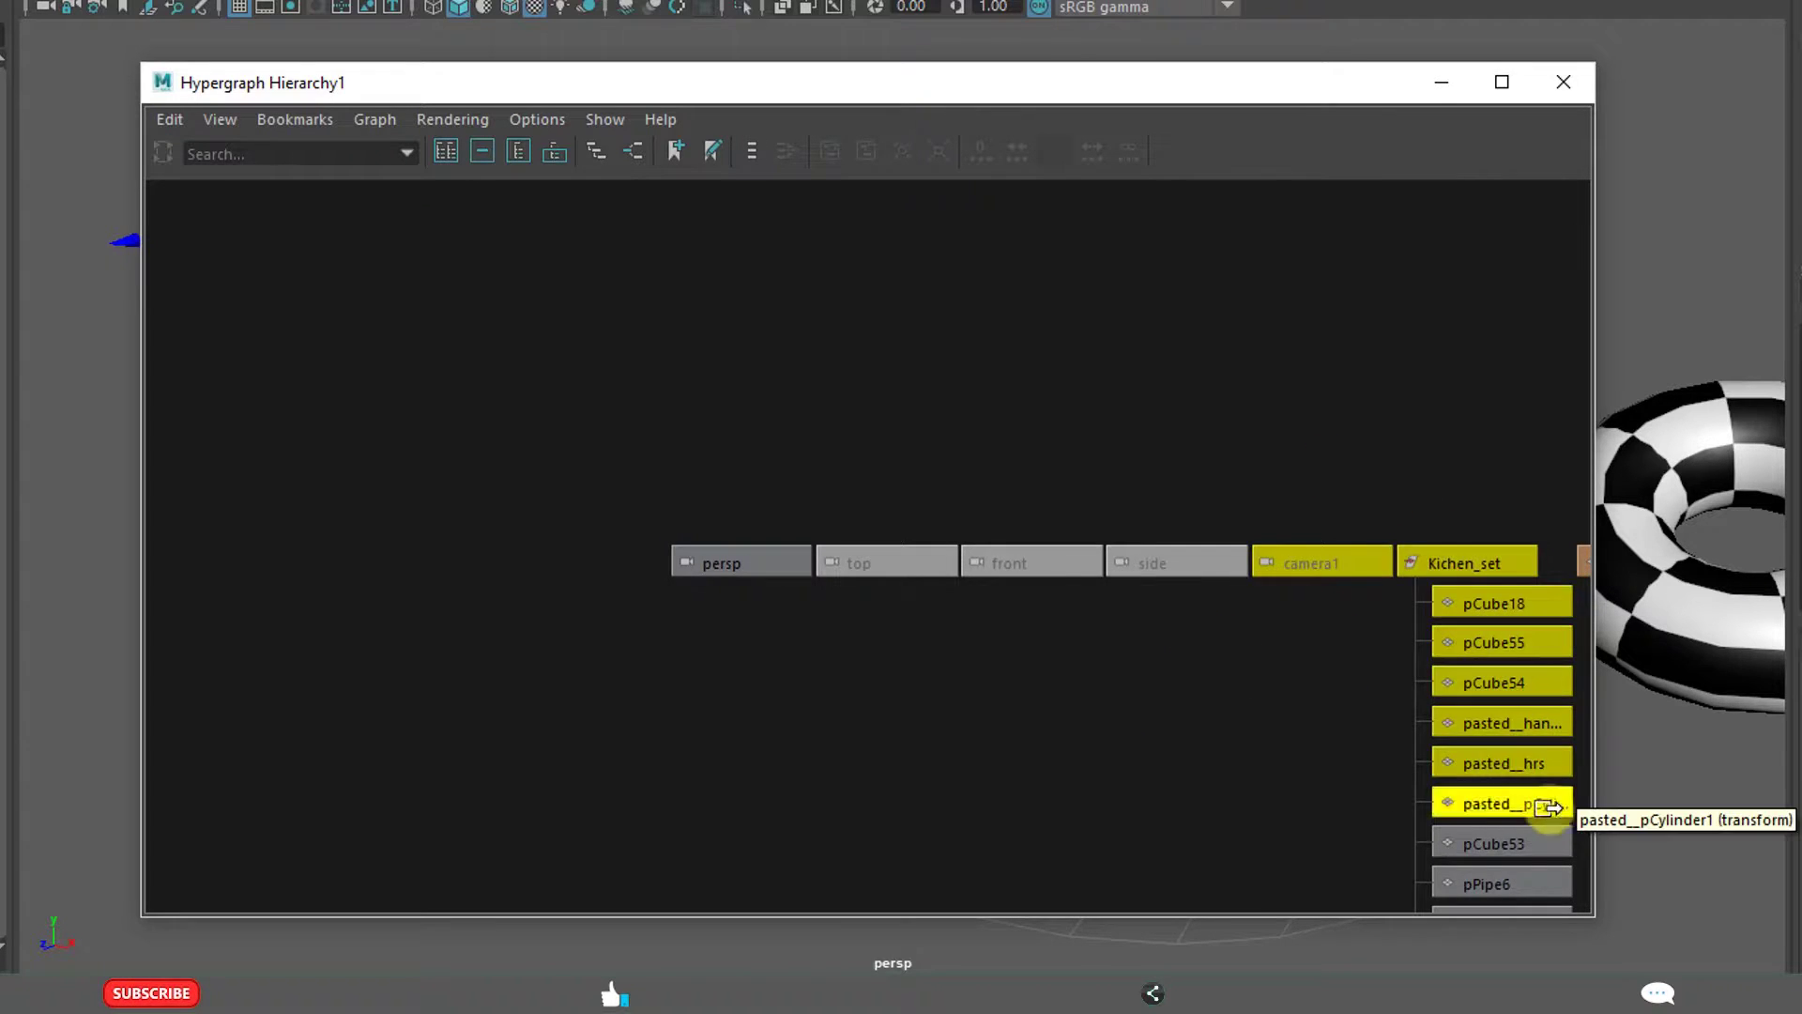
key(f)
click(871, 282)
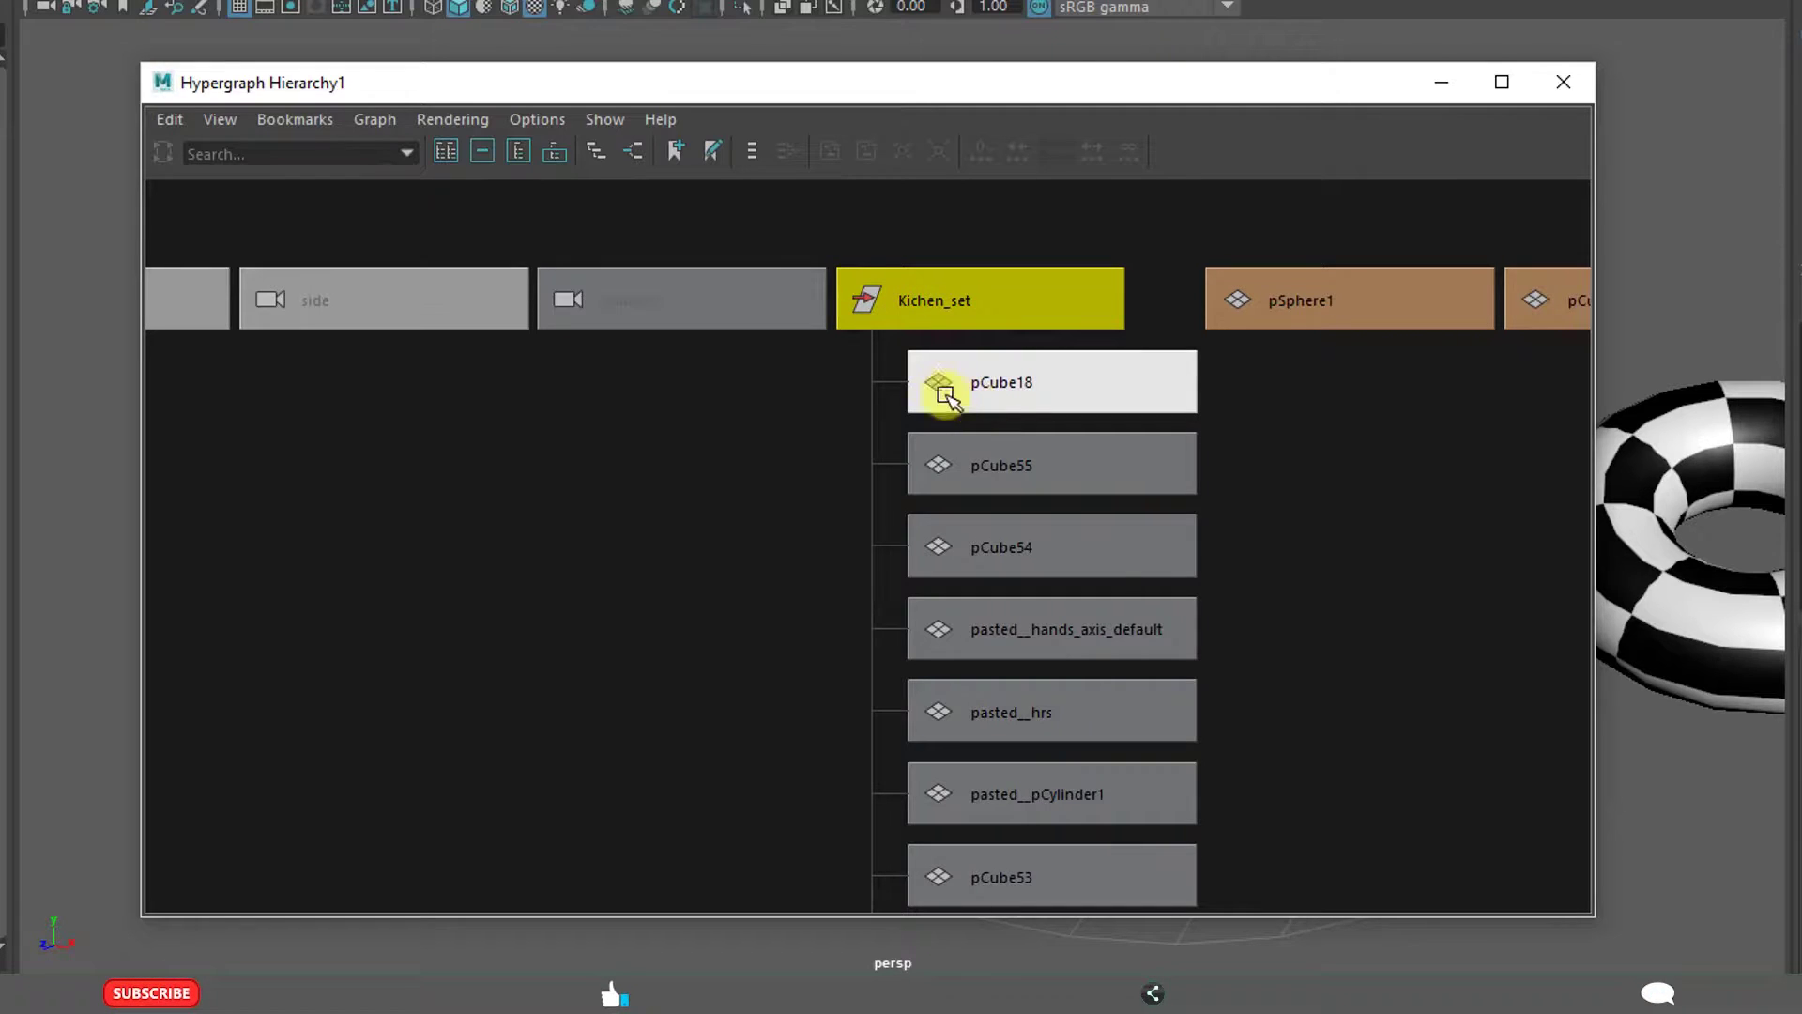
Marquee-select the Kichen_set node with the child nodes below it, and clear the selection.
scroll(848, 588, down, 1)
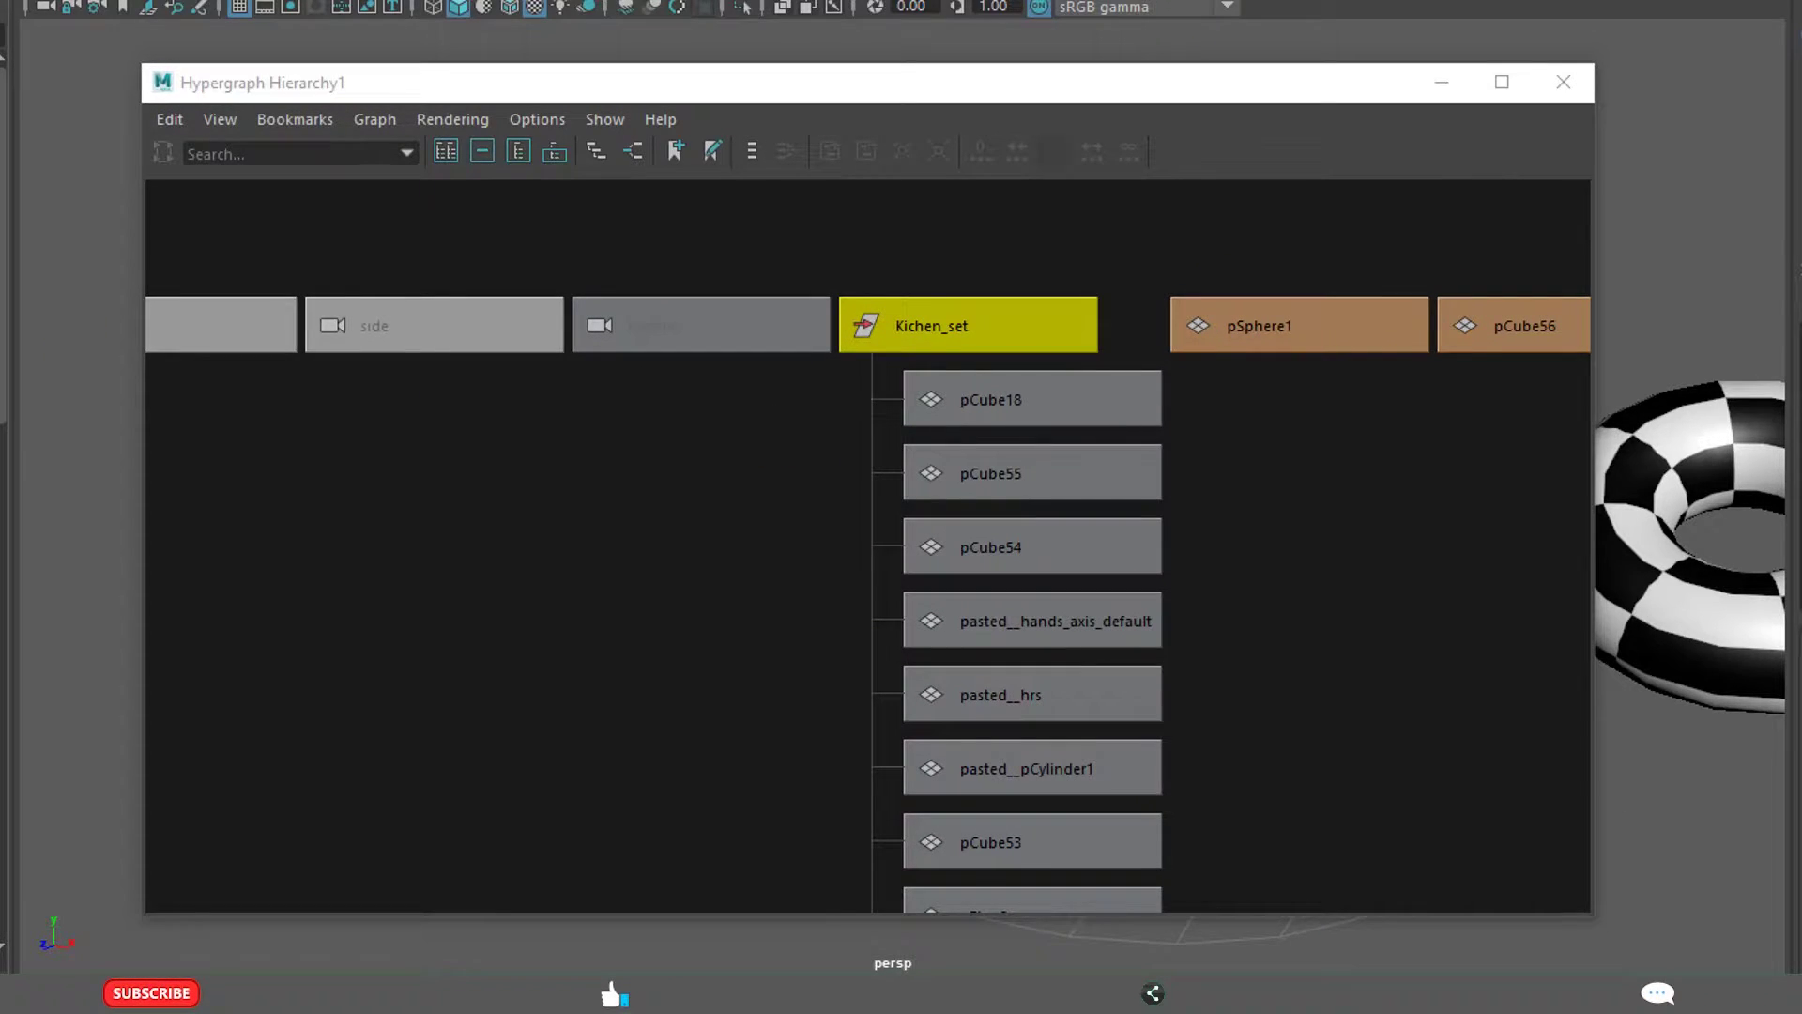
click(925, 338)
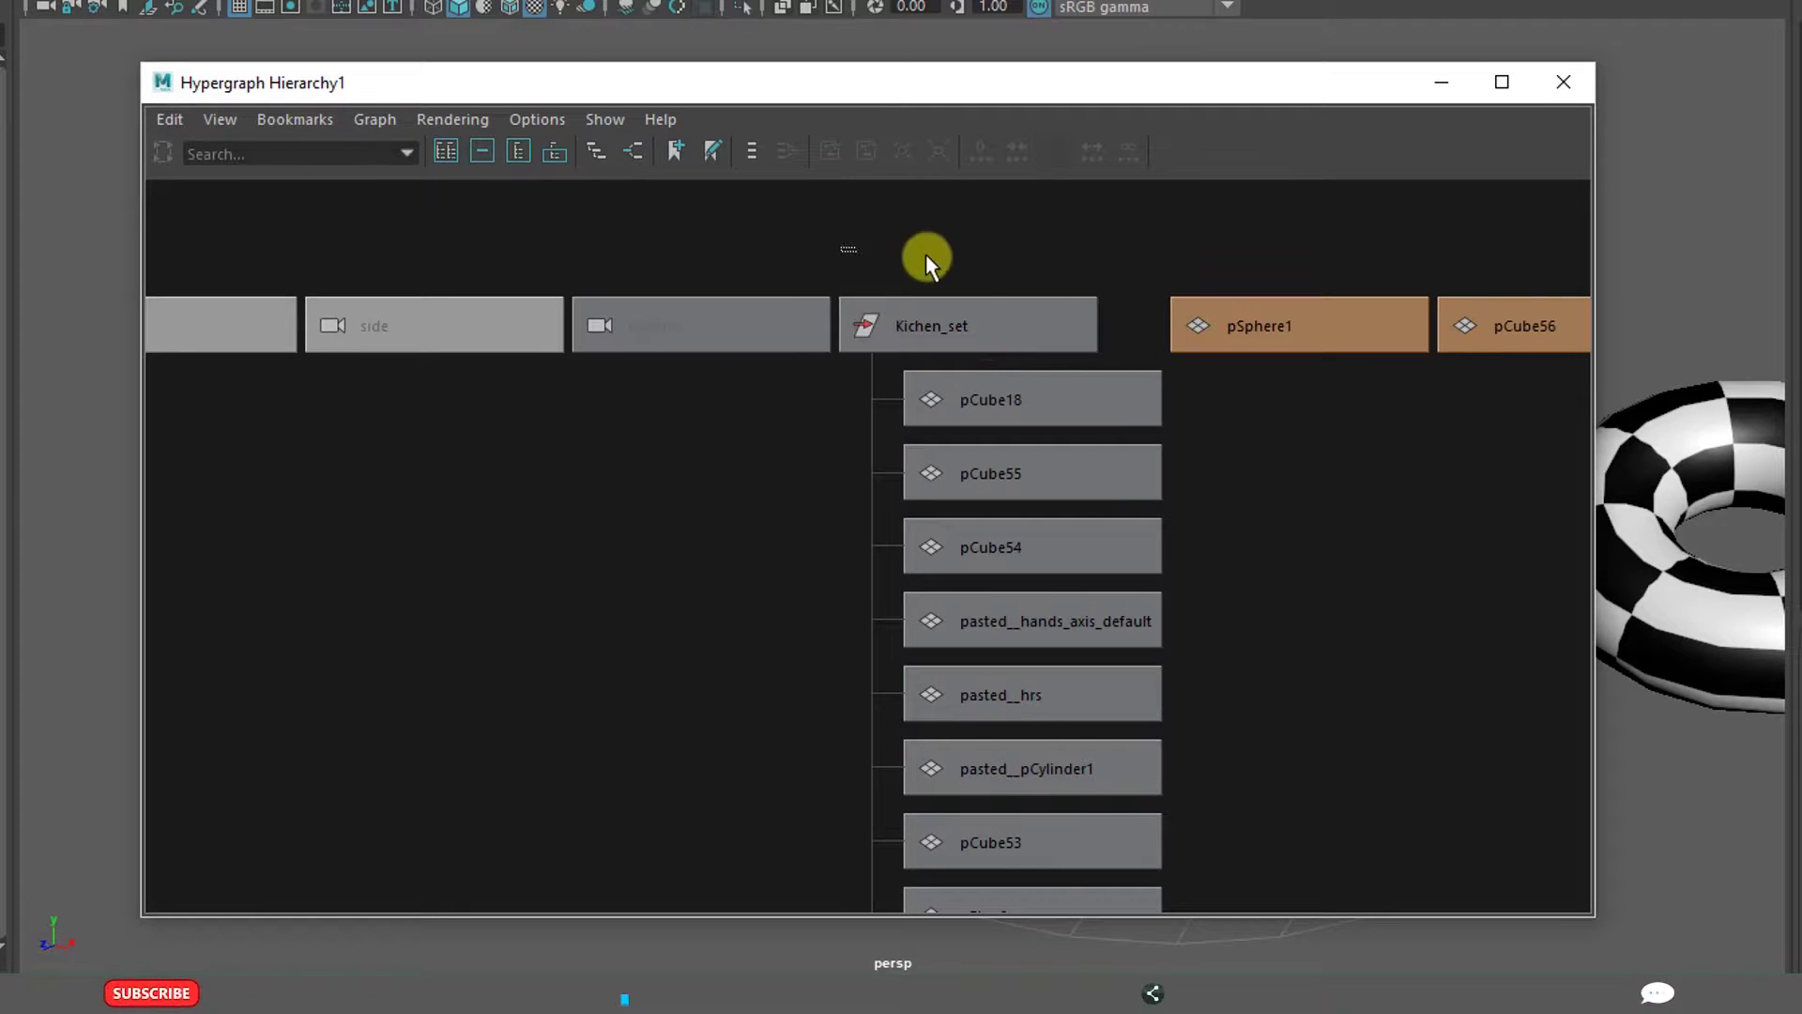
drag(1151, 870, 1151, 869)
click(1300, 718)
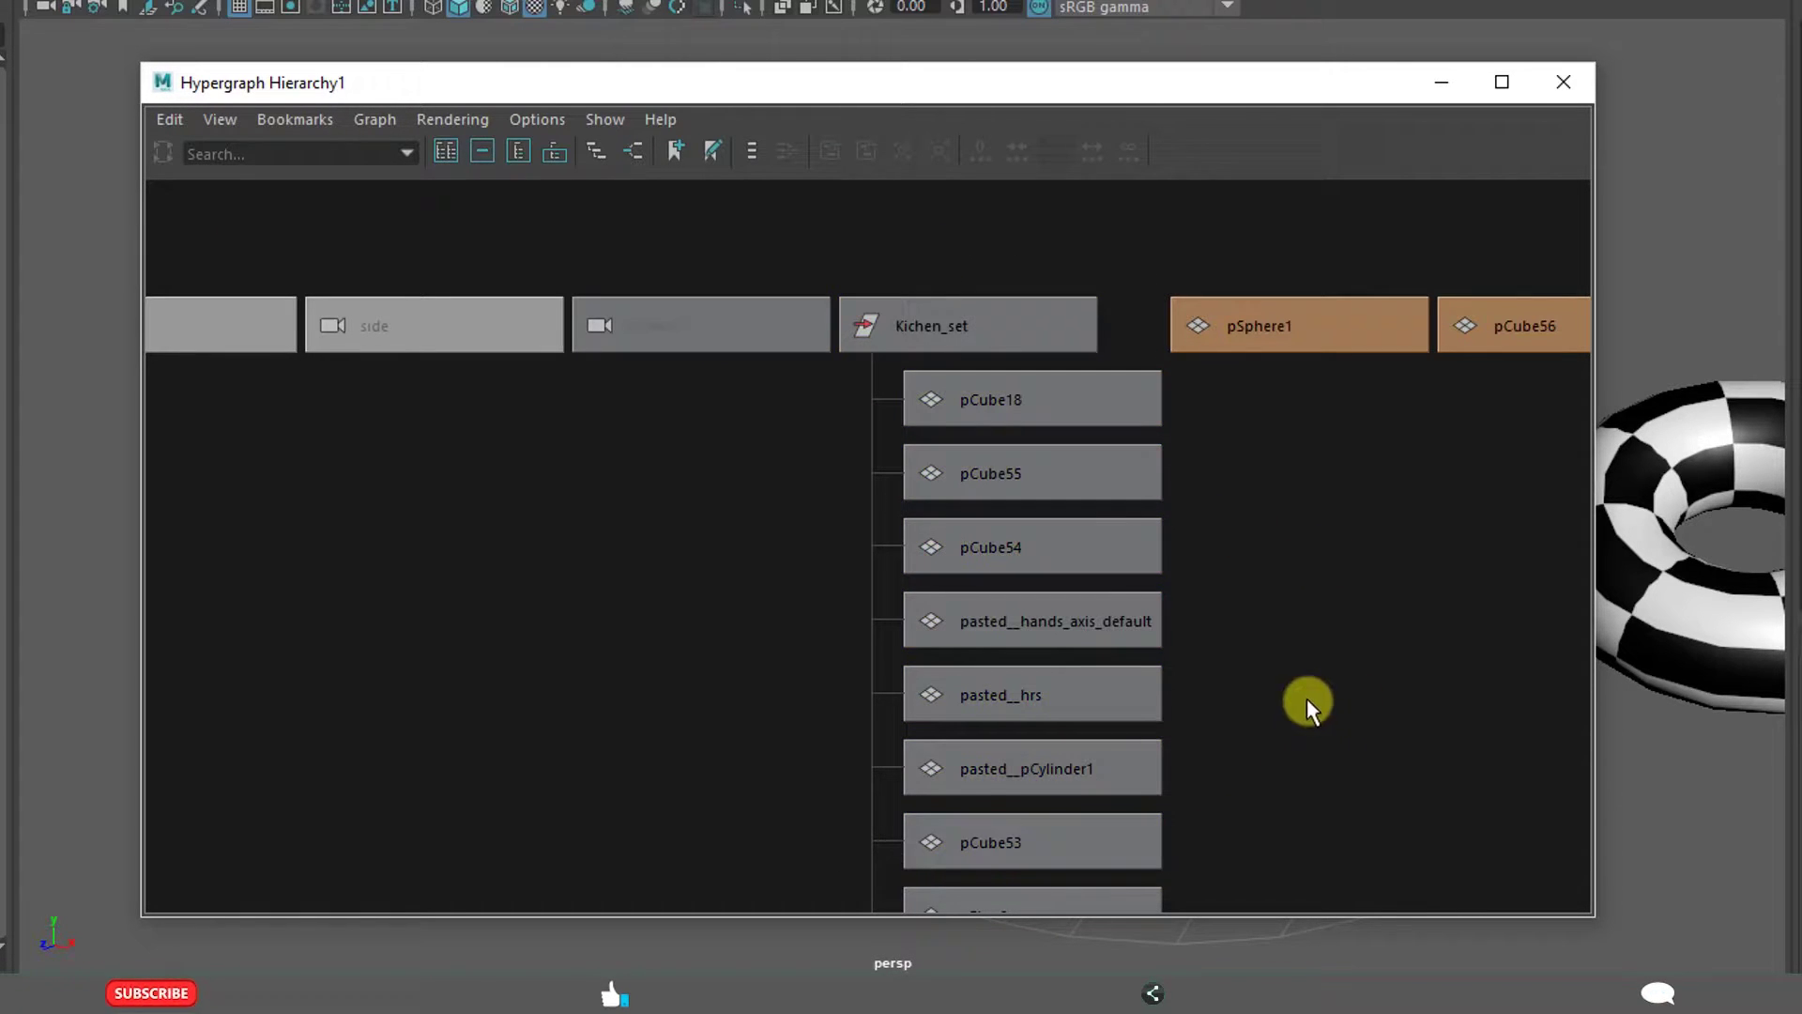
View the entire scene hierarchy in the Hypergraph, then marquee-select the full Kichen_set branch and frame it.
scroll(1319, 696, down, 2)
scroll(1177, 691, down, 3)
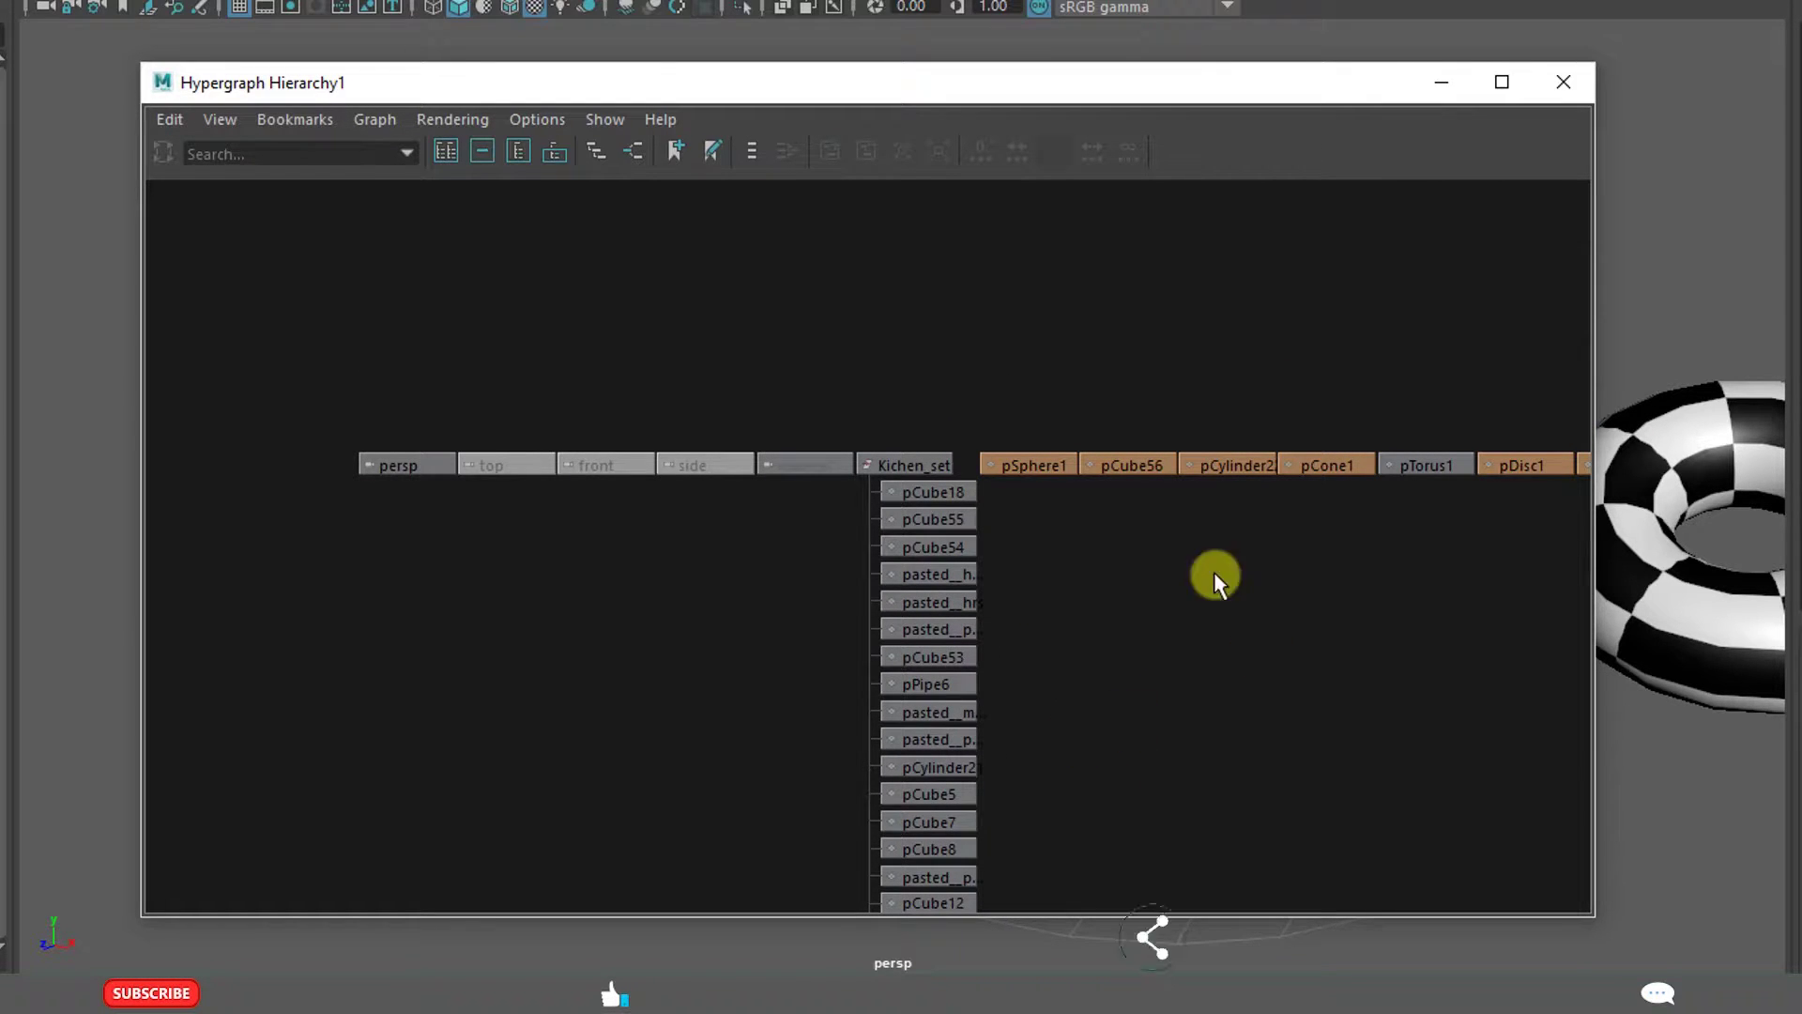
alt+middle_drag(1053, 630, 1202, 582)
alt+right_drag(1167, 571, 1222, 500)
scroll(1335, 576, down, 8)
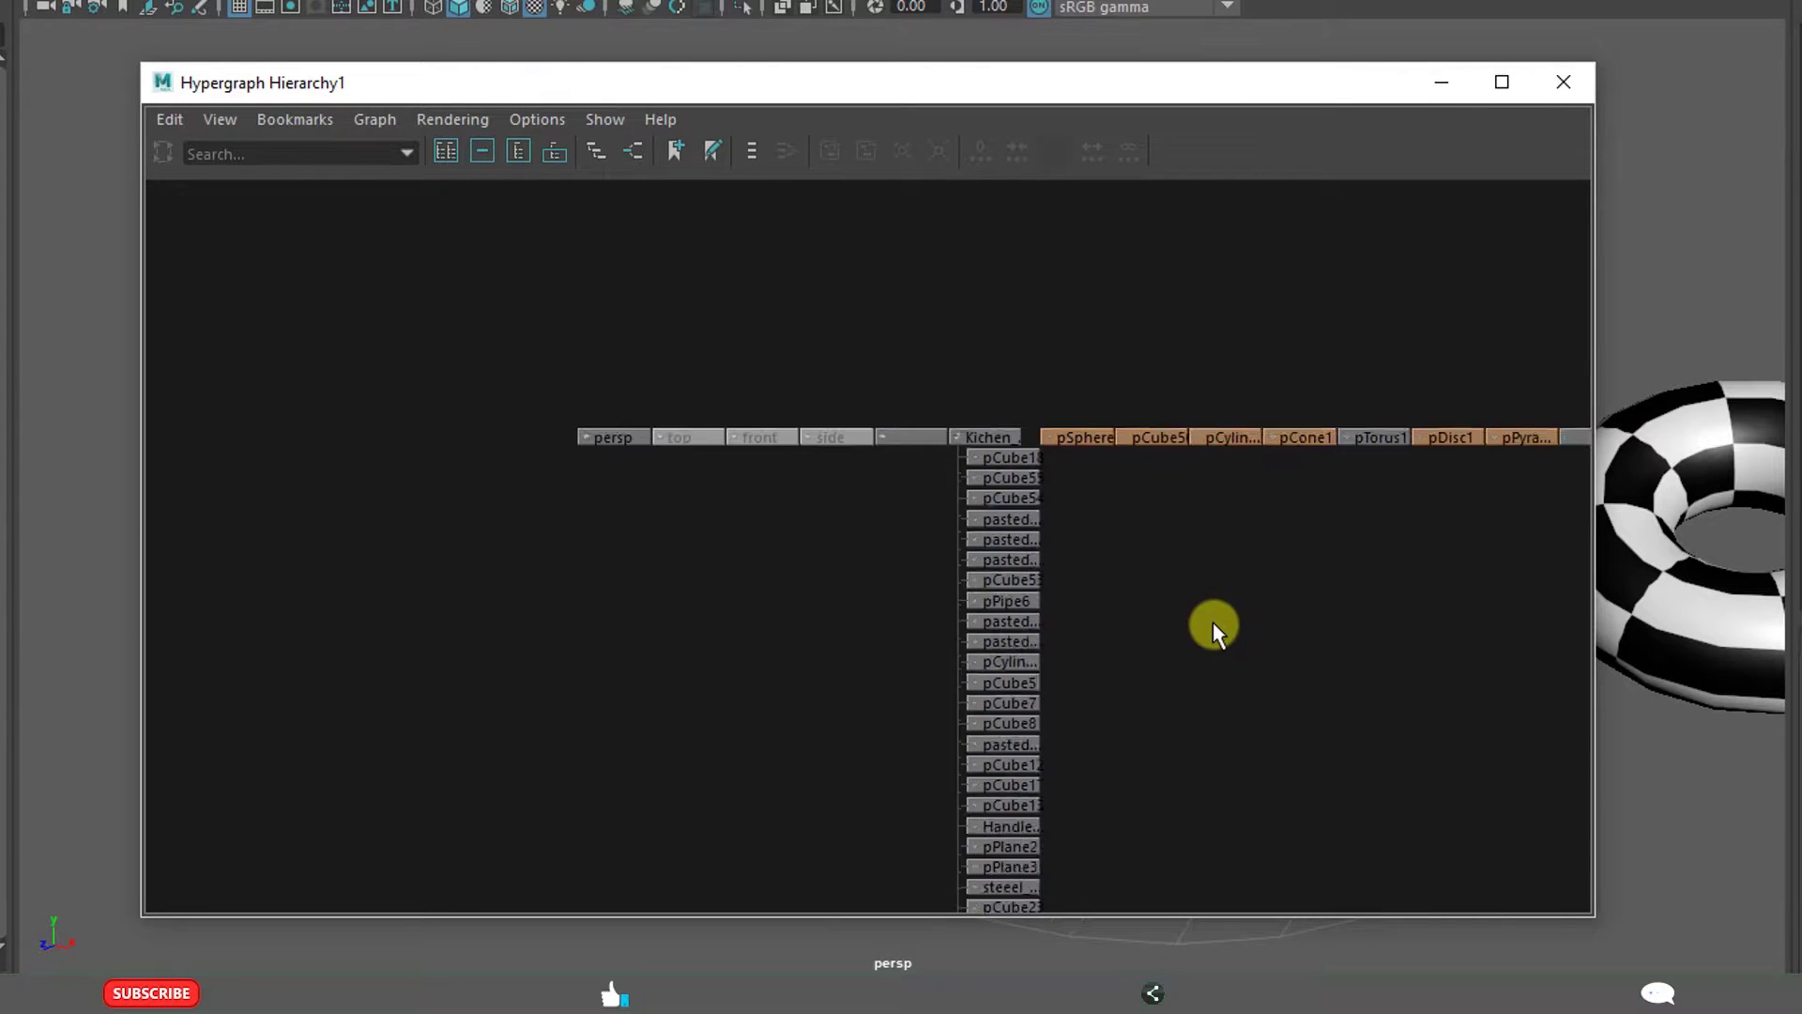
scroll(1176, 673, down, 6)
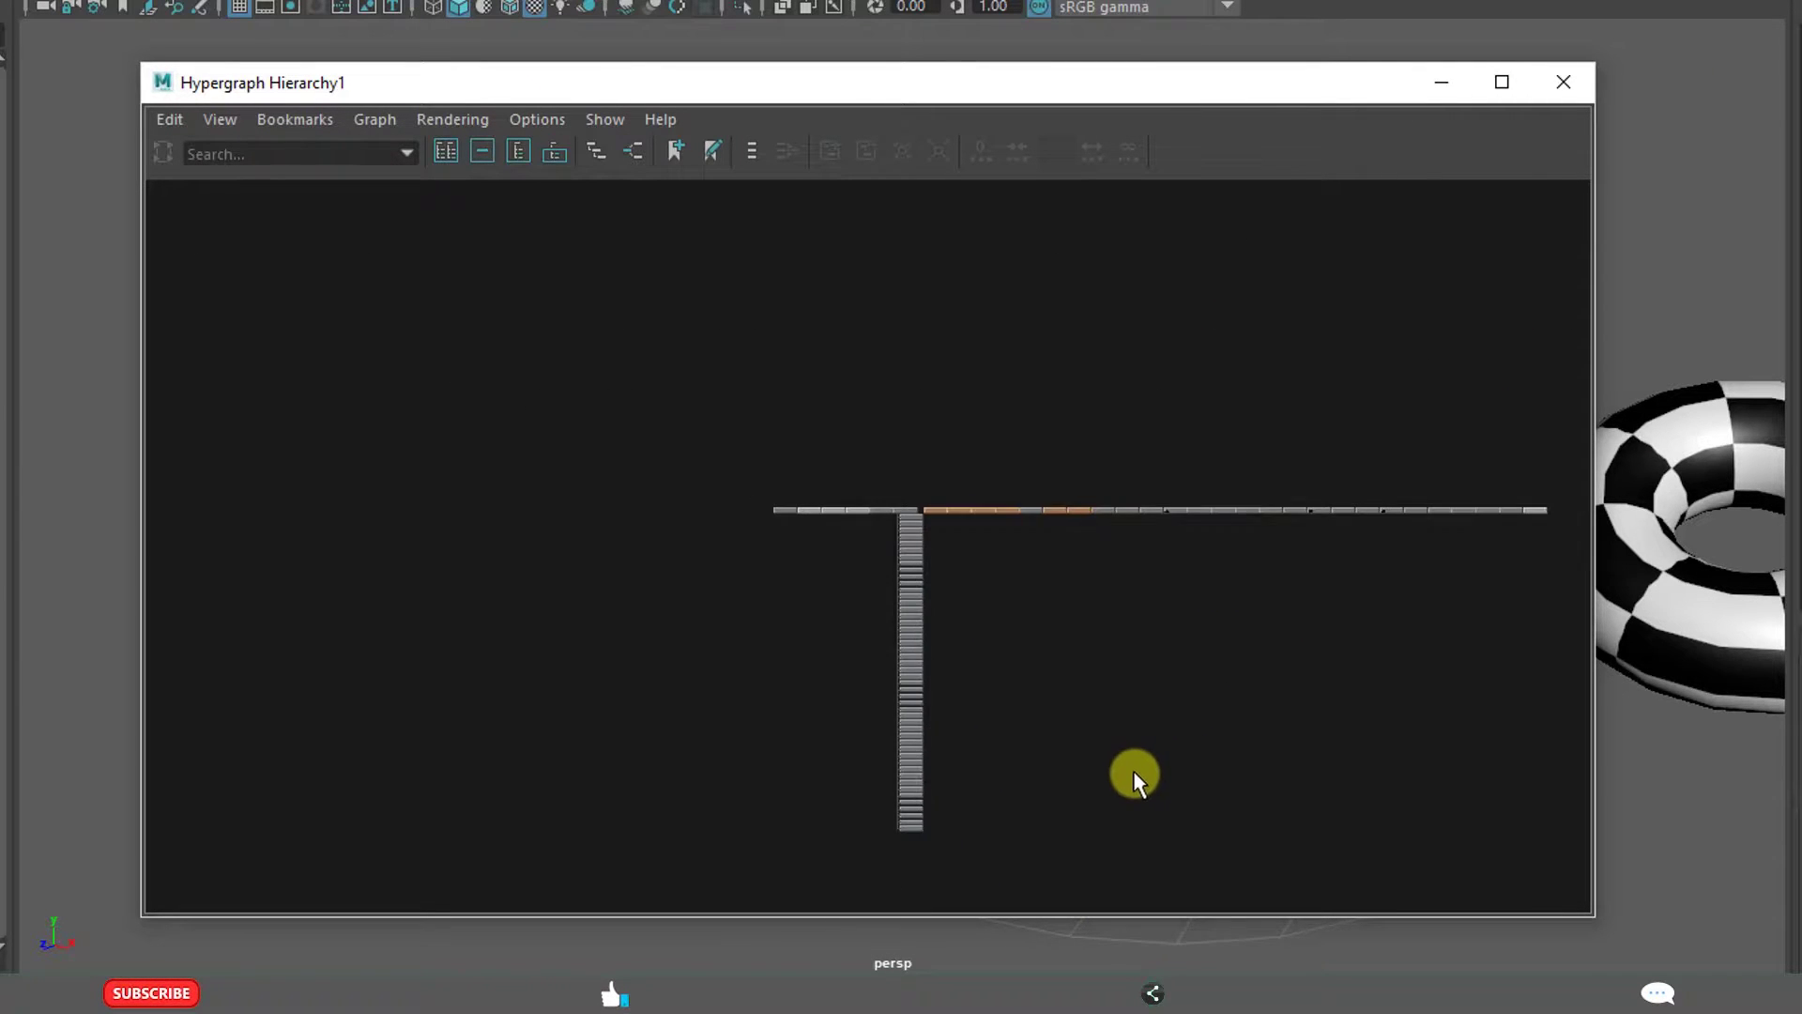
drag(841, 310, 945, 801)
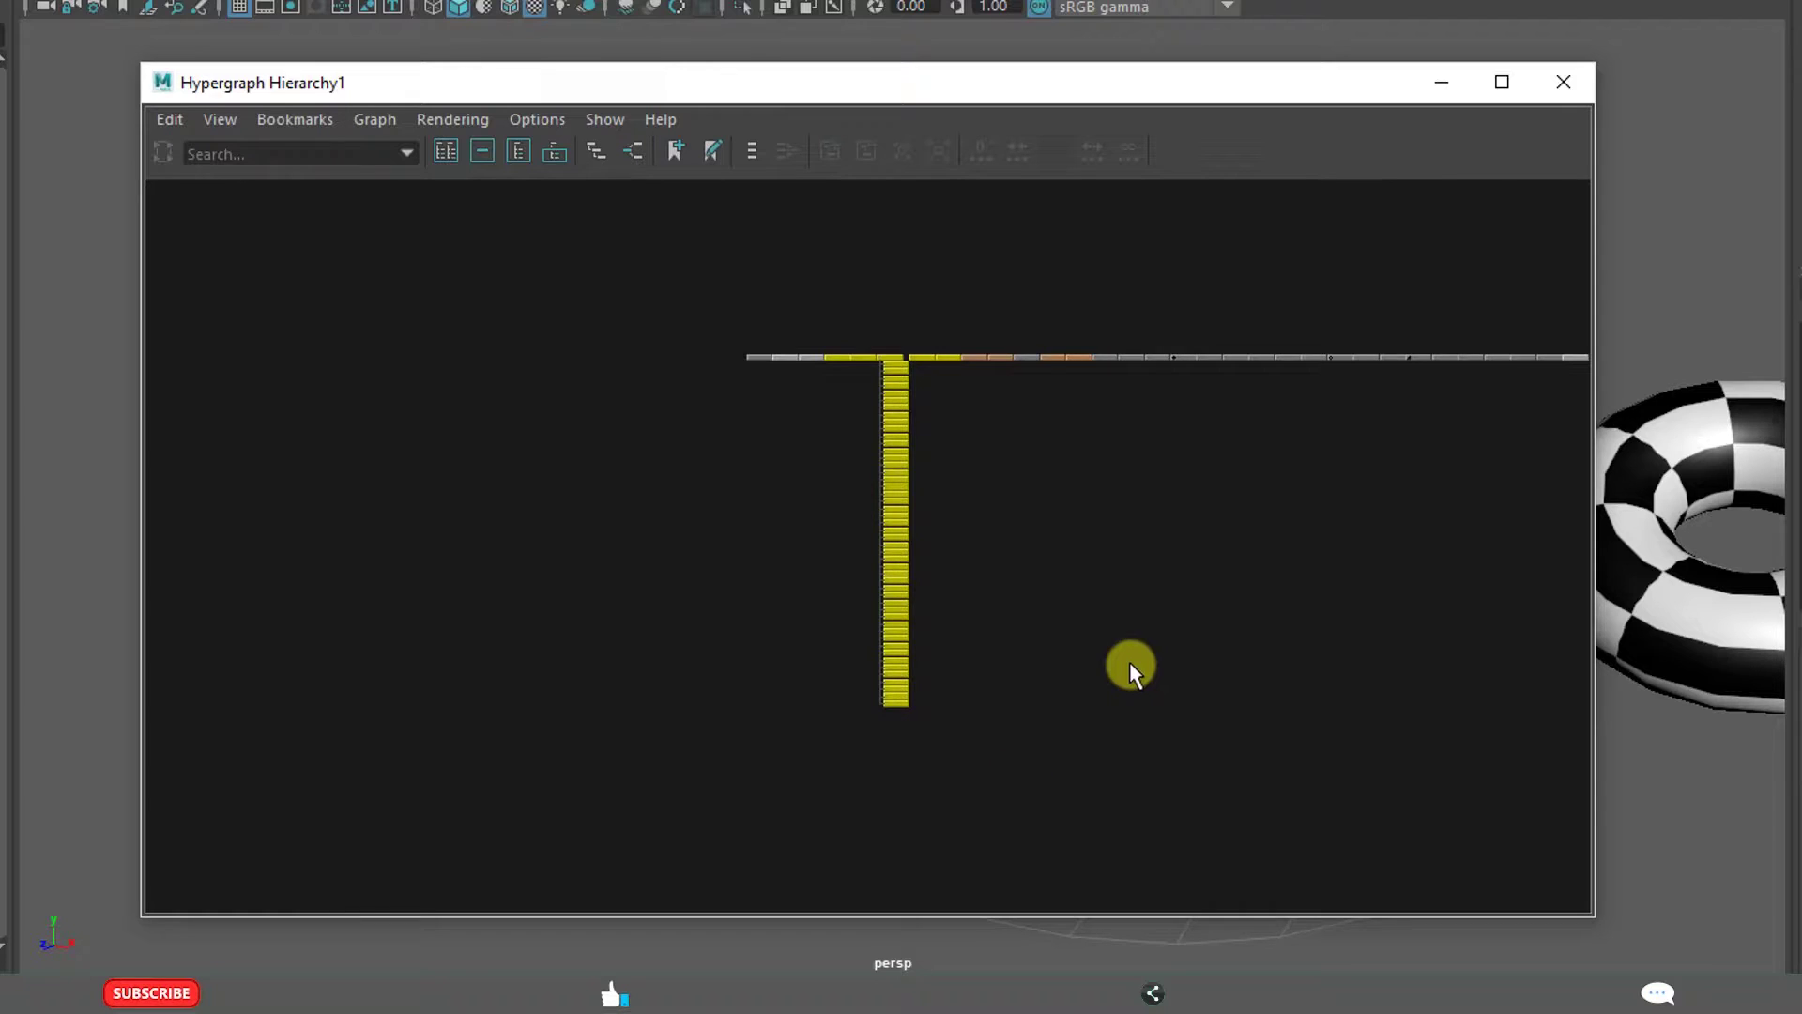
key(f)
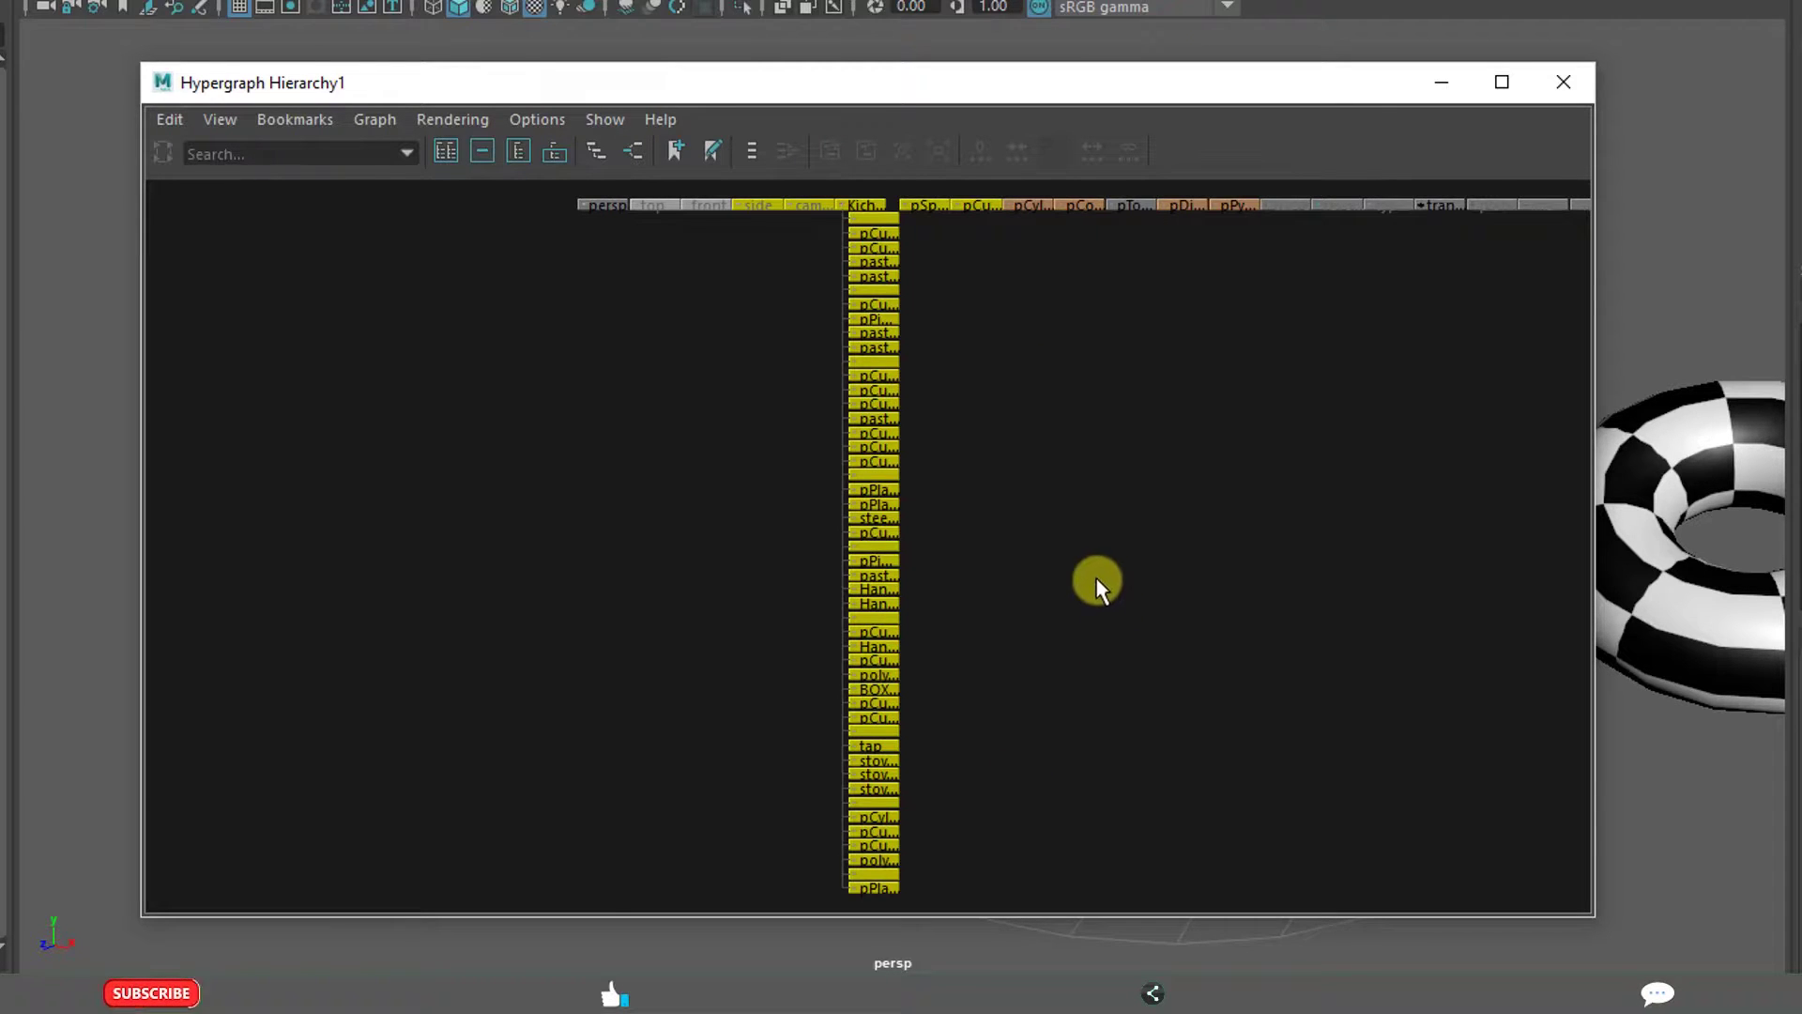
alt+middle_drag(1097, 578, 1095, 685)
scroll(1110, 588, up, 4)
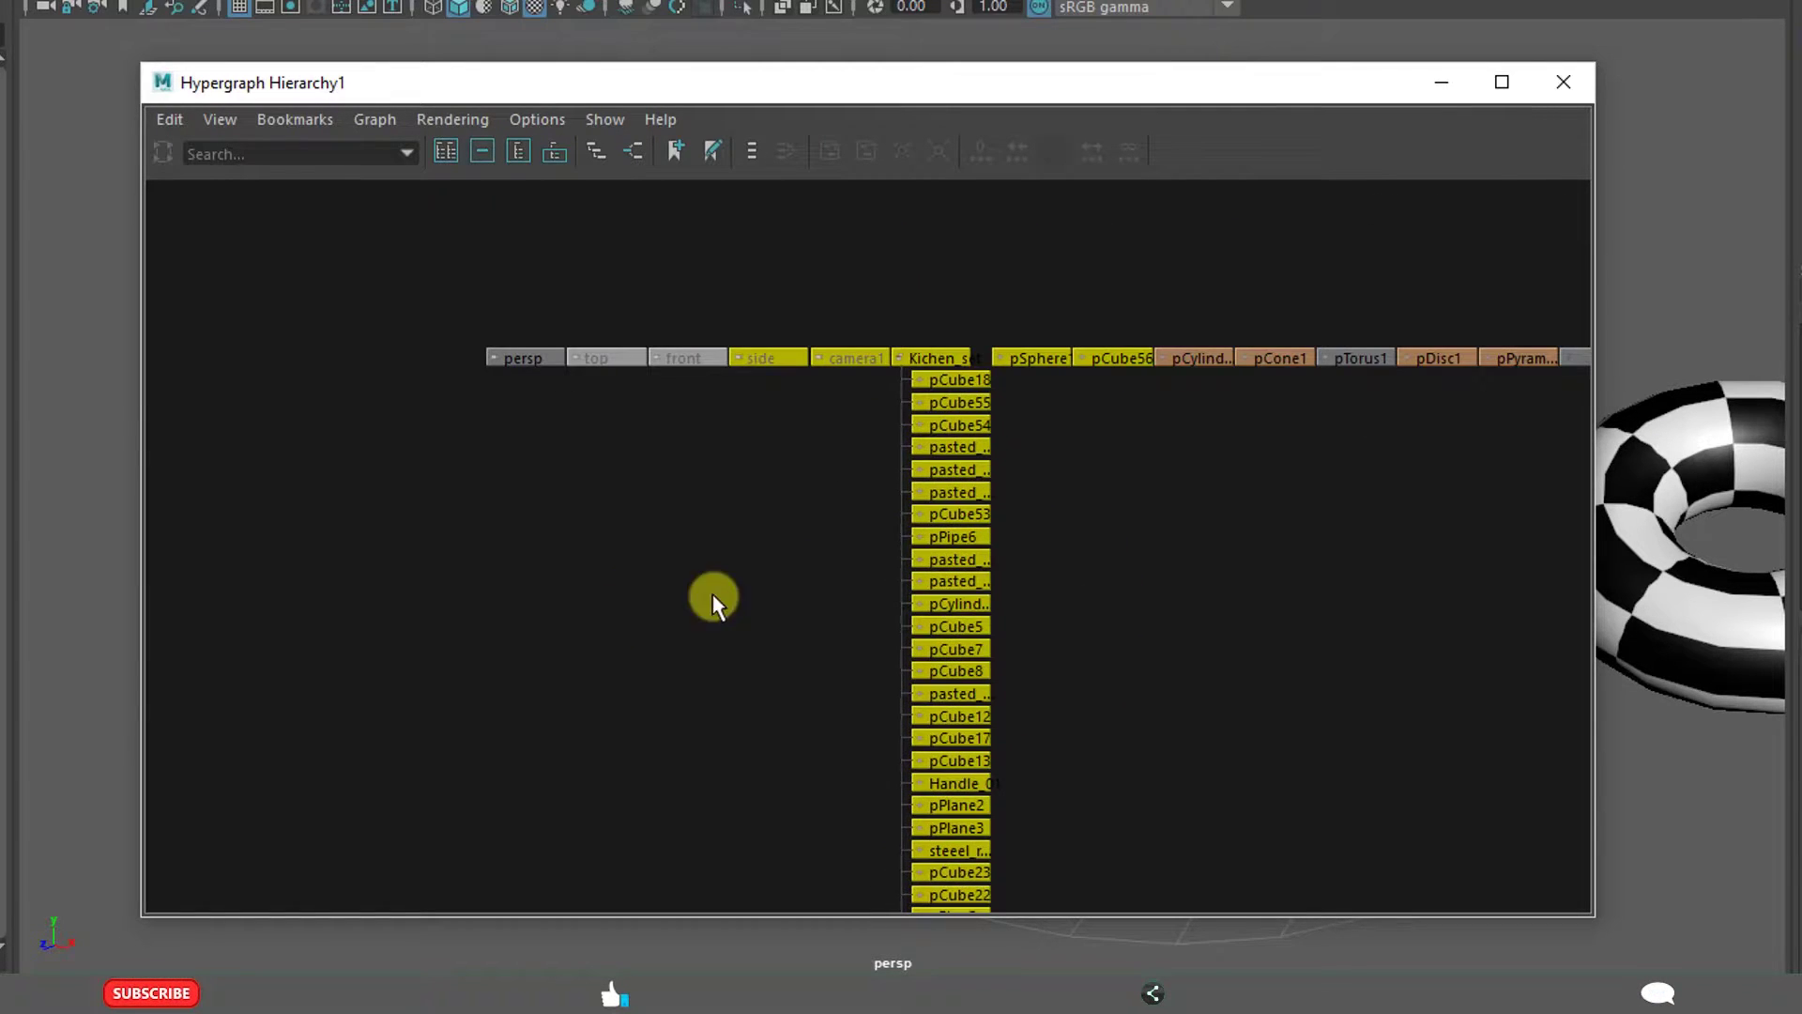
Select the pPipe6 node, frame it in the Hypergraph, and clear the selection.
click(960, 536)
key(f)
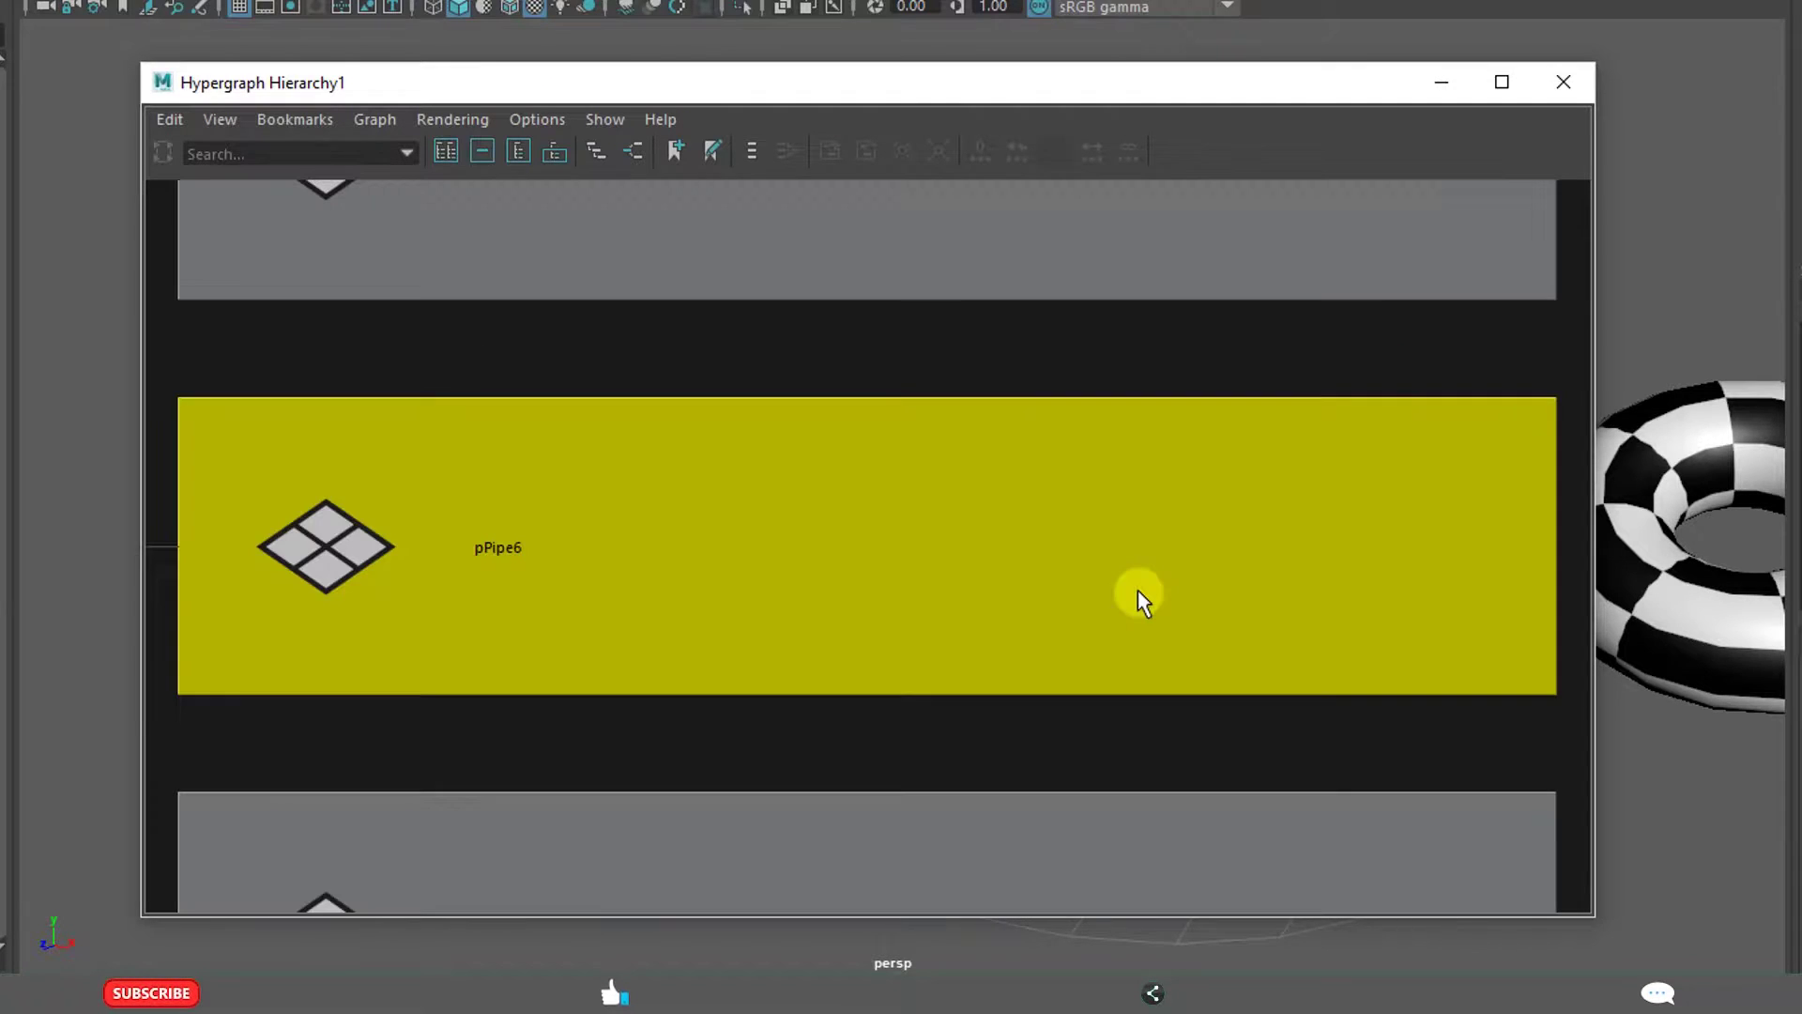
scroll(1111, 611, down, 5)
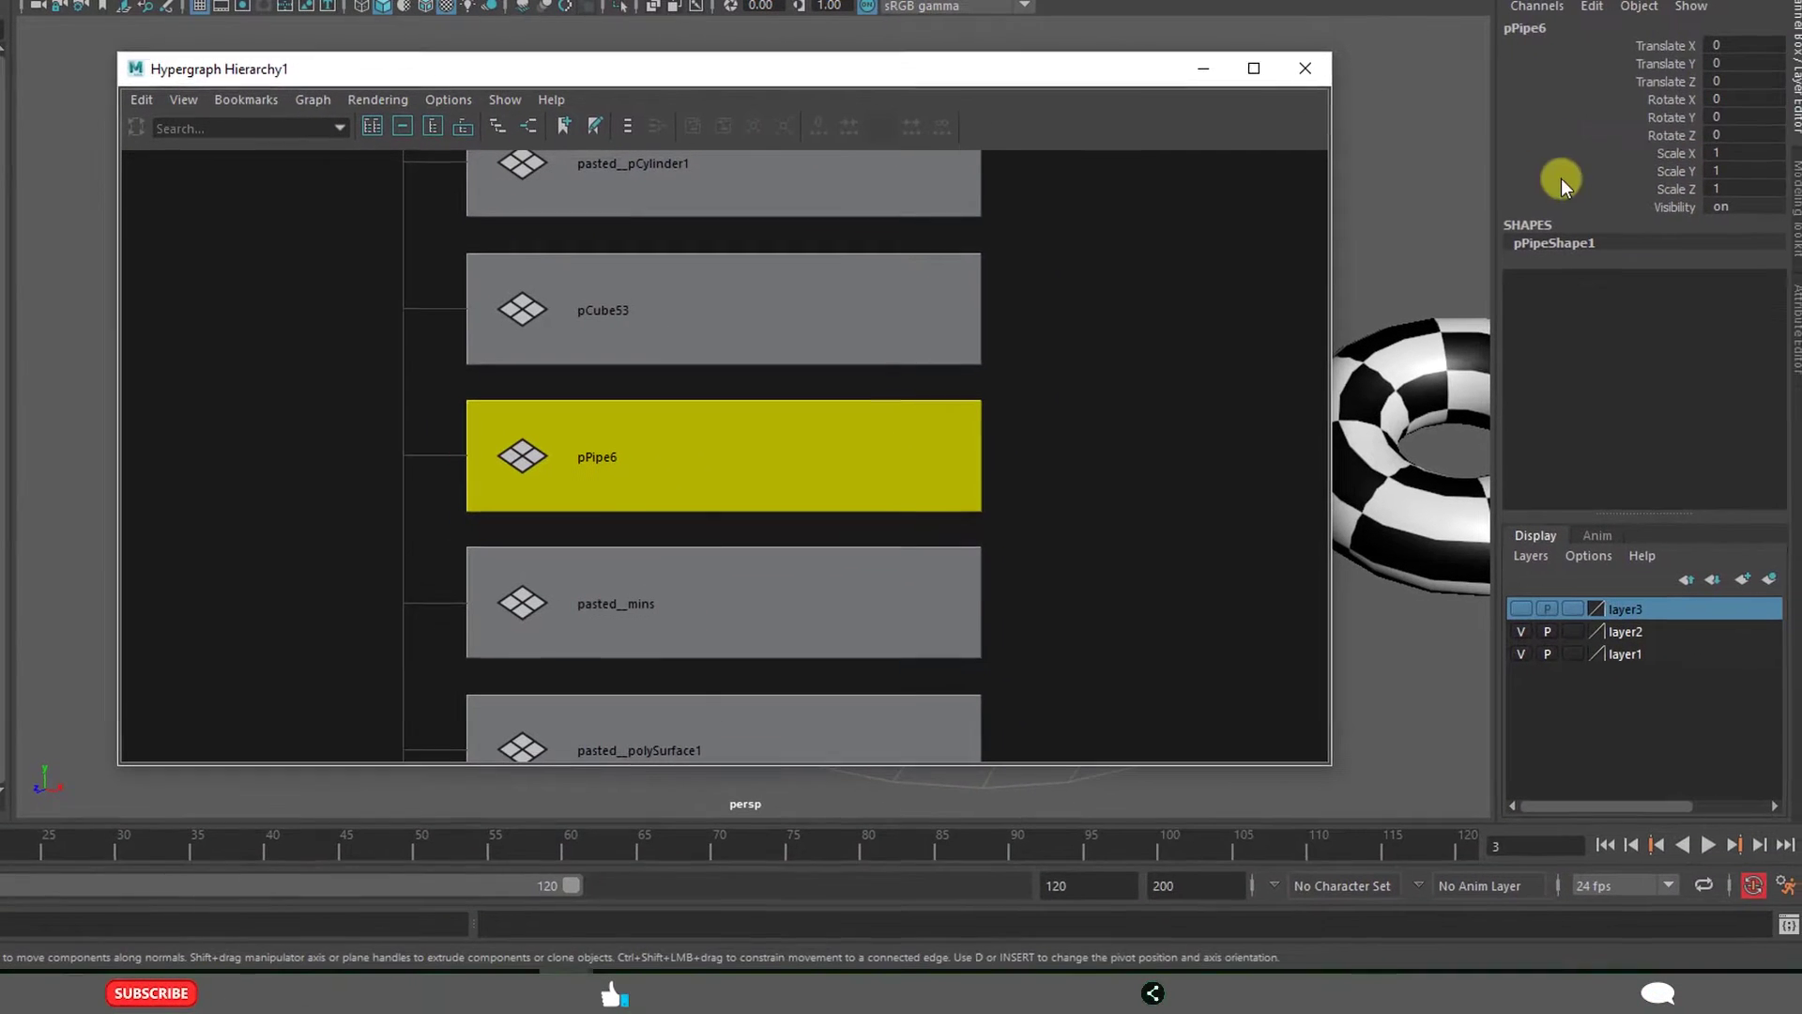
click(1116, 442)
scroll(660, 500, down, 1)
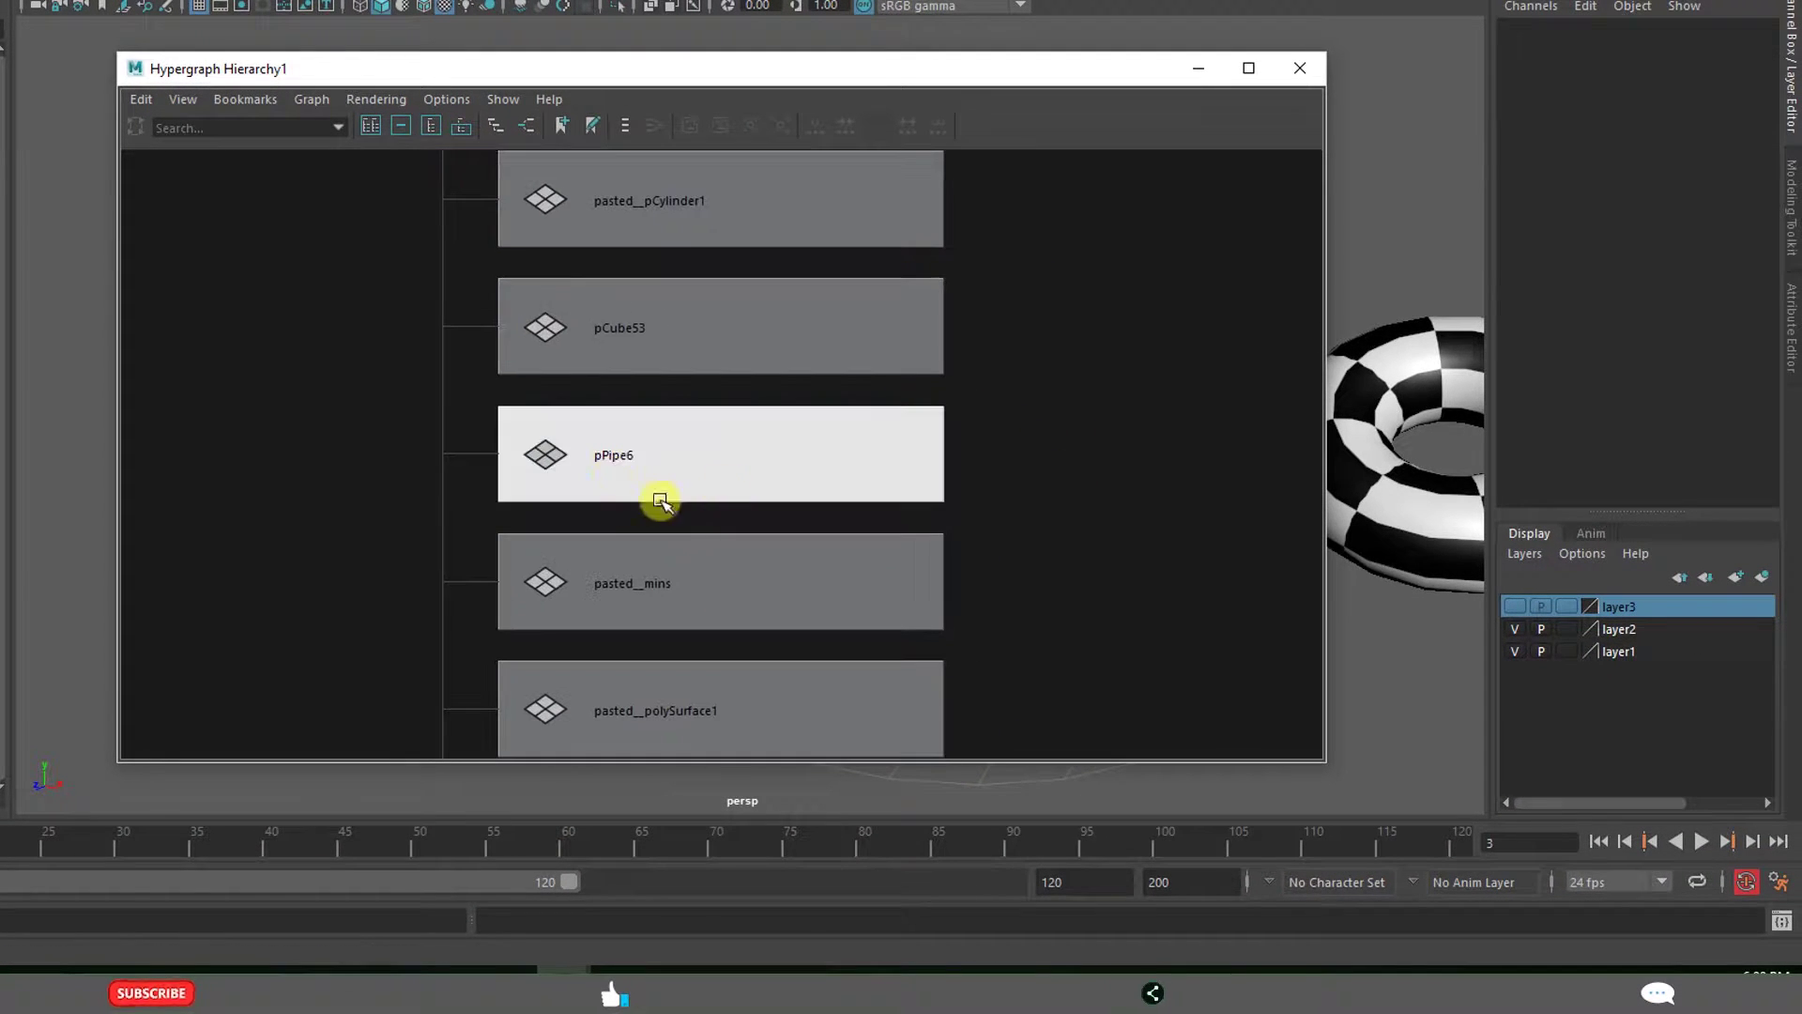
Rename the pPipe6 node under Kichen_set to demo.
click(617, 477)
click(1521, 30)
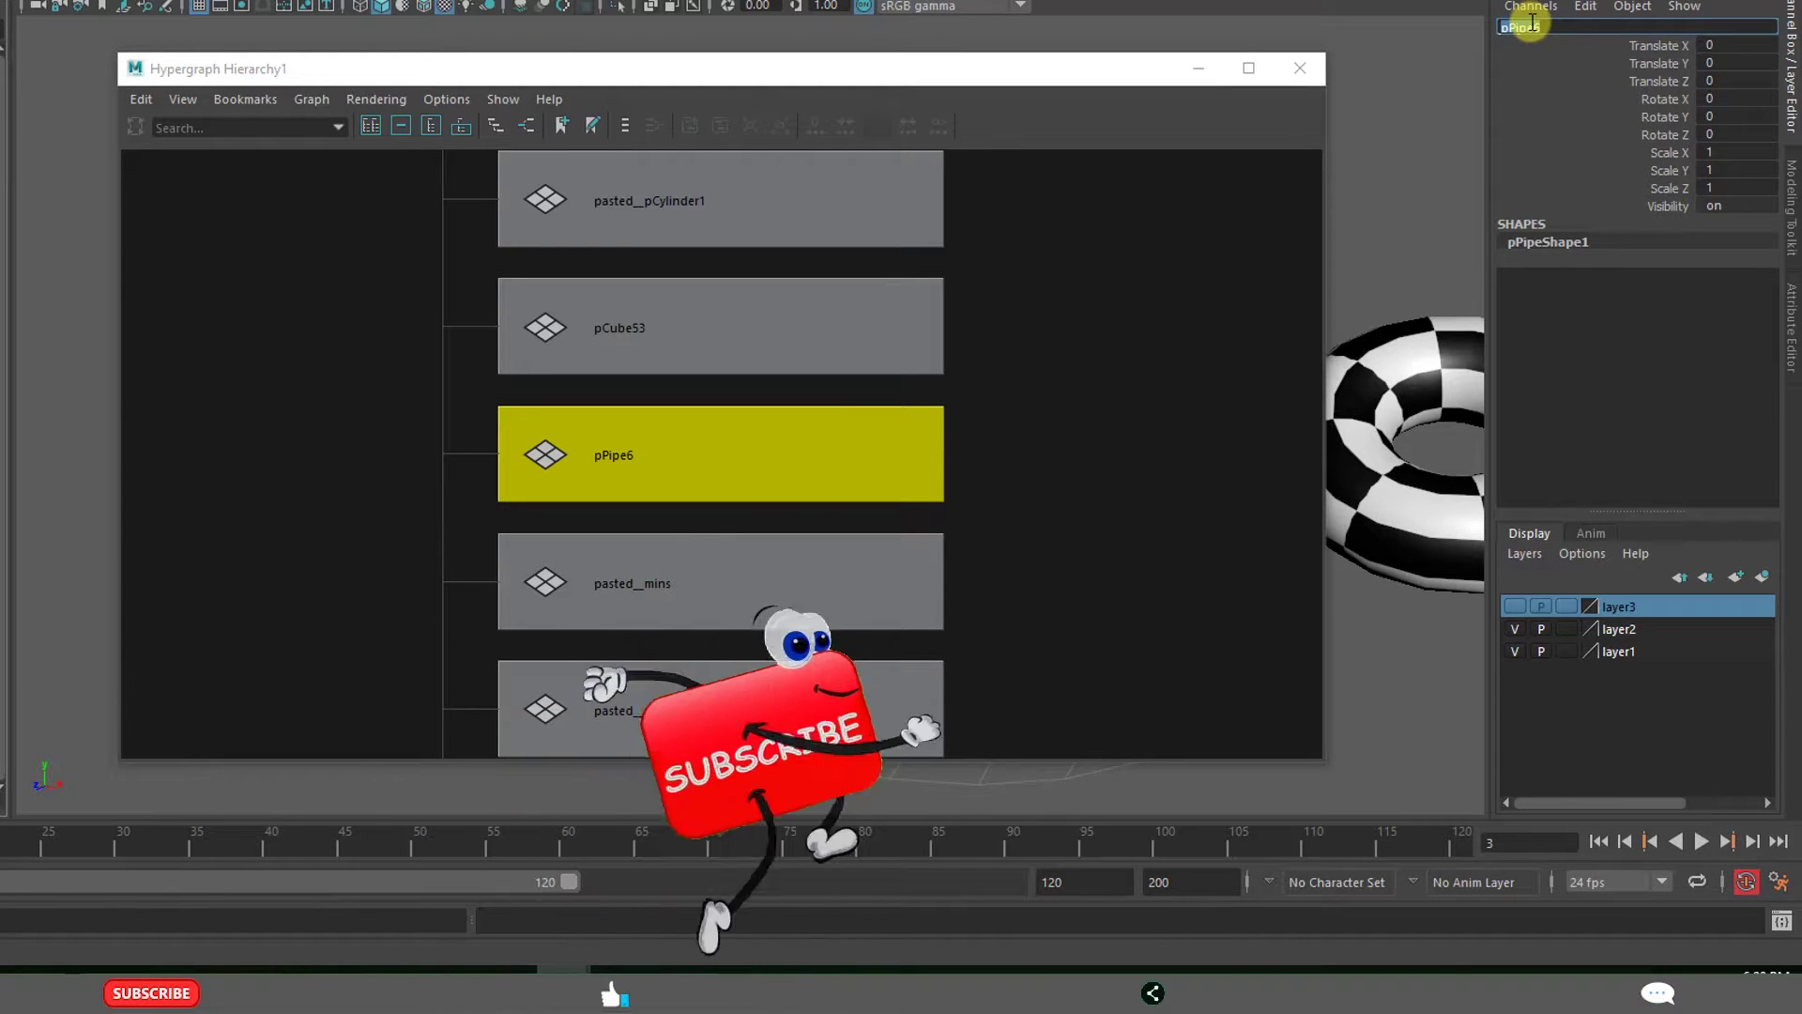
text(de)
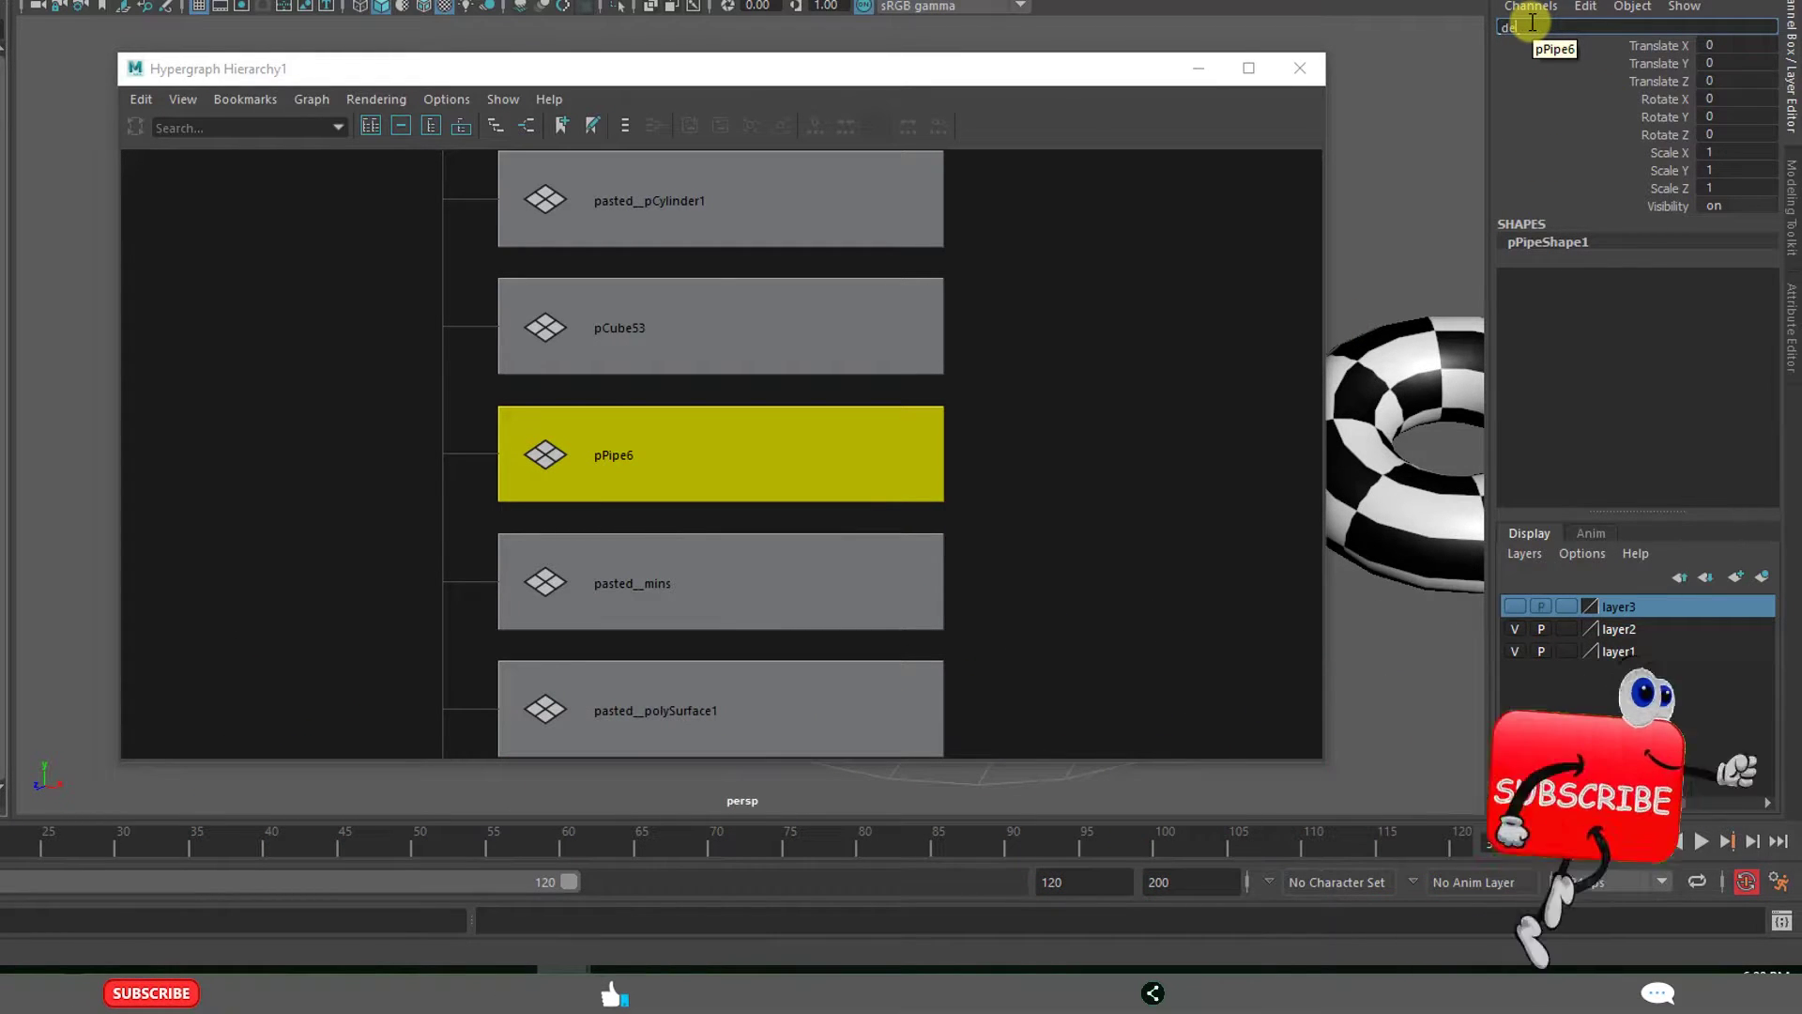
text(mo)
key(Return)
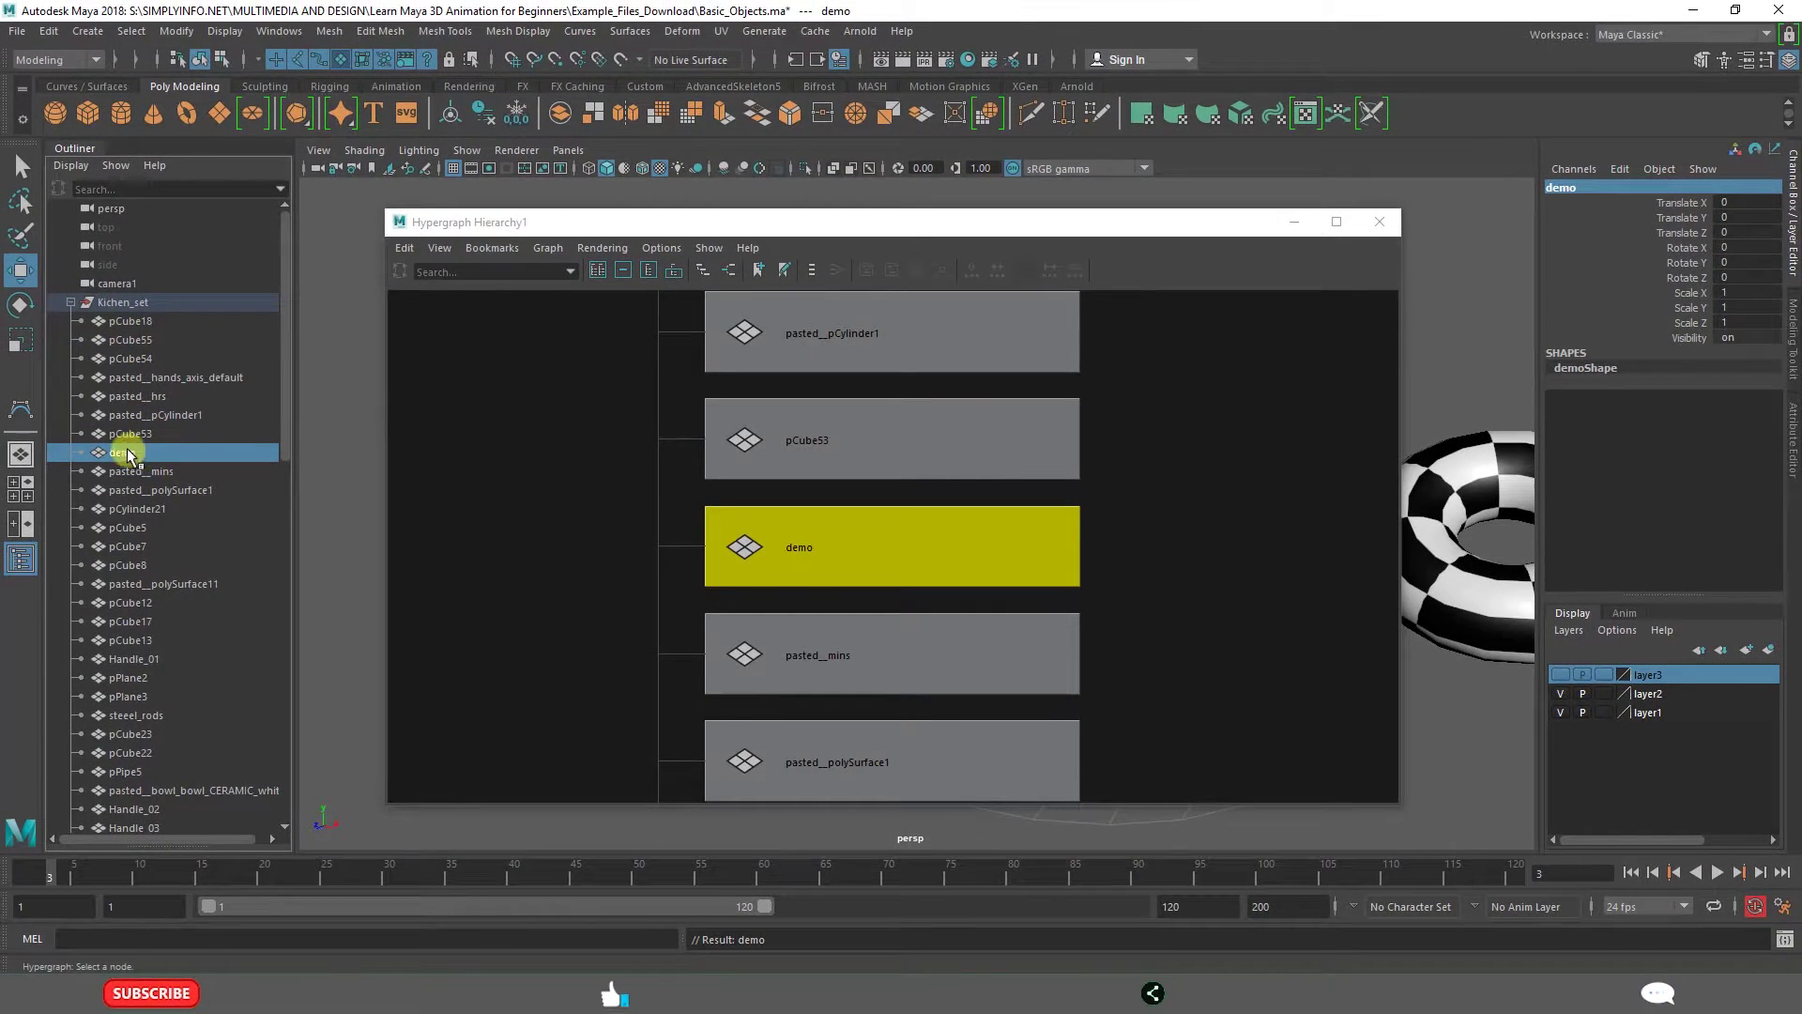
click(724, 218)
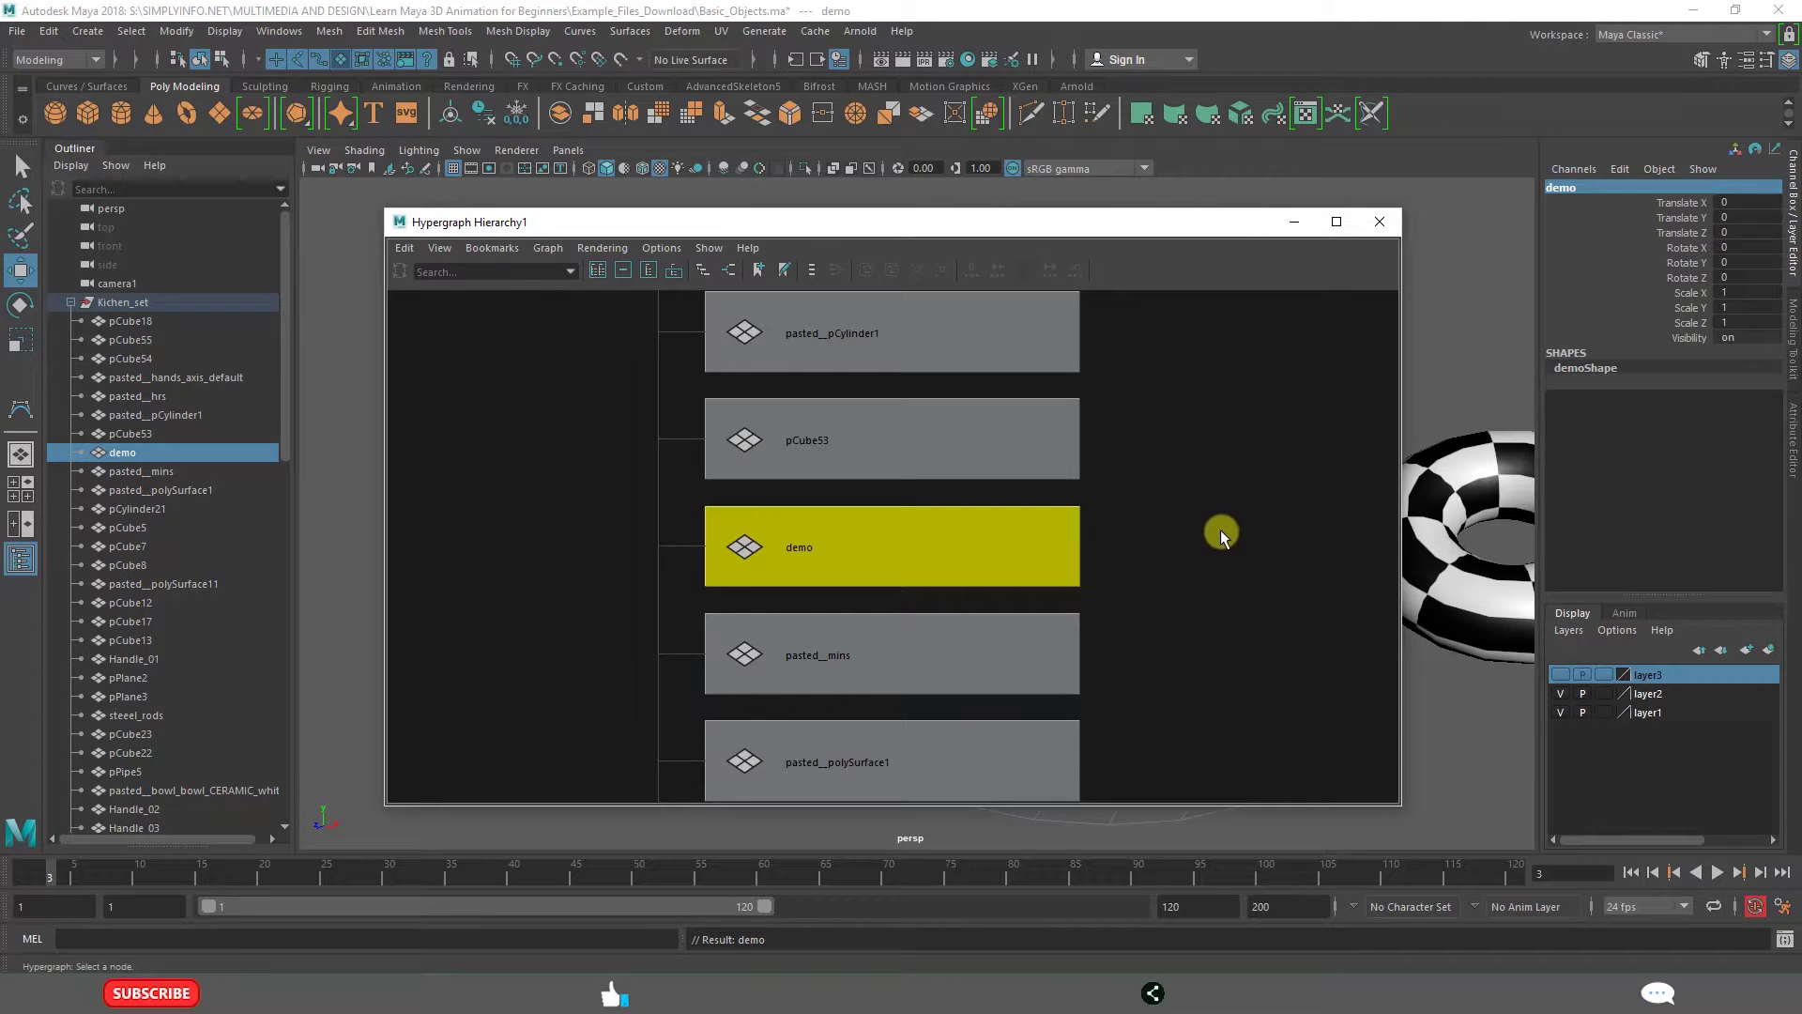
Clear the node selection and review the demo node among its neighbours in the Kichen_set hierarchy.
click(1219, 533)
scroll(1110, 631, down, 1)
scroll(1037, 563, down, 4)
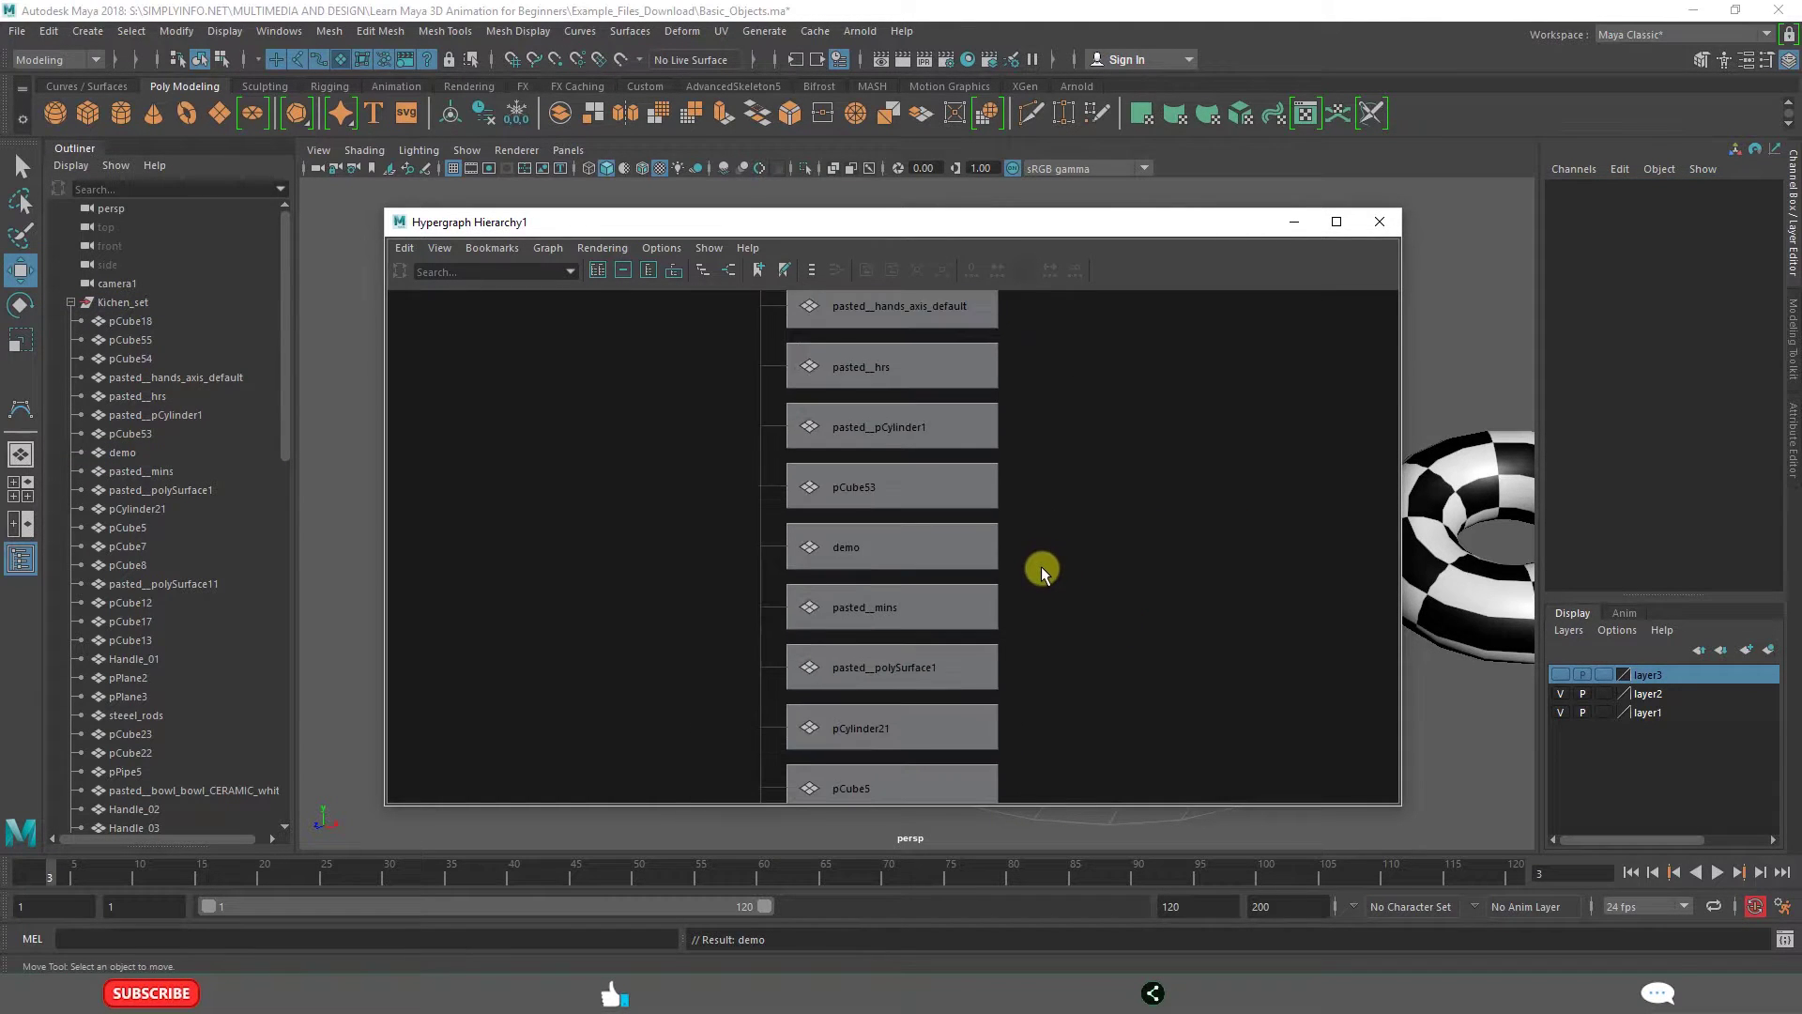
scroll(1033, 535, down, 4)
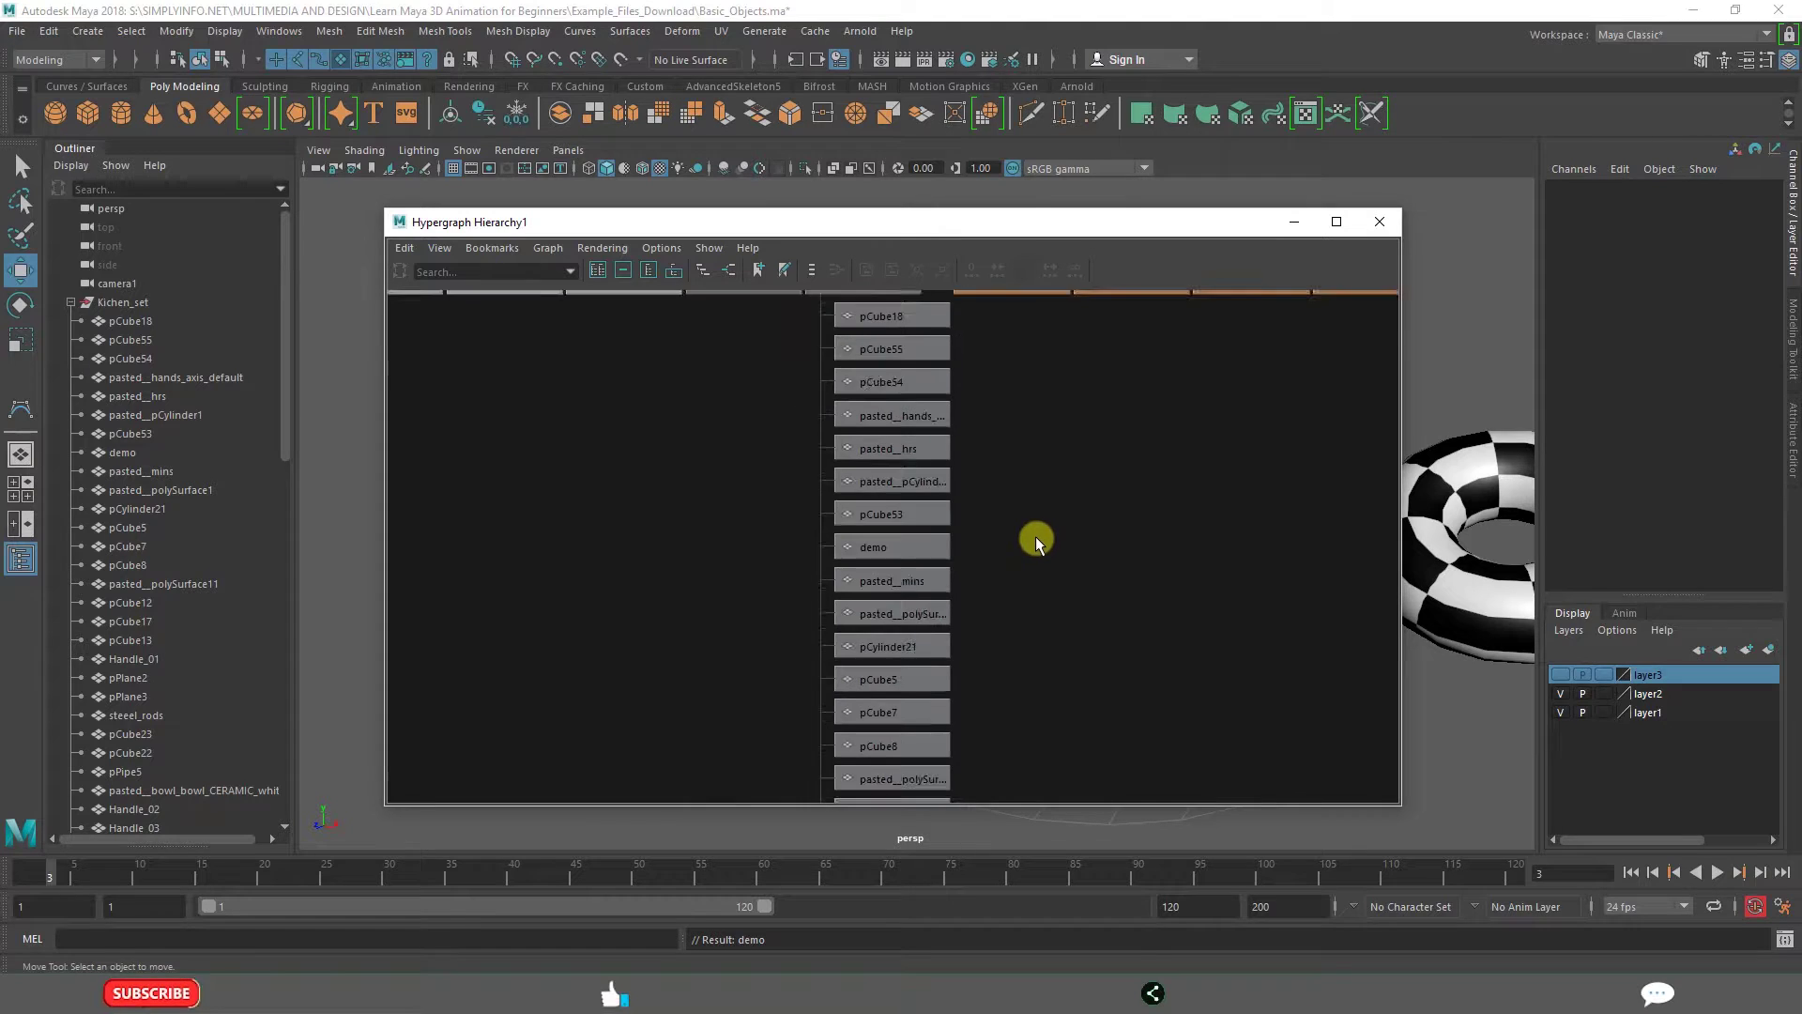
Marquee-select the Kichen_set branch, clear that selection, and select only its pCube18 node.
drag(832, 322, 931, 799)
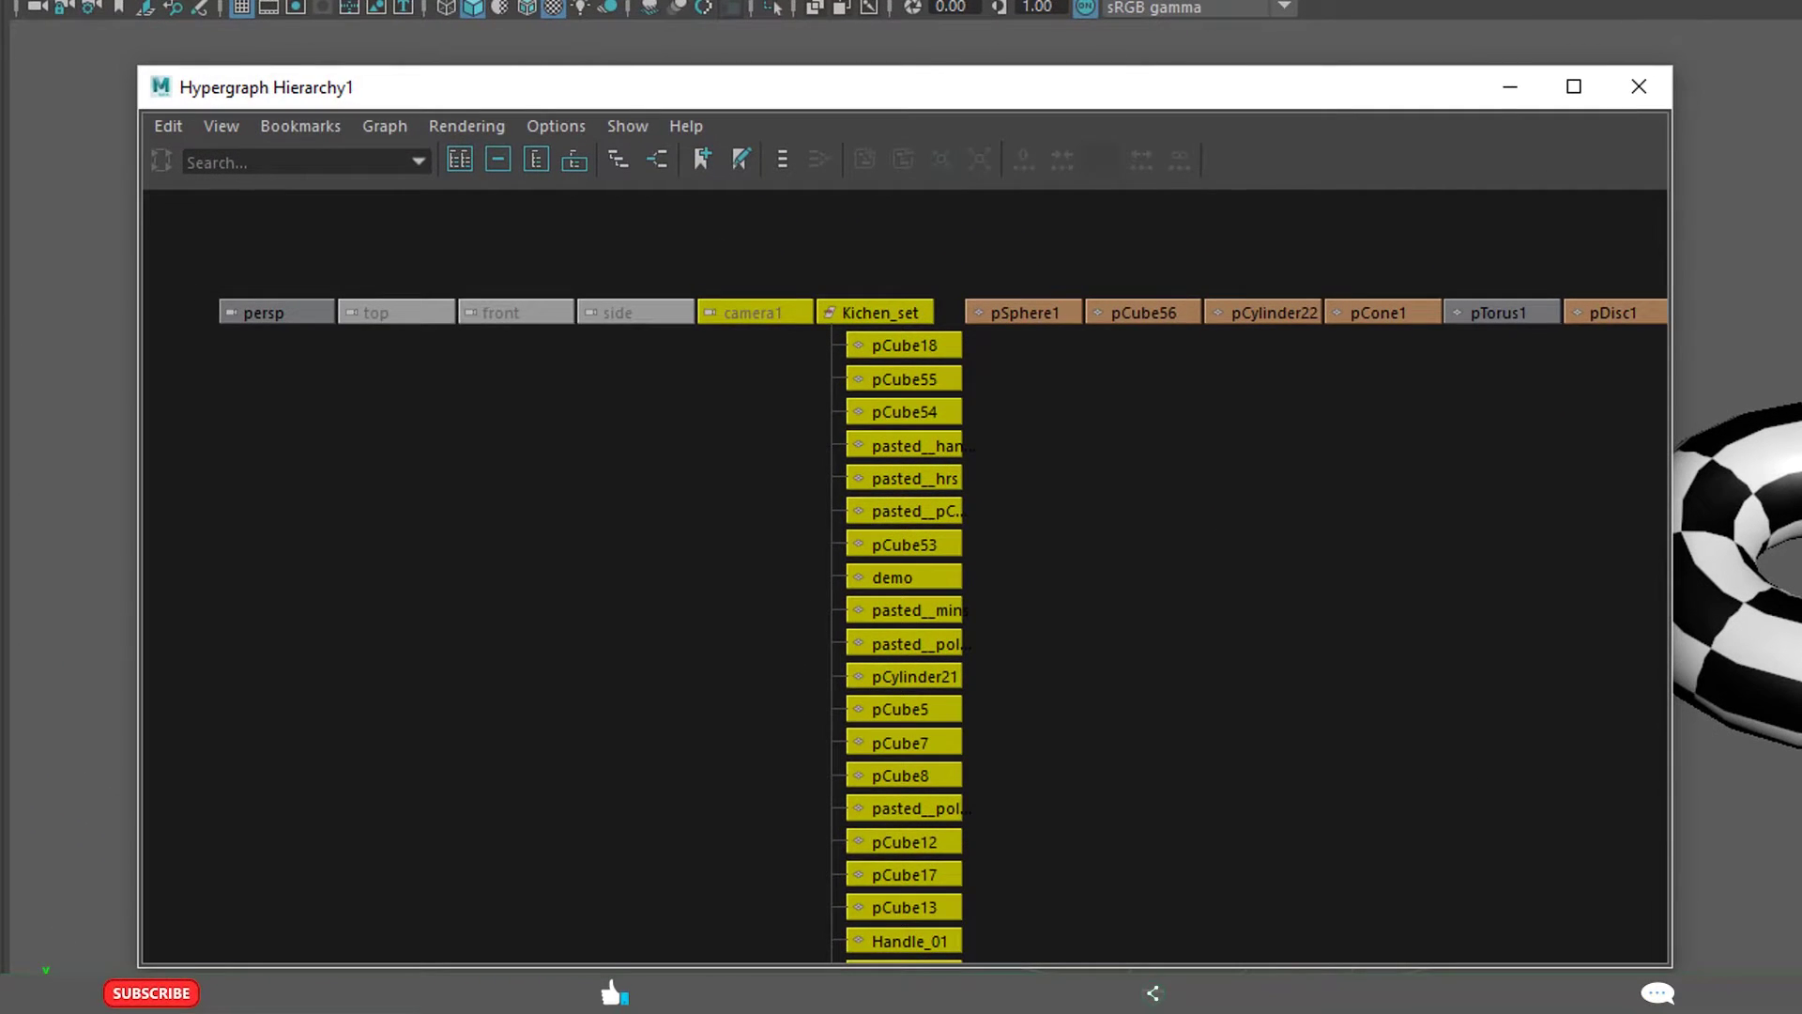
click(1079, 503)
click(882, 344)
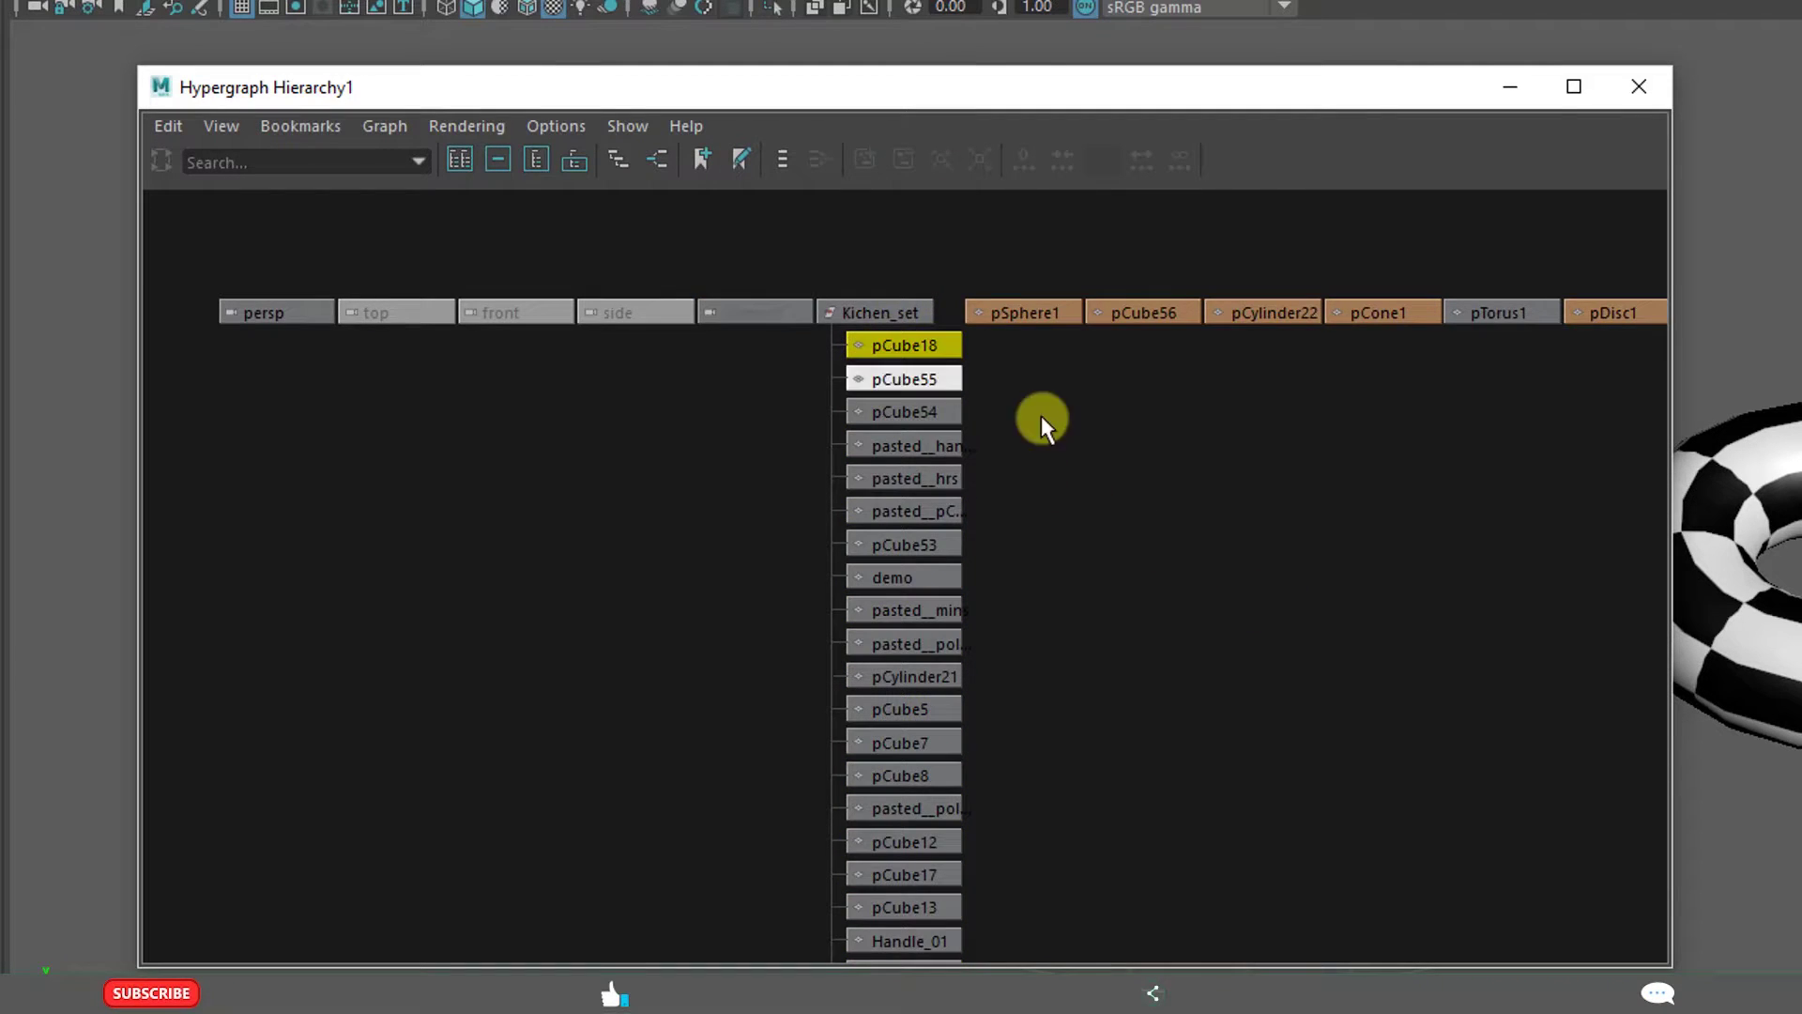
scroll(1080, 431, up, 1)
scroll(1118, 455, up, 1)
alt+middle_drag(1139, 471, 1169, 730)
scroll(1147, 592, up, 2)
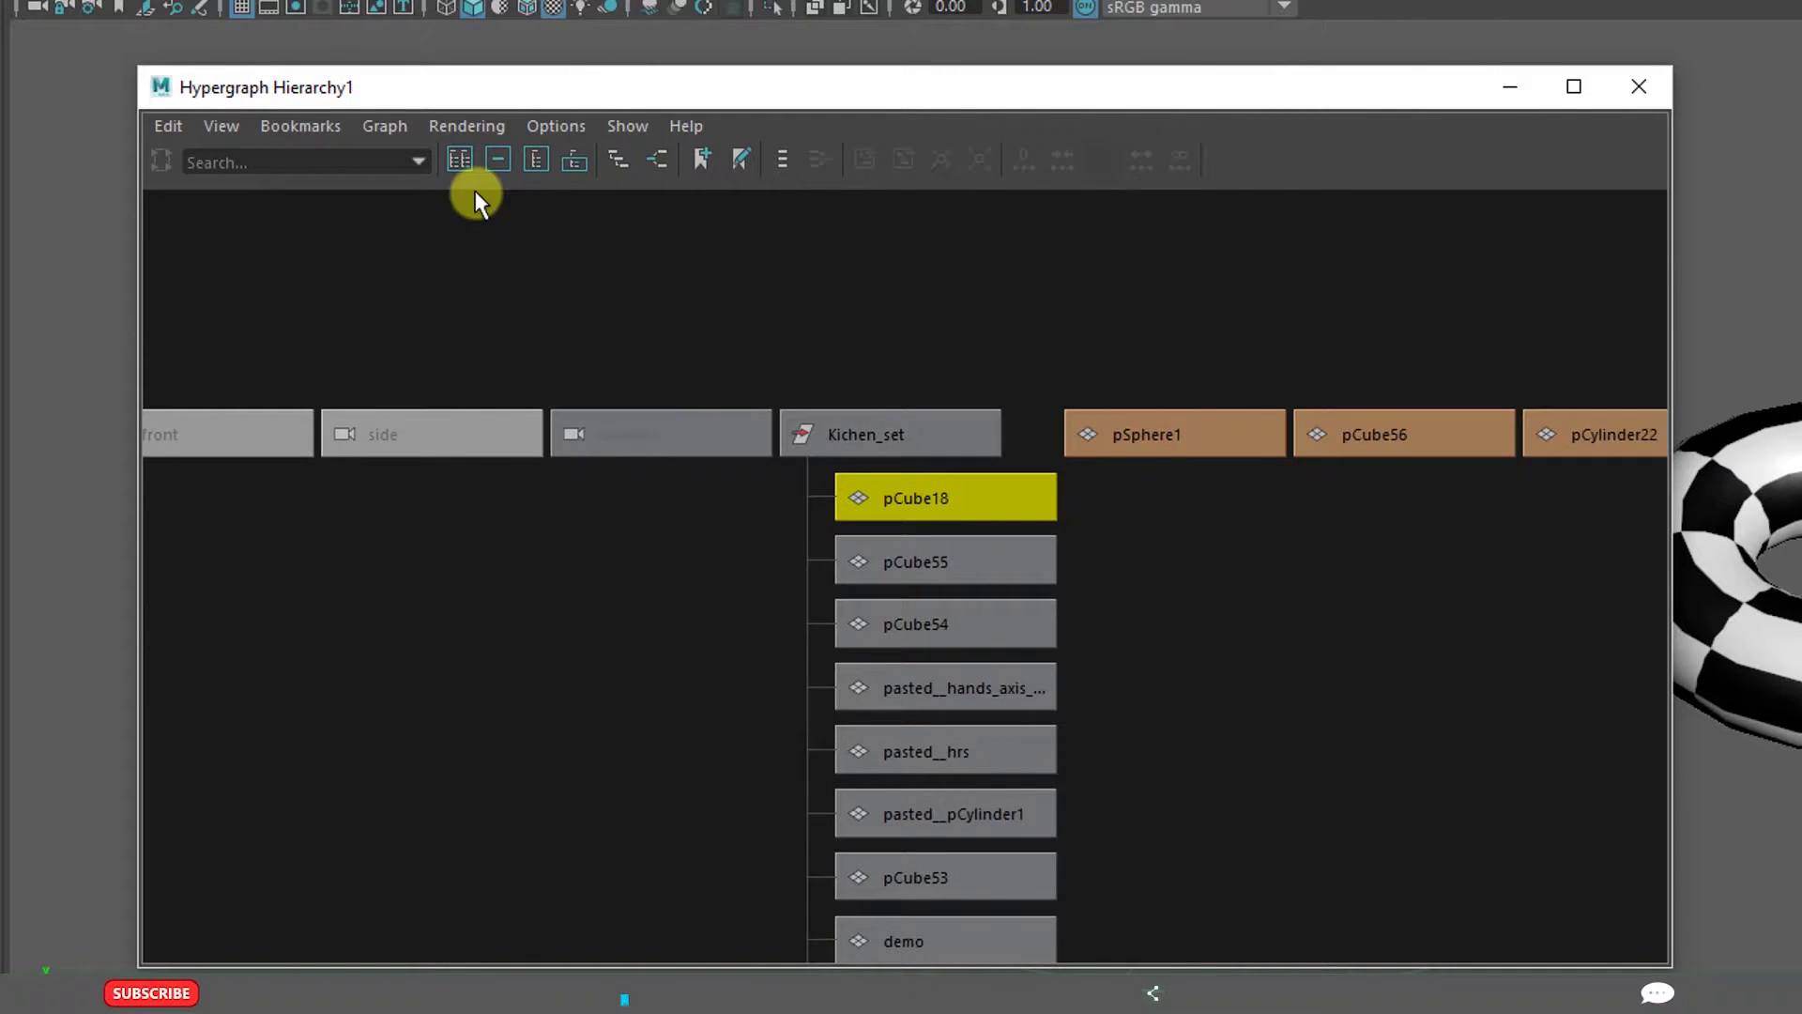
Graph the input and output connections of pCube18 and select its aiStandard8SG shading group node.
click(387, 129)
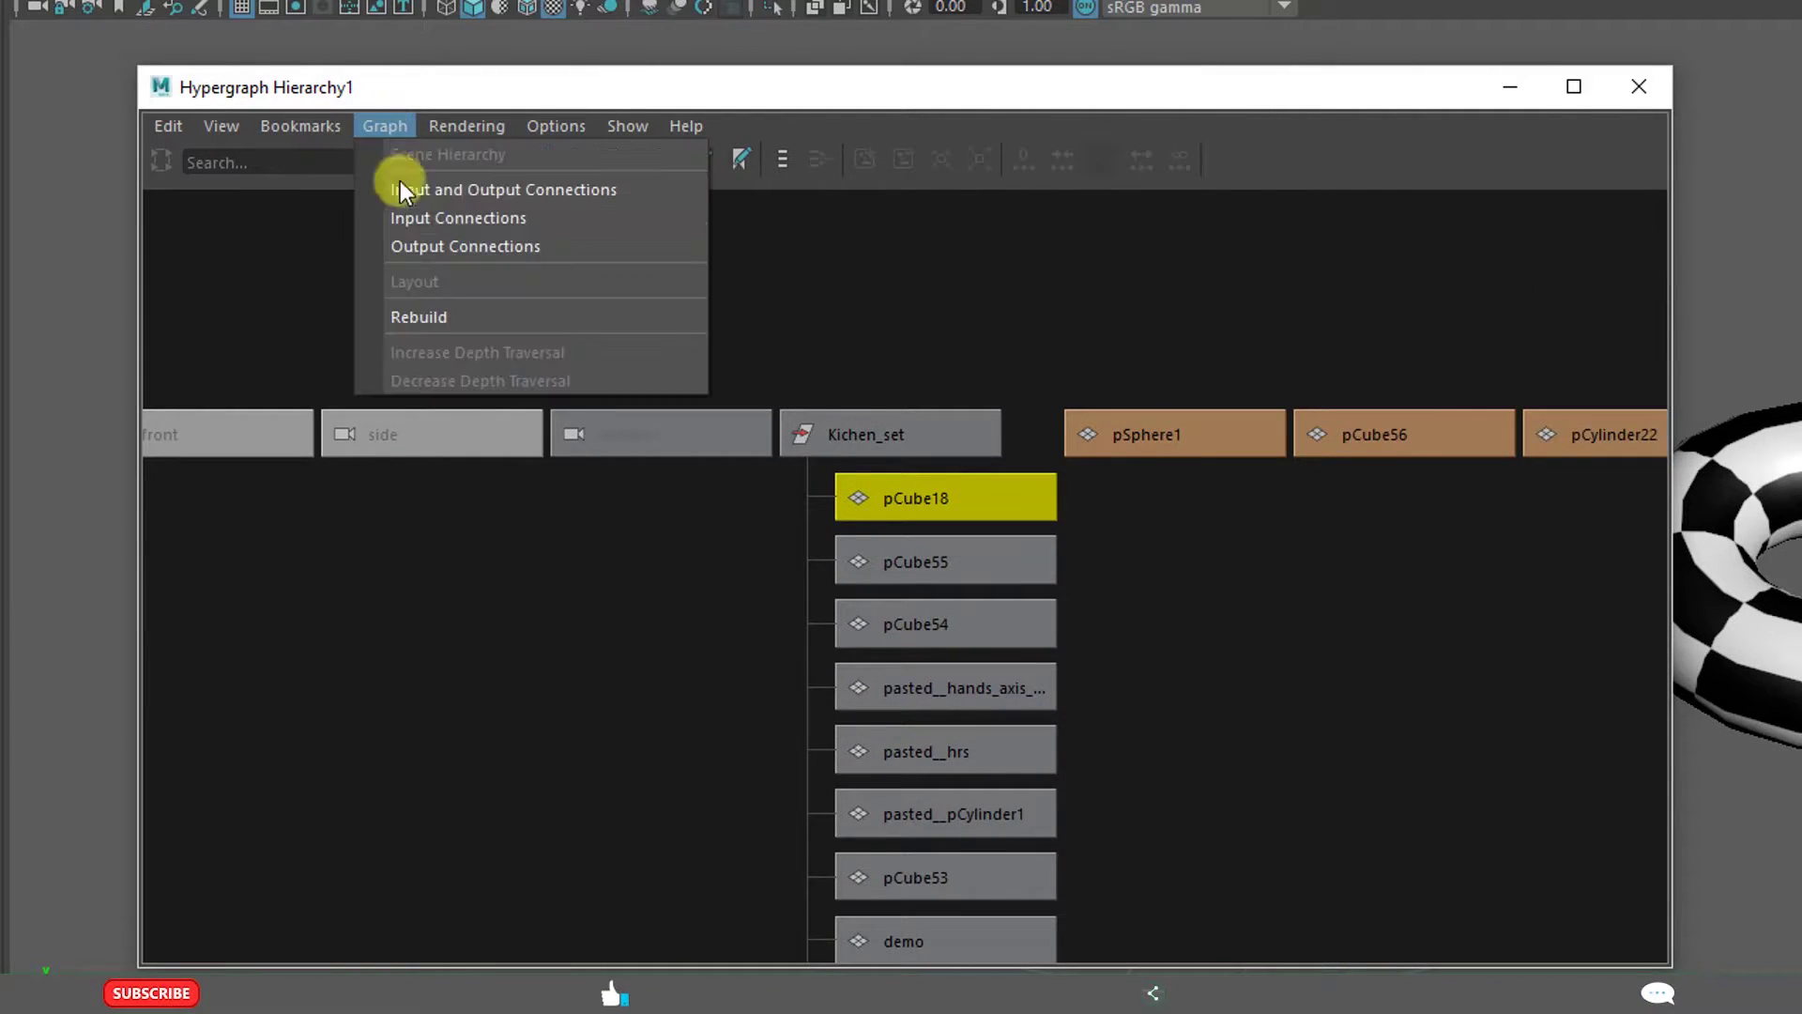
click(479, 181)
click(913, 781)
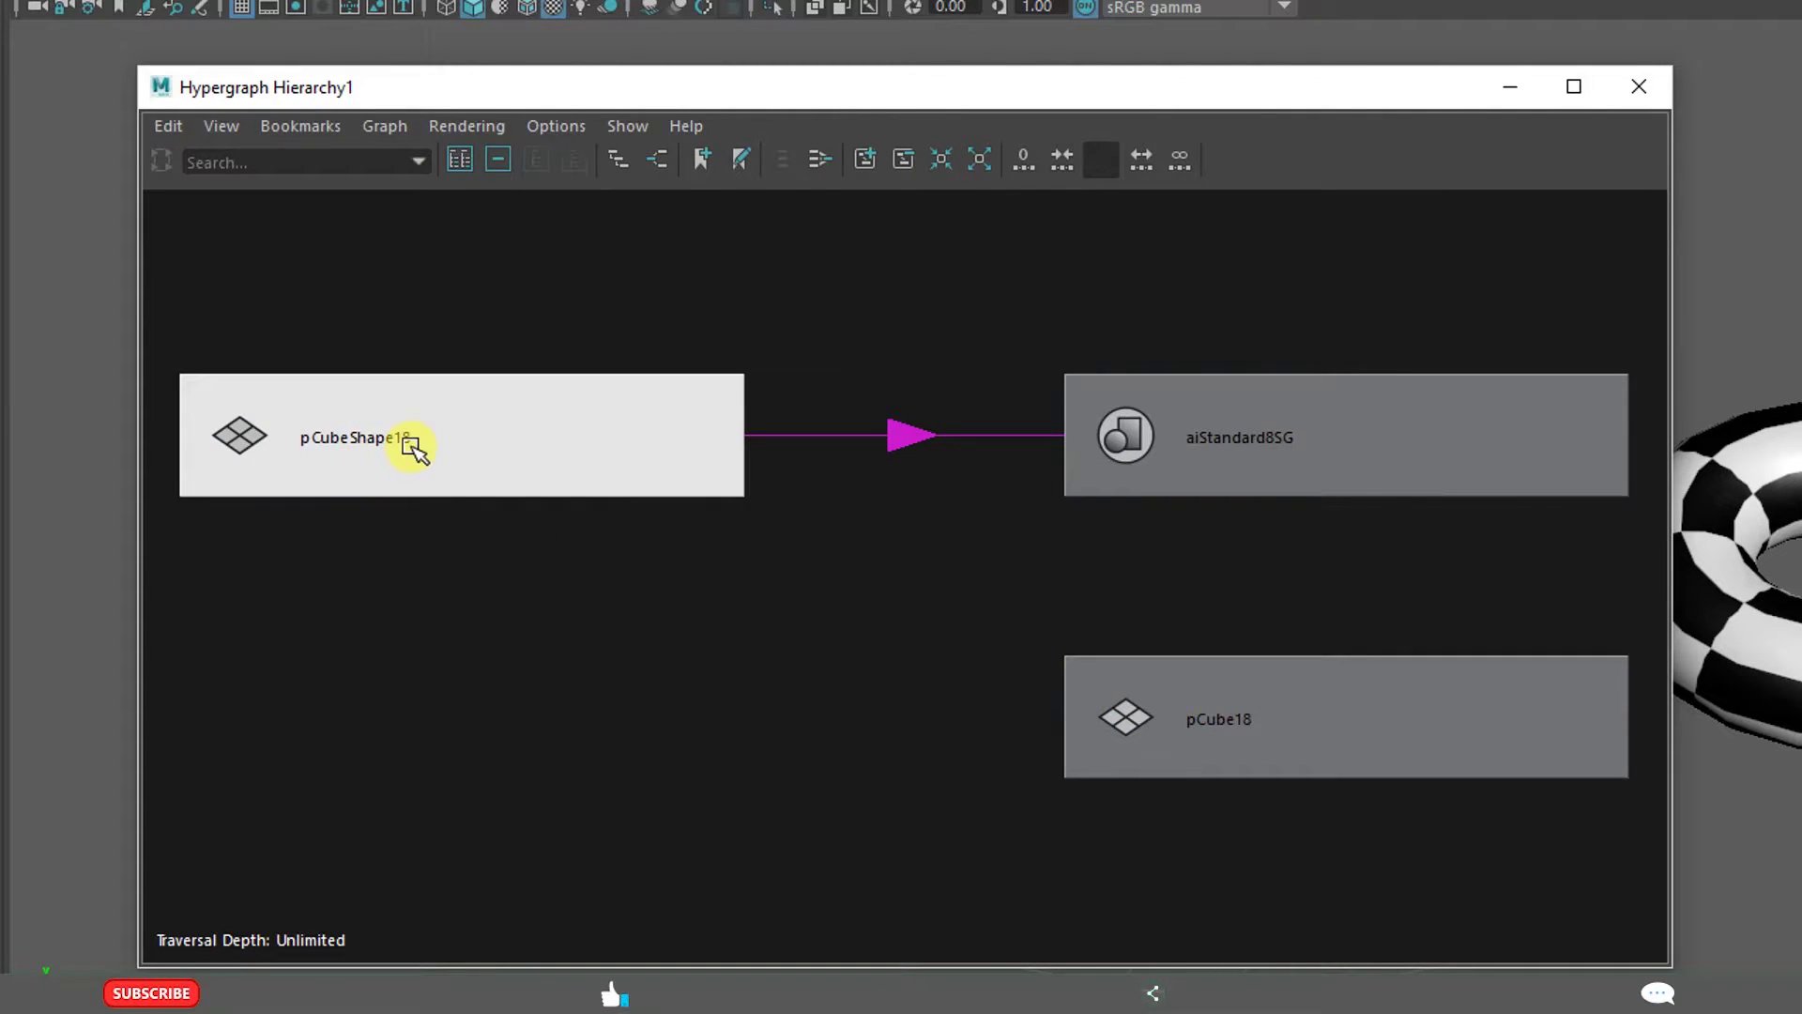
click(1264, 434)
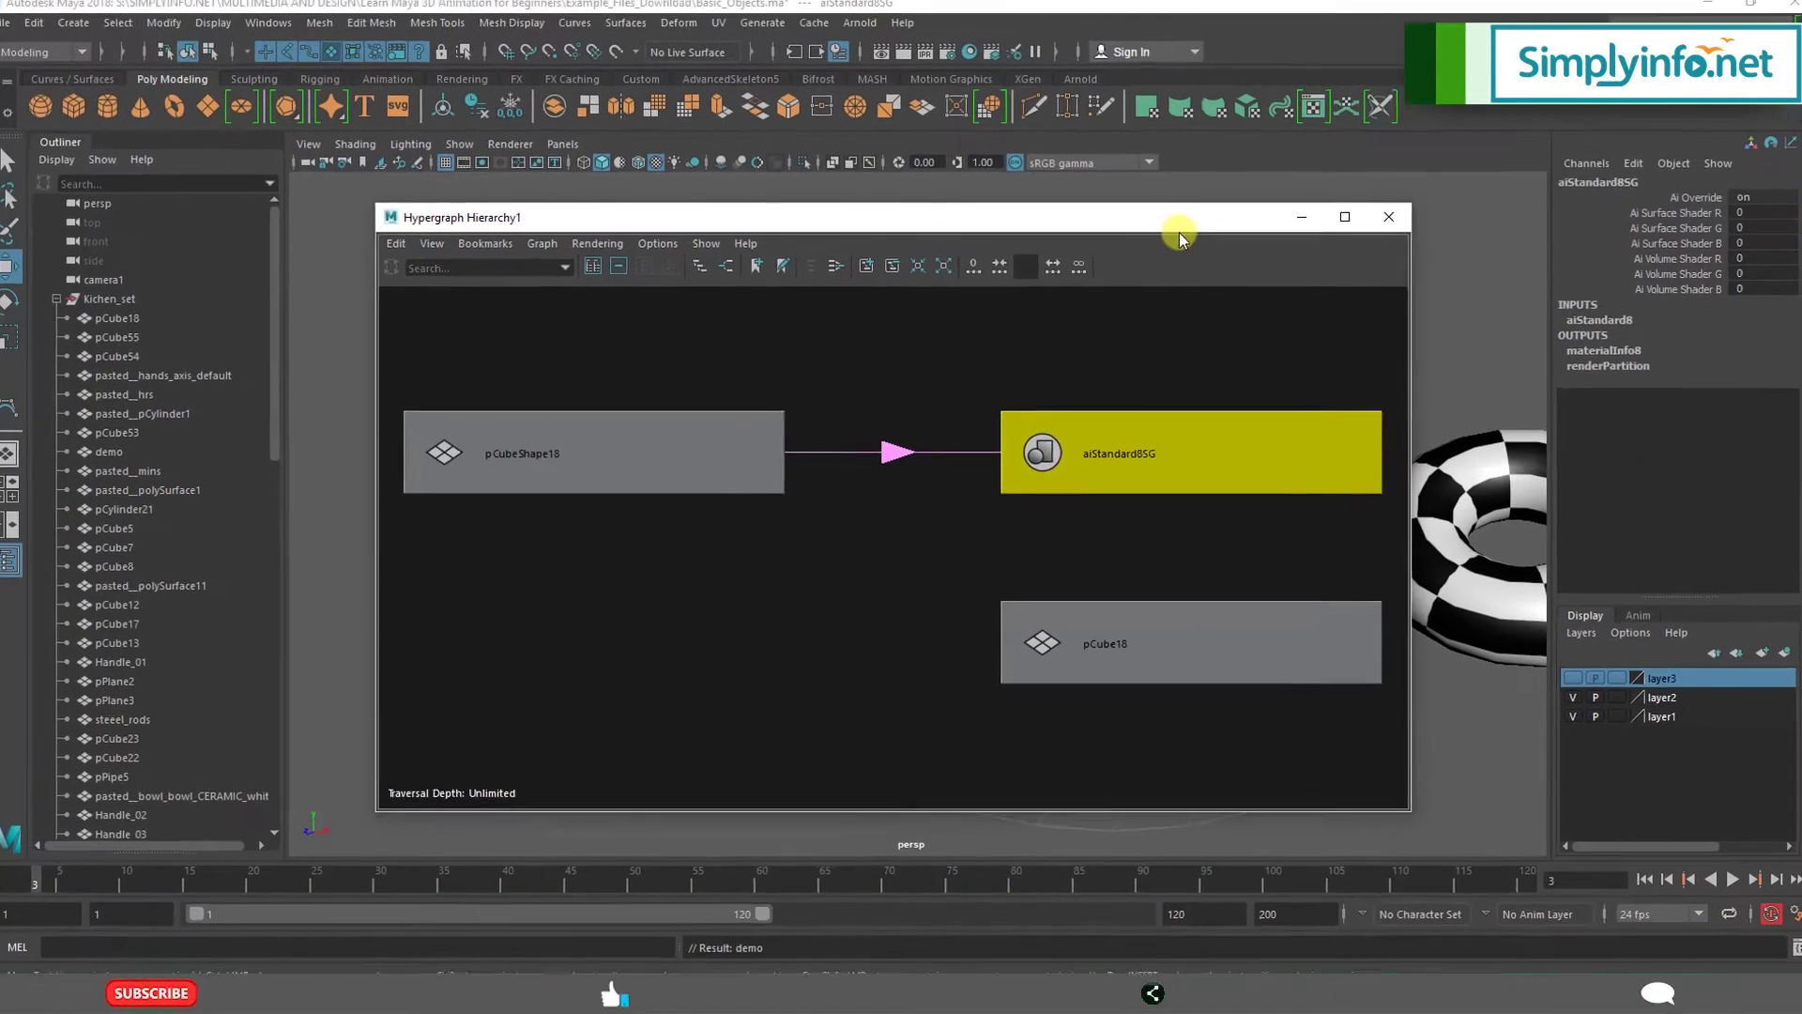
Select the bowl on the kitchen stove in the viewport and graph its input connections.
drag(1320, 87, 1565, 333)
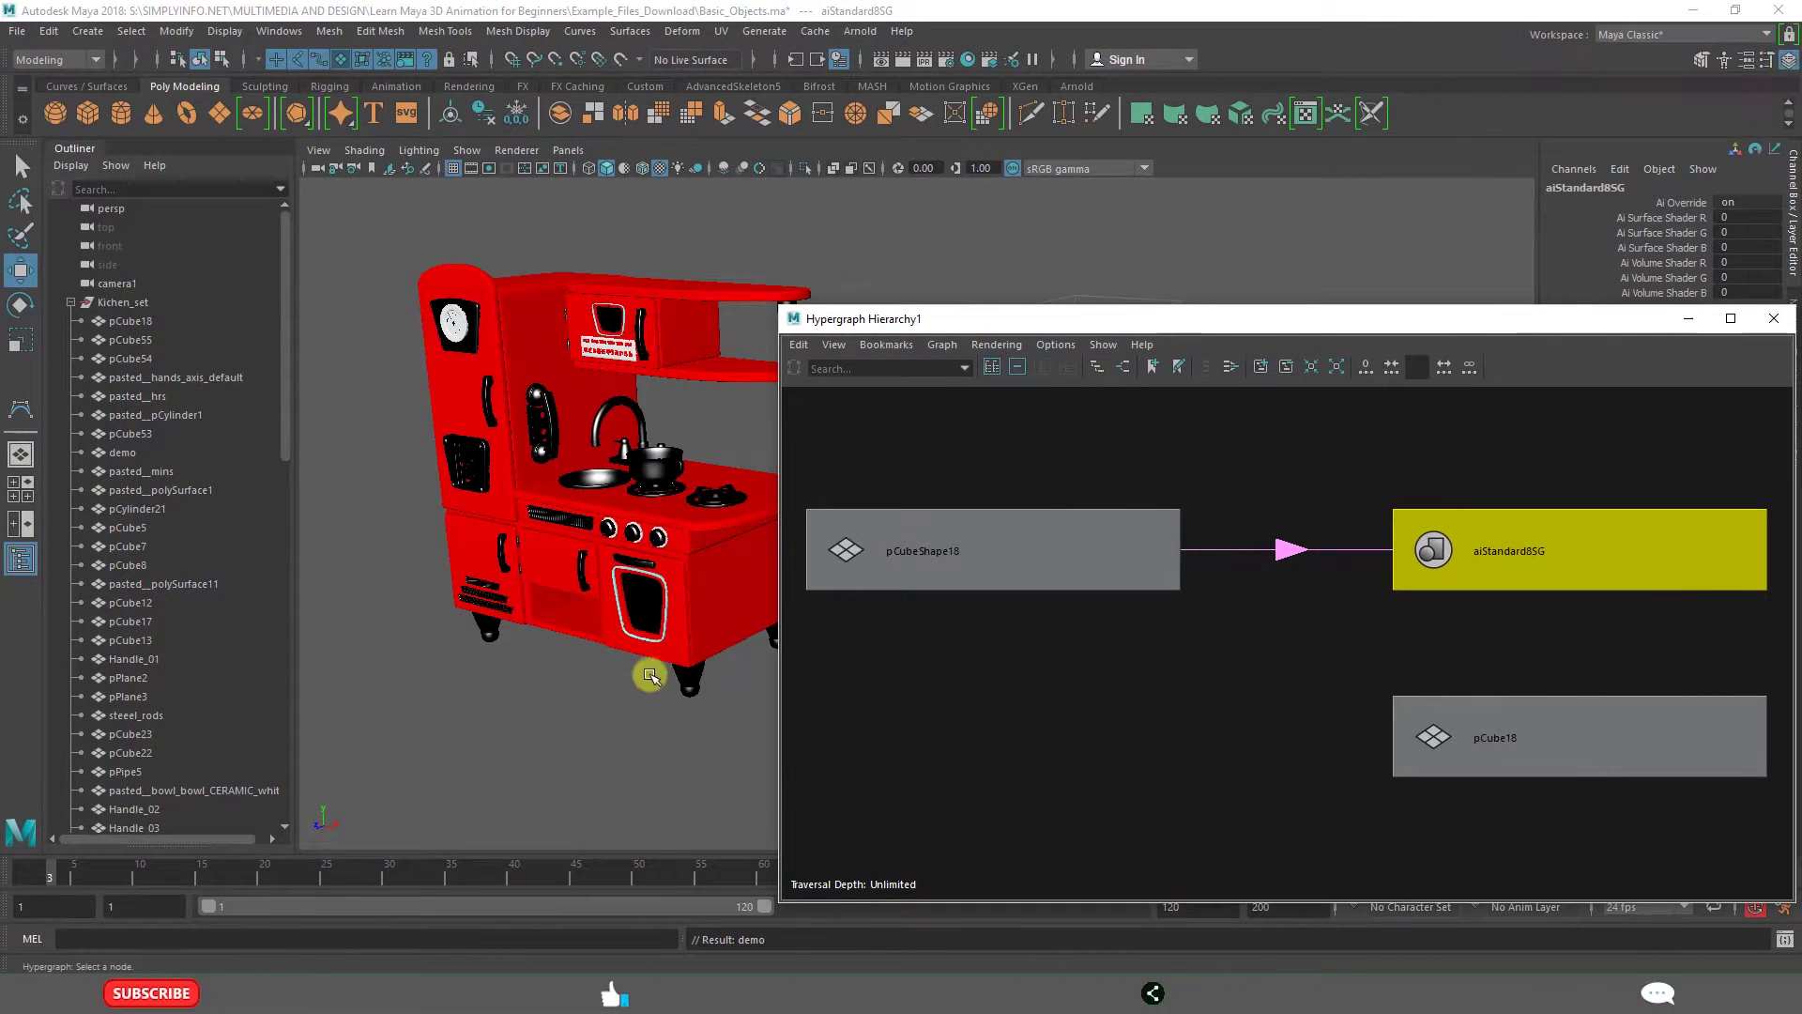
click(657, 464)
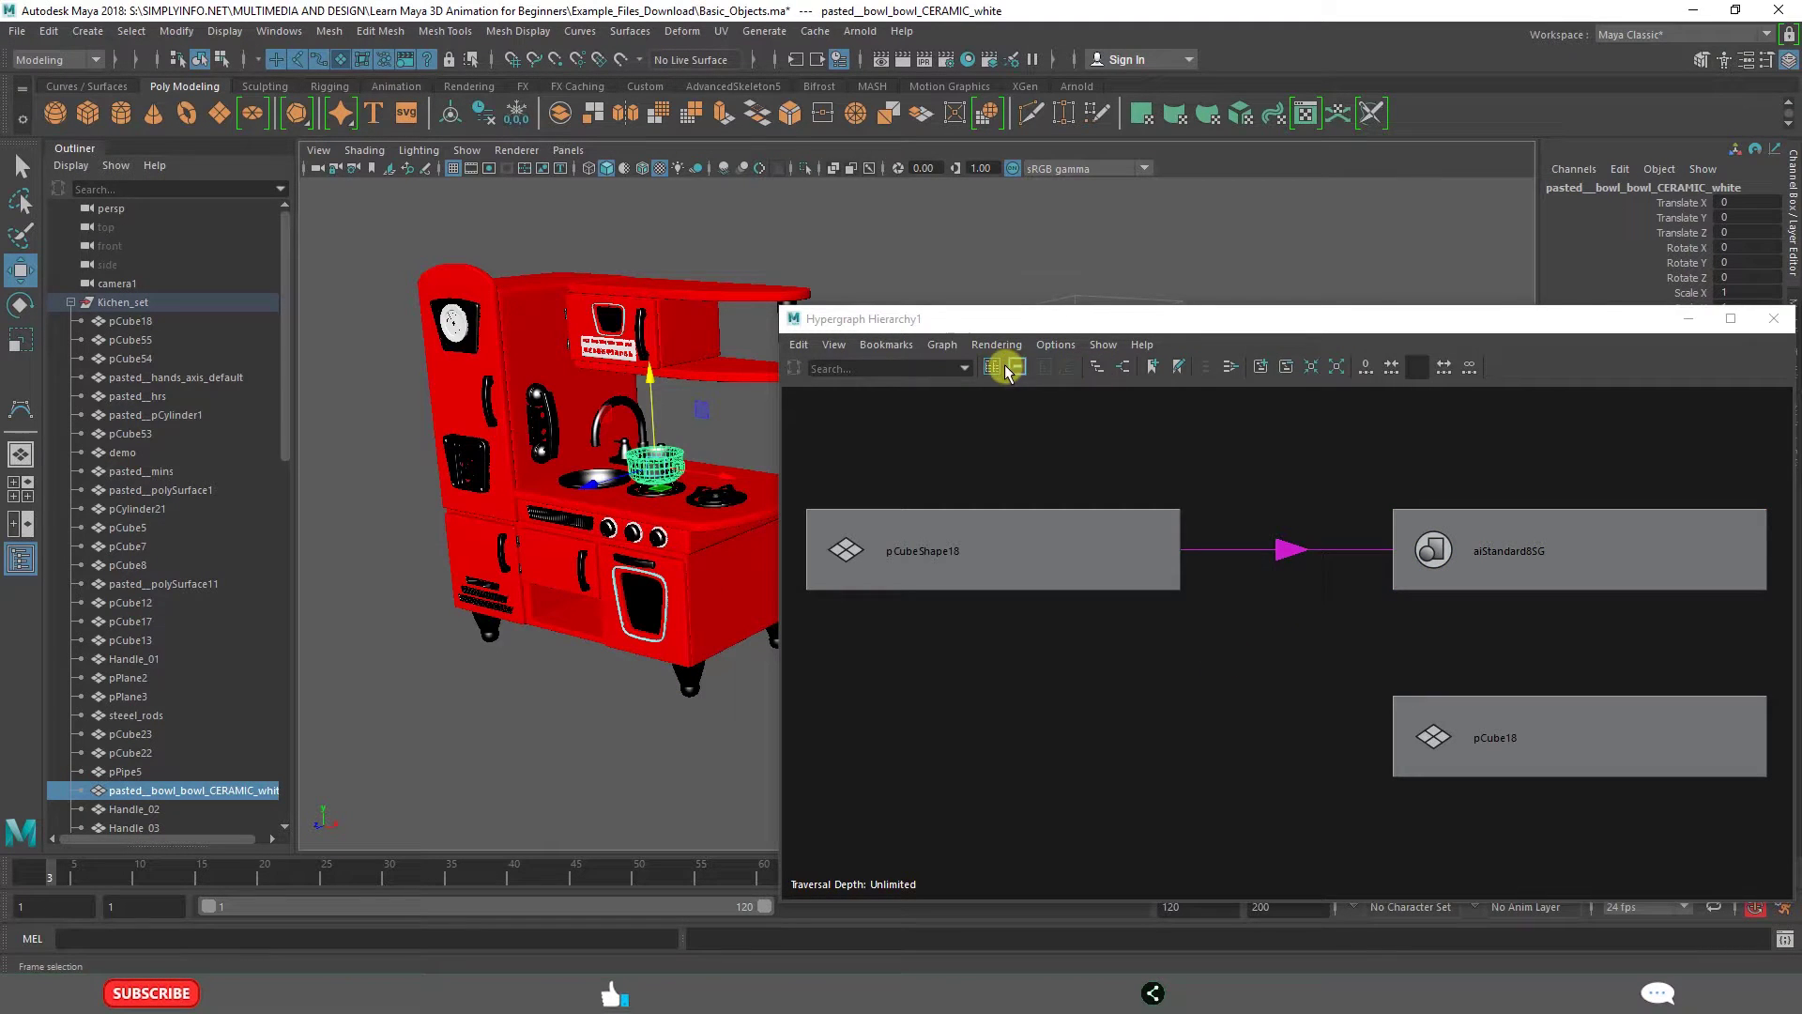
click(942, 347)
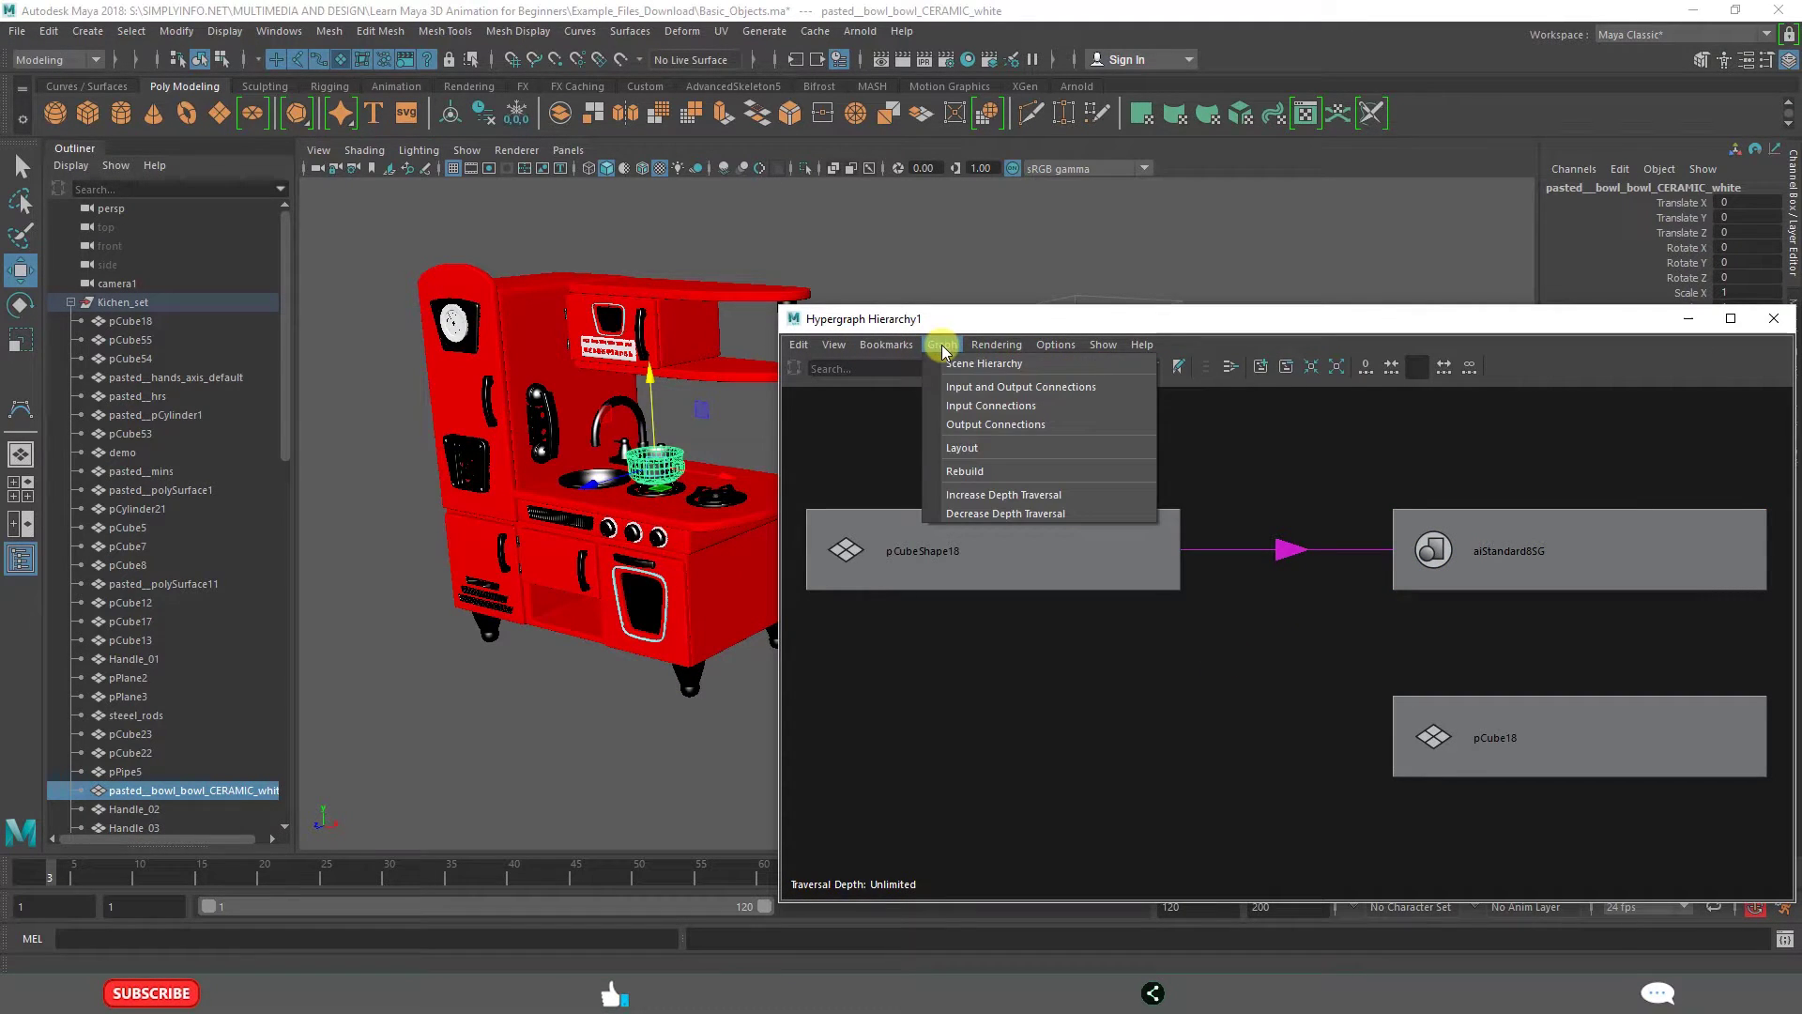
click(1002, 411)
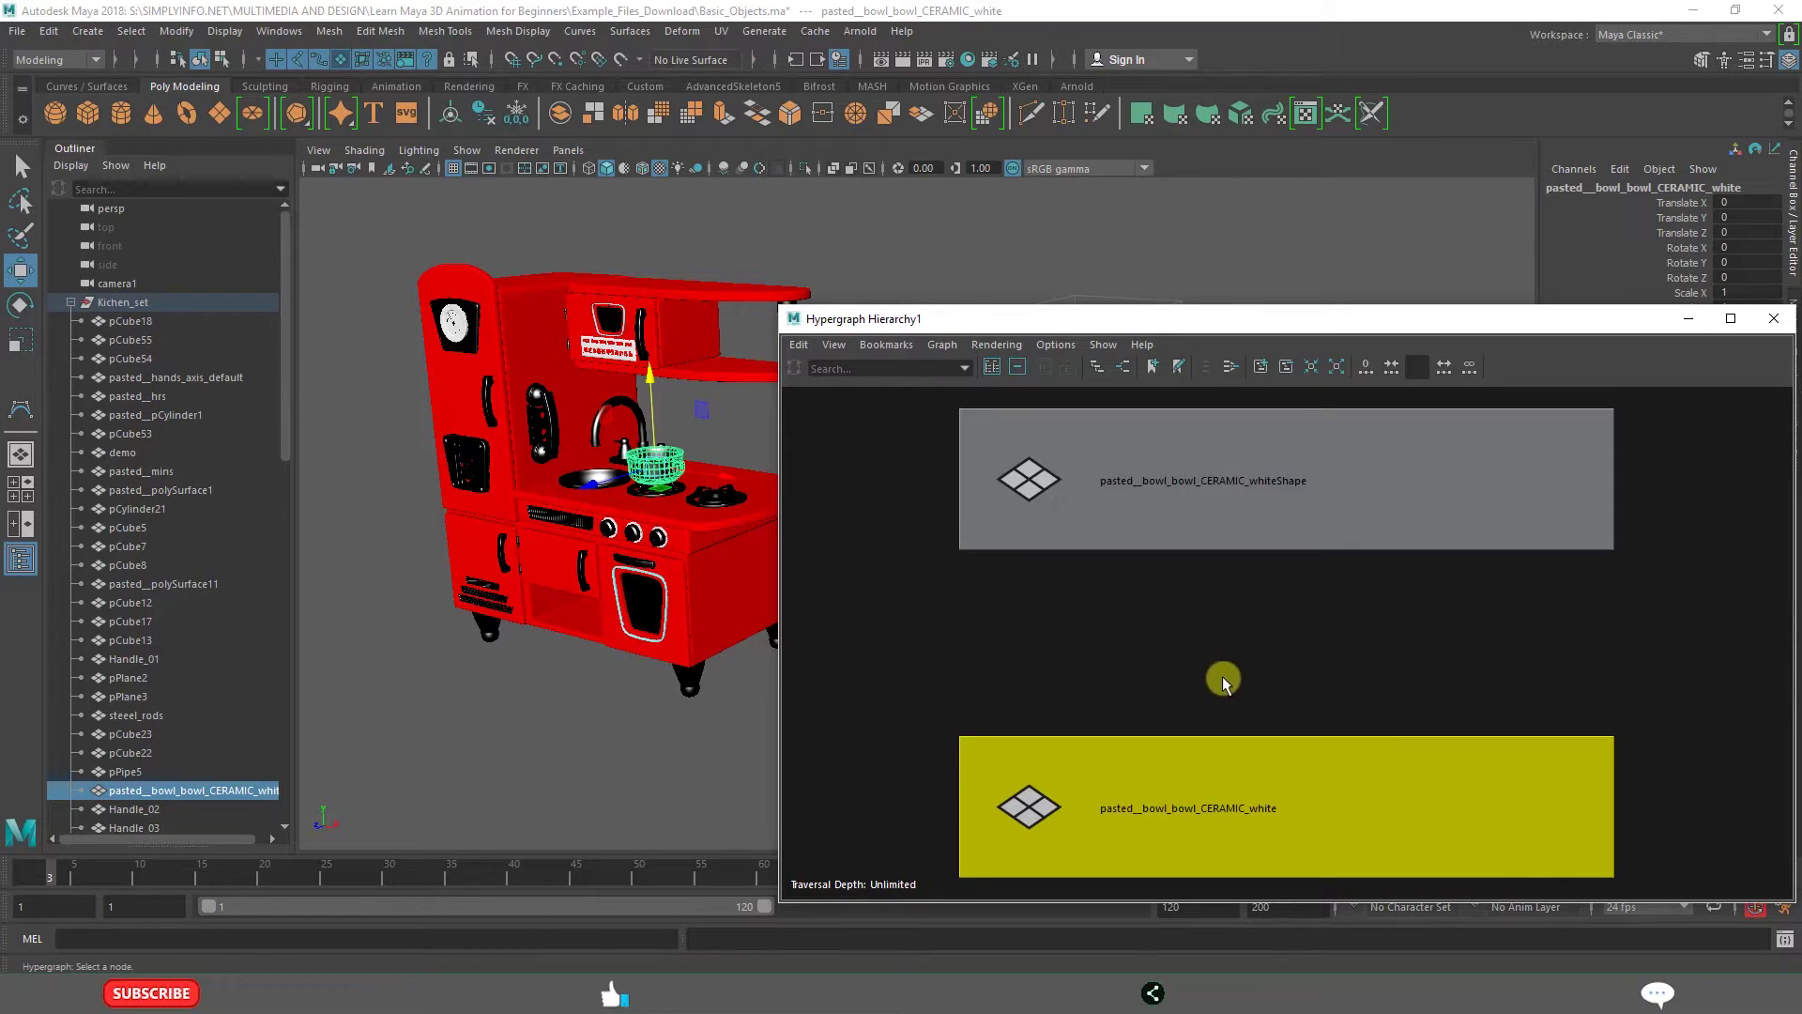
alt+right_drag(1459, 717, 1305, 674)
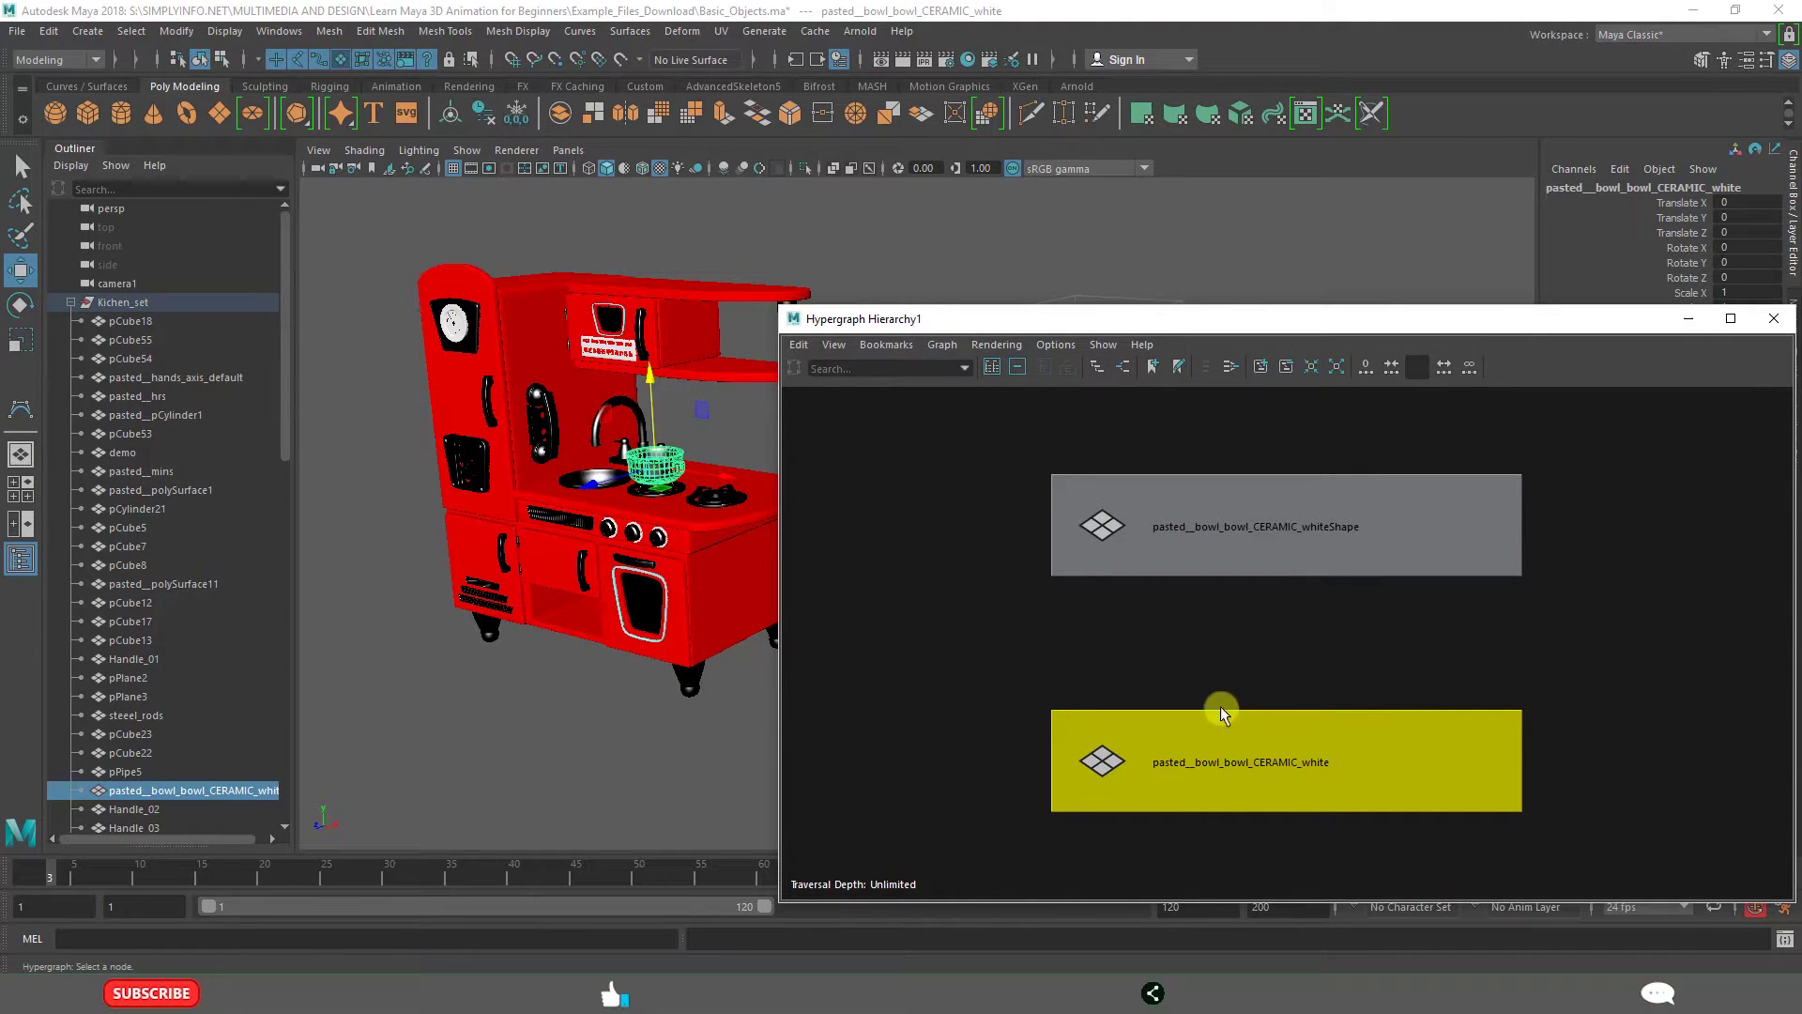
Graph both the input and output connections of the pasted__bowl_bowl_CERAMIC_white node.
click(1278, 674)
click(1227, 776)
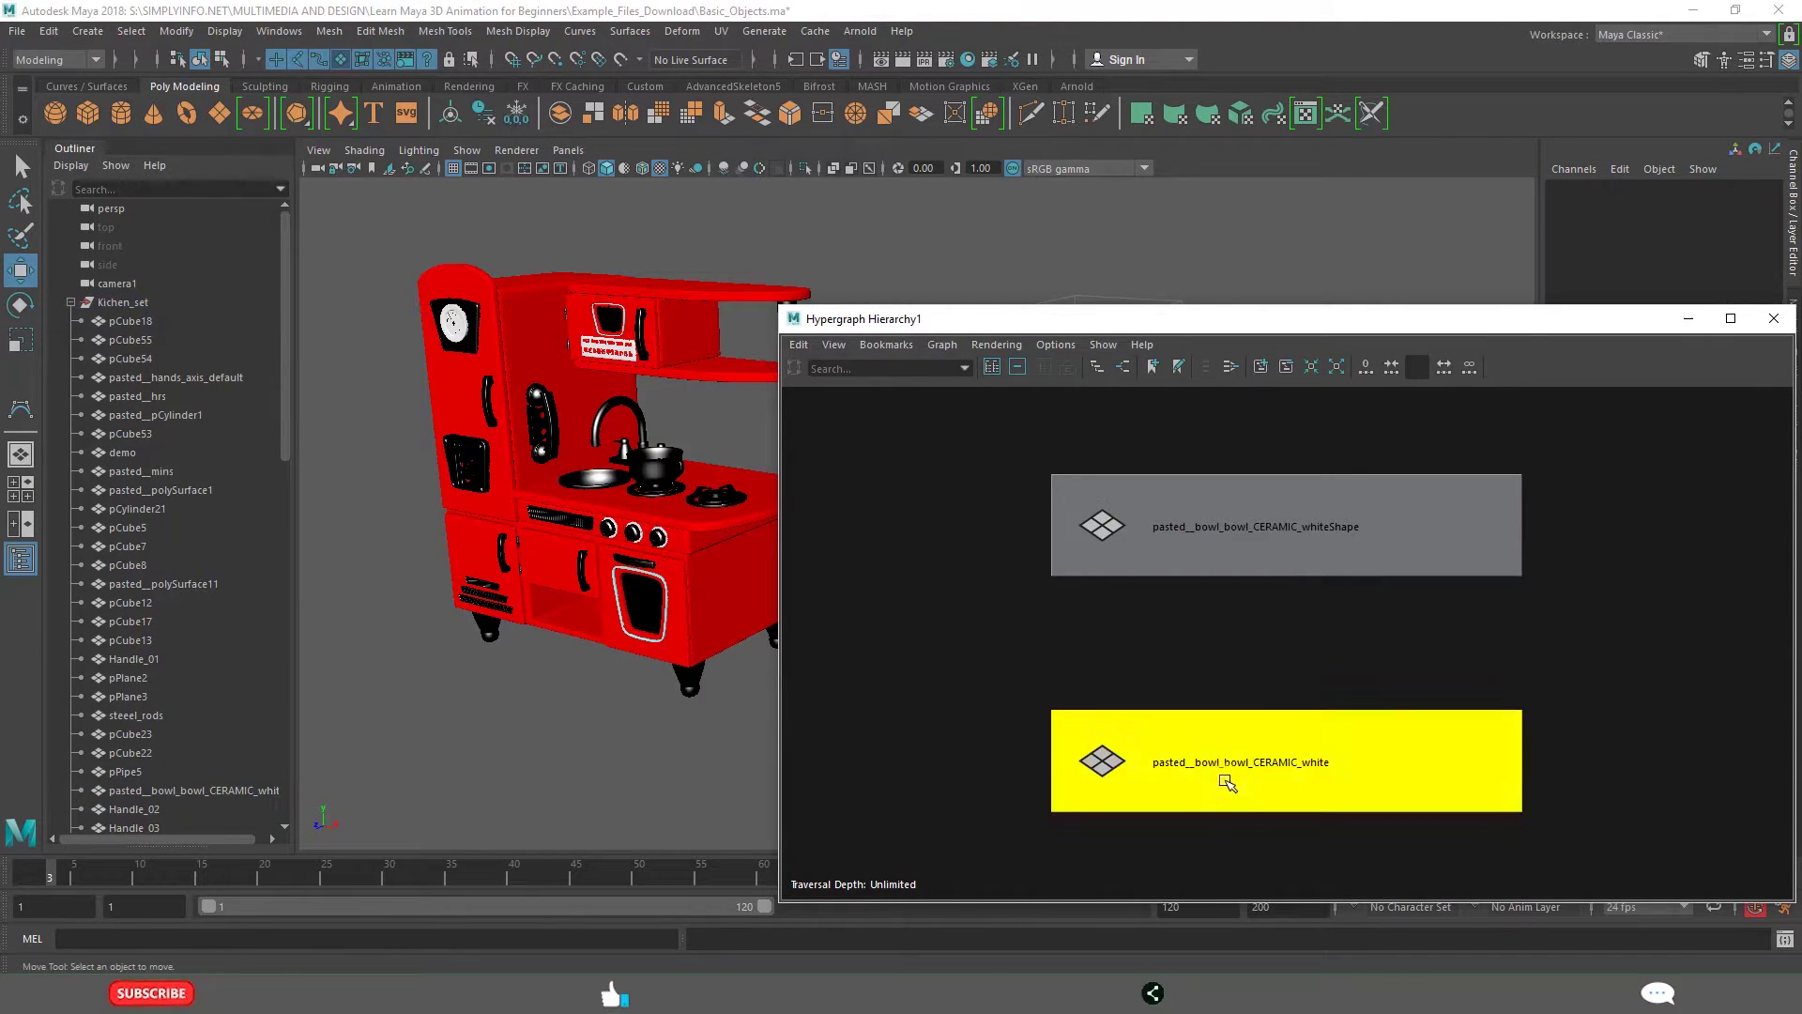
click(959, 347)
click(977, 391)
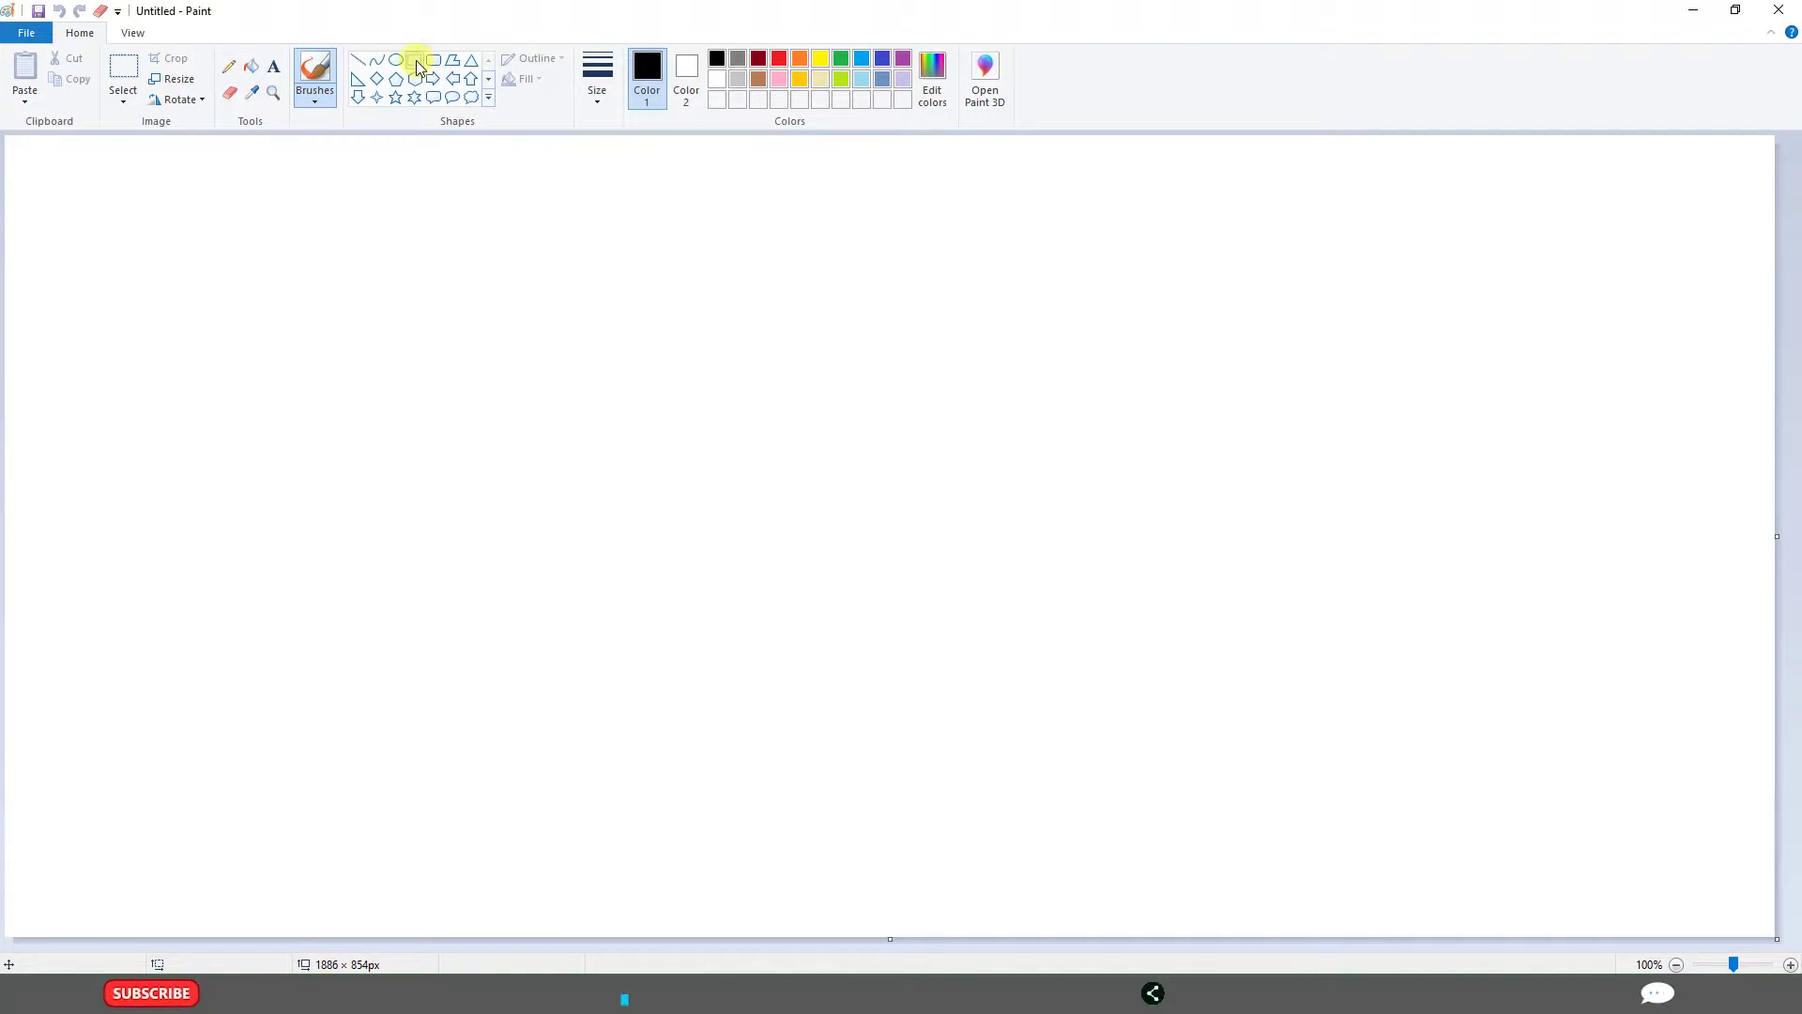
Switch to Paint and sketch a box with an incoming arrow labelled Input and an outgoing arrow labelled output, beside a circled Shading node.
click(414, 60)
mouse_move(711, 338)
mouse_down()
mouse_move(905, 620)
mouse_move(951, 624)
mouse_up()
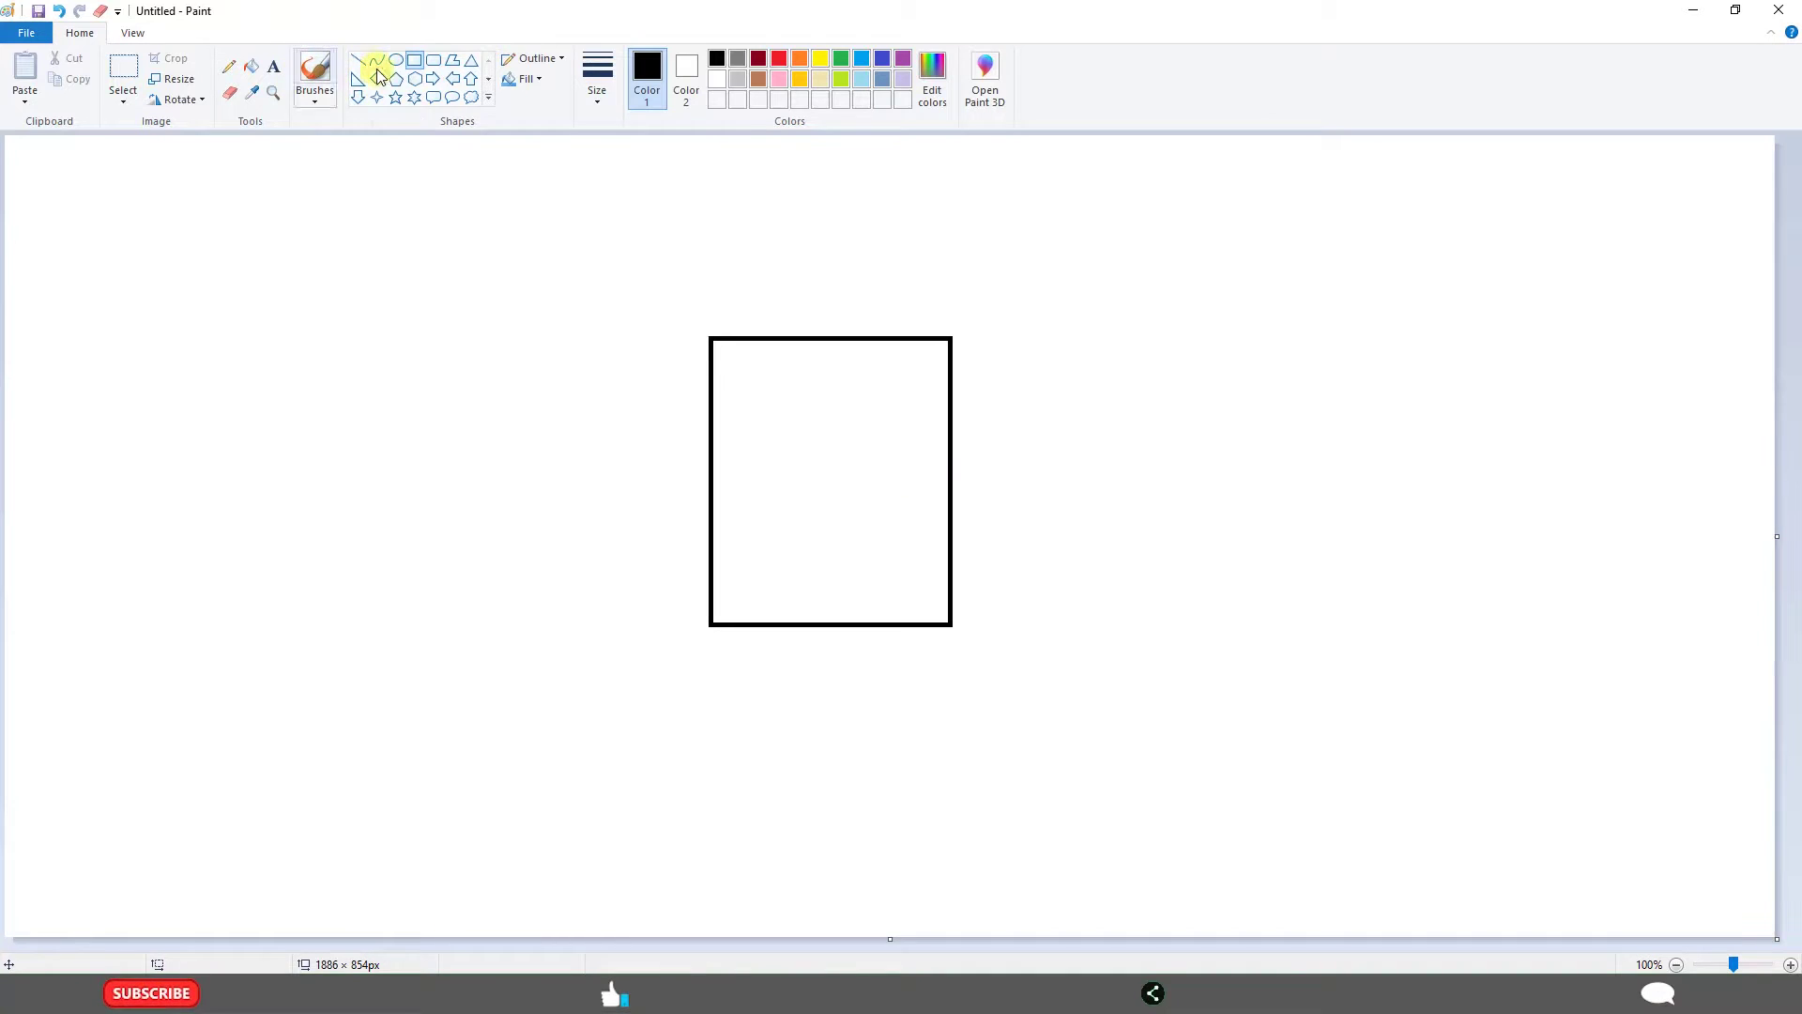
click(315, 70)
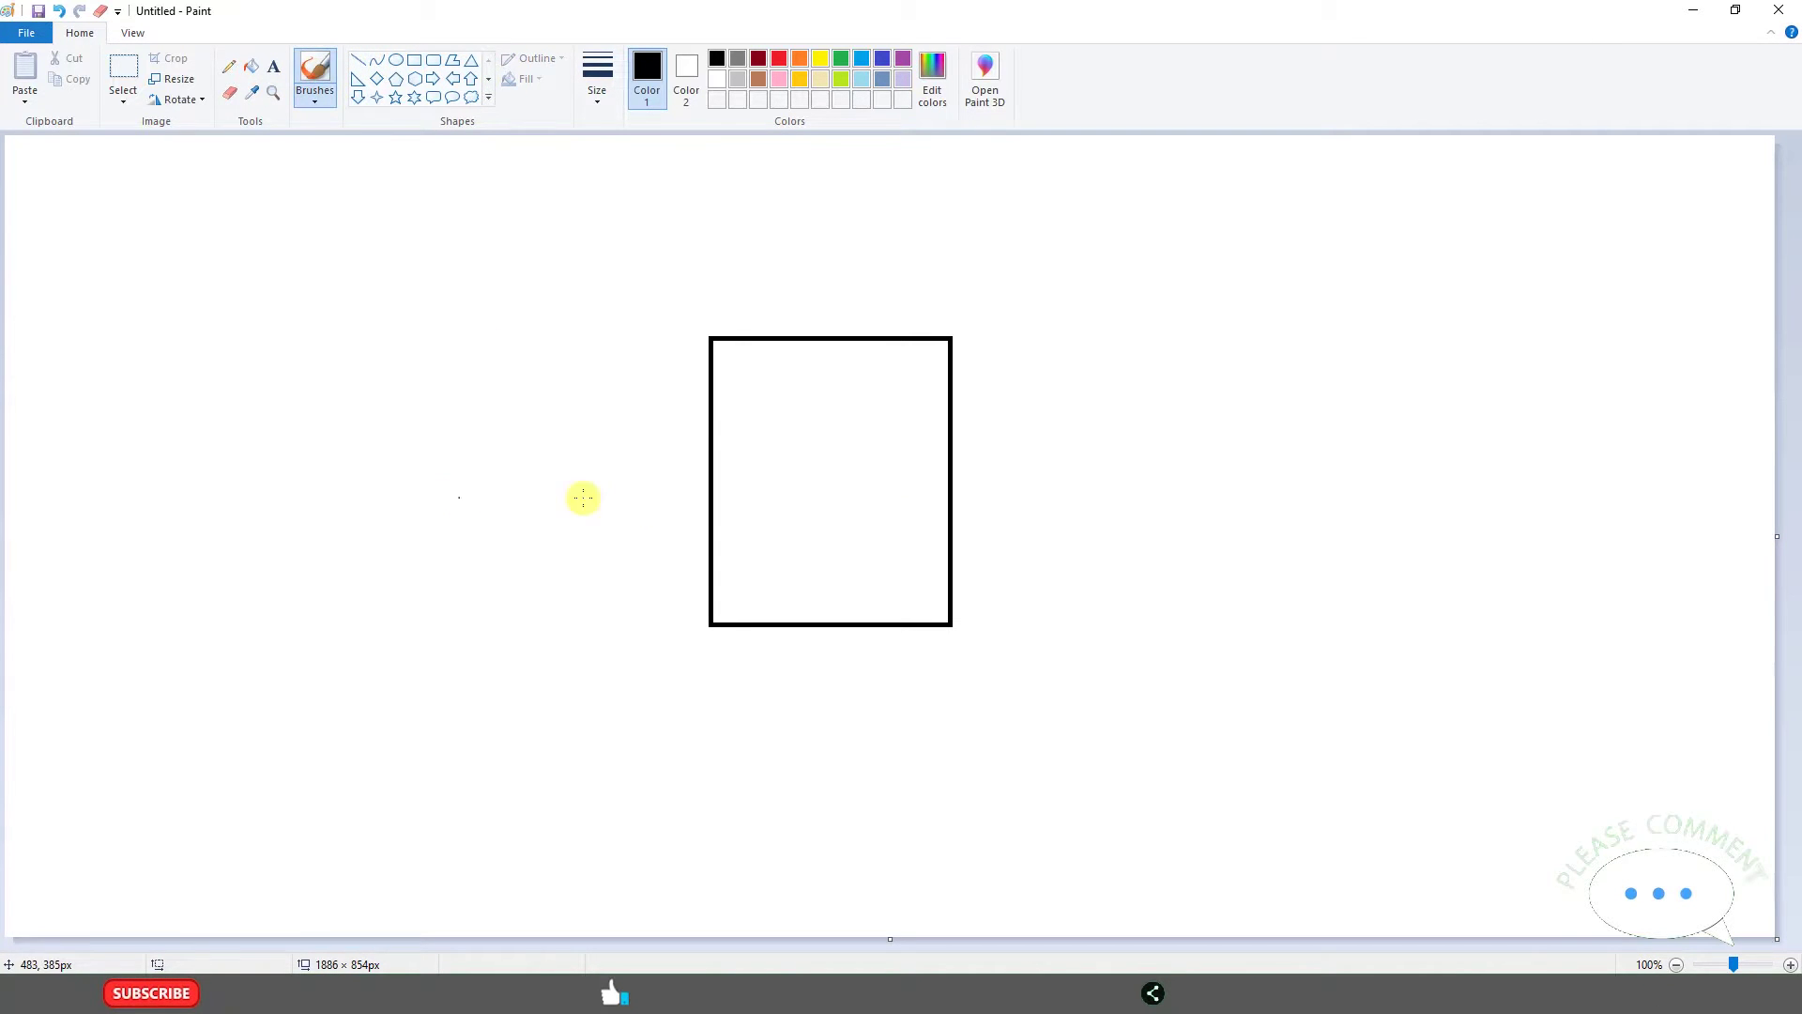
drag(679, 504, 644, 522)
mouse_move(504, 547)
mouse_down()
mouse_move(504, 583)
mouse_move(606, 582)
mouse_up()
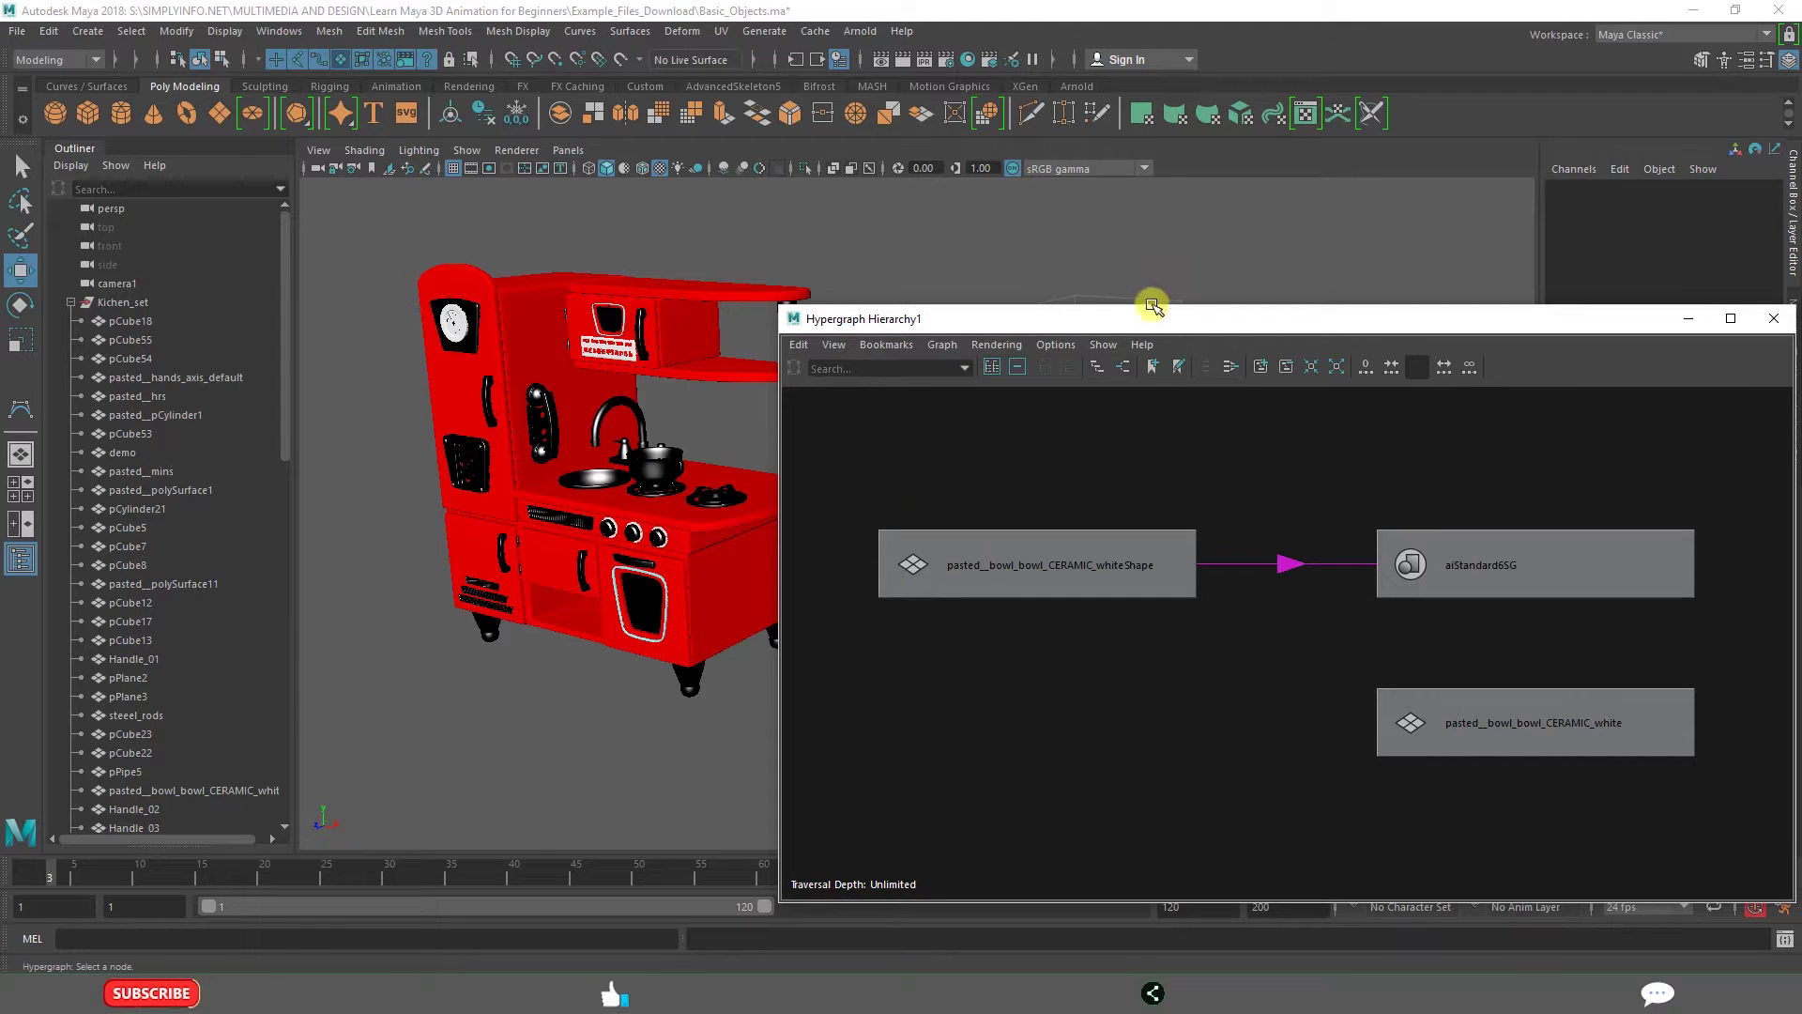
Return to Maya and select the bowl's aiStandard6SG node, followed by the pasted__bowl_bowl_CERAMIC_white node.
drag(1155, 310, 969, 262)
click(928, 521)
click(1294, 496)
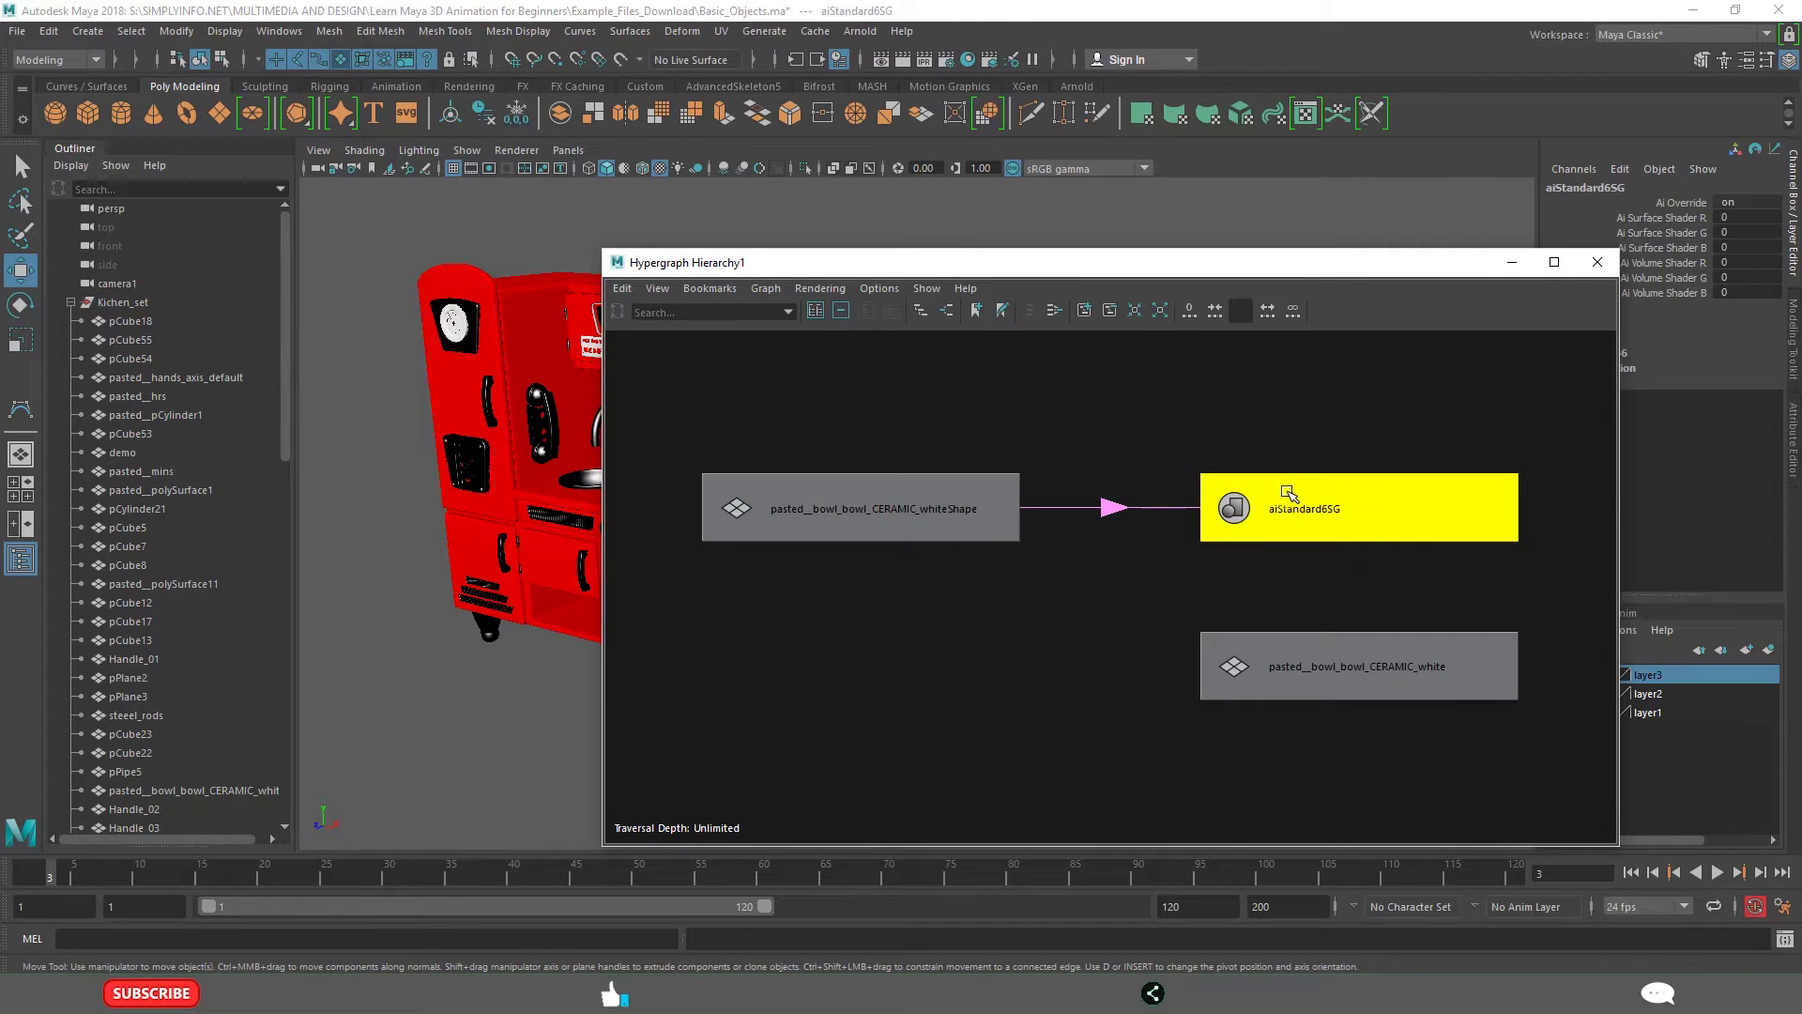
click(1324, 668)
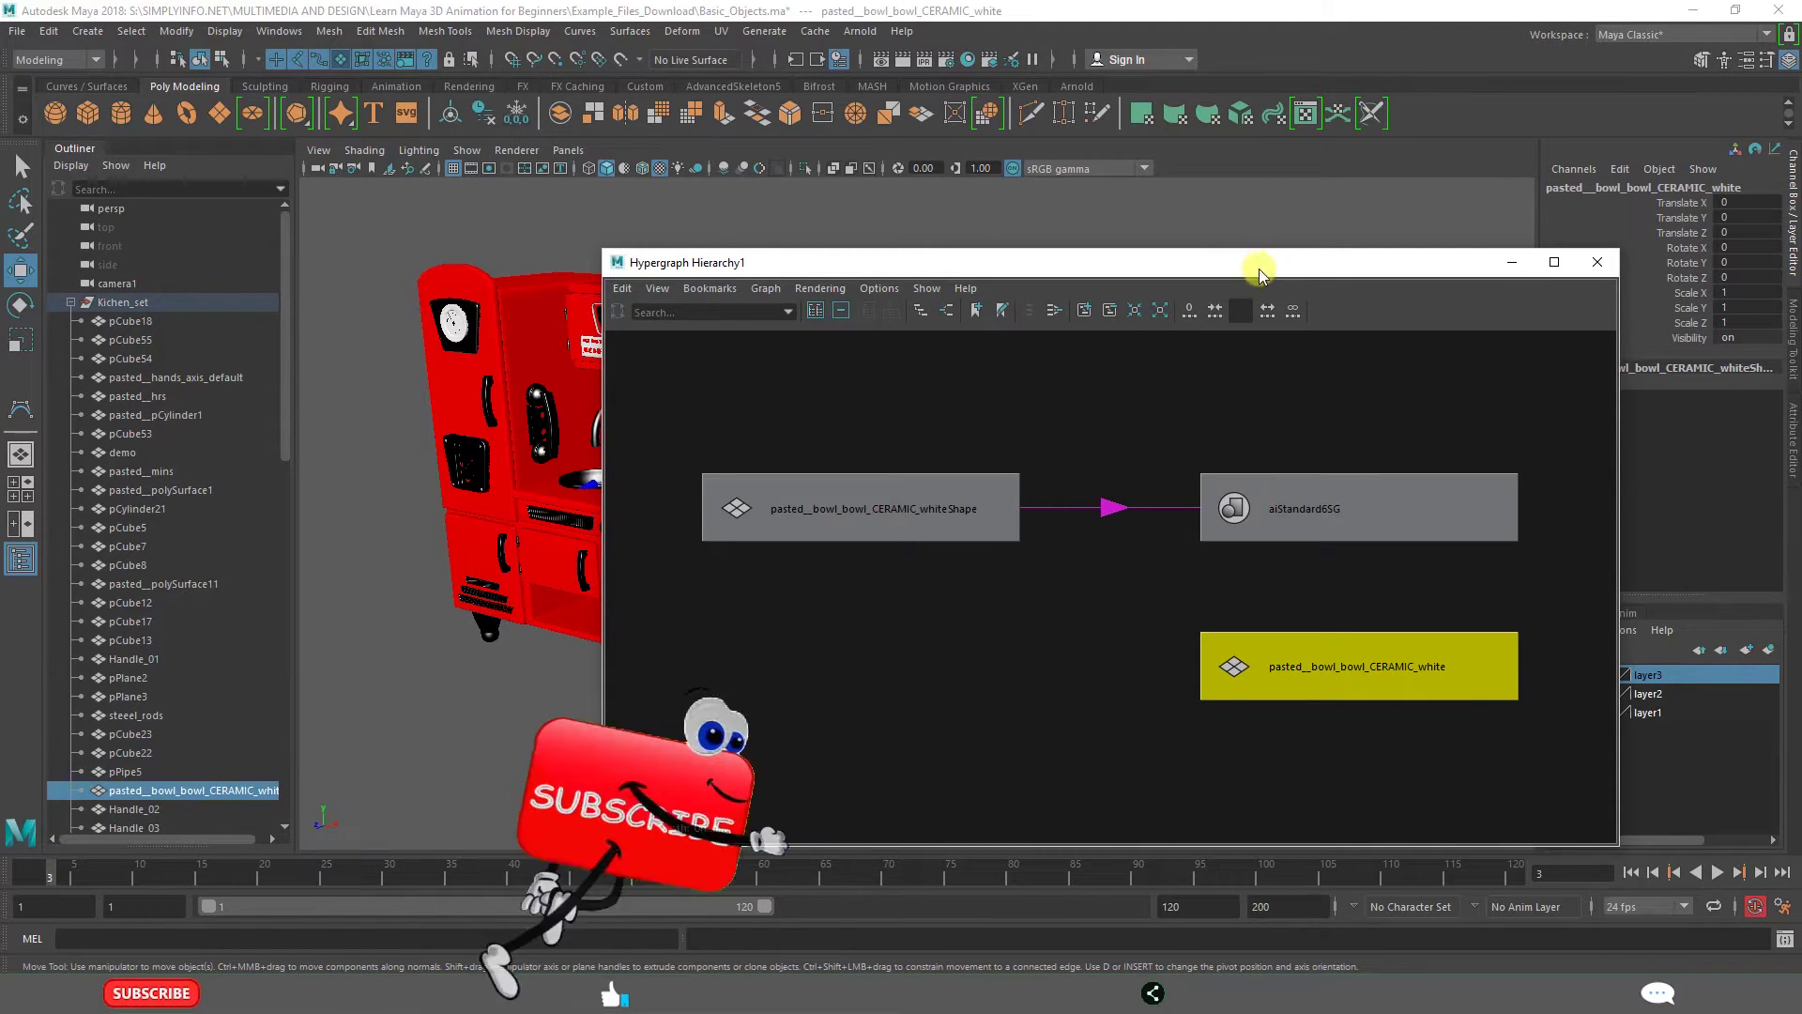
Clear the selection and inspect the connection between pasted__bowl_bowl_CERAMIC_whiteShape and aiStandard6SG.
drag(1260, 272, 1128, 263)
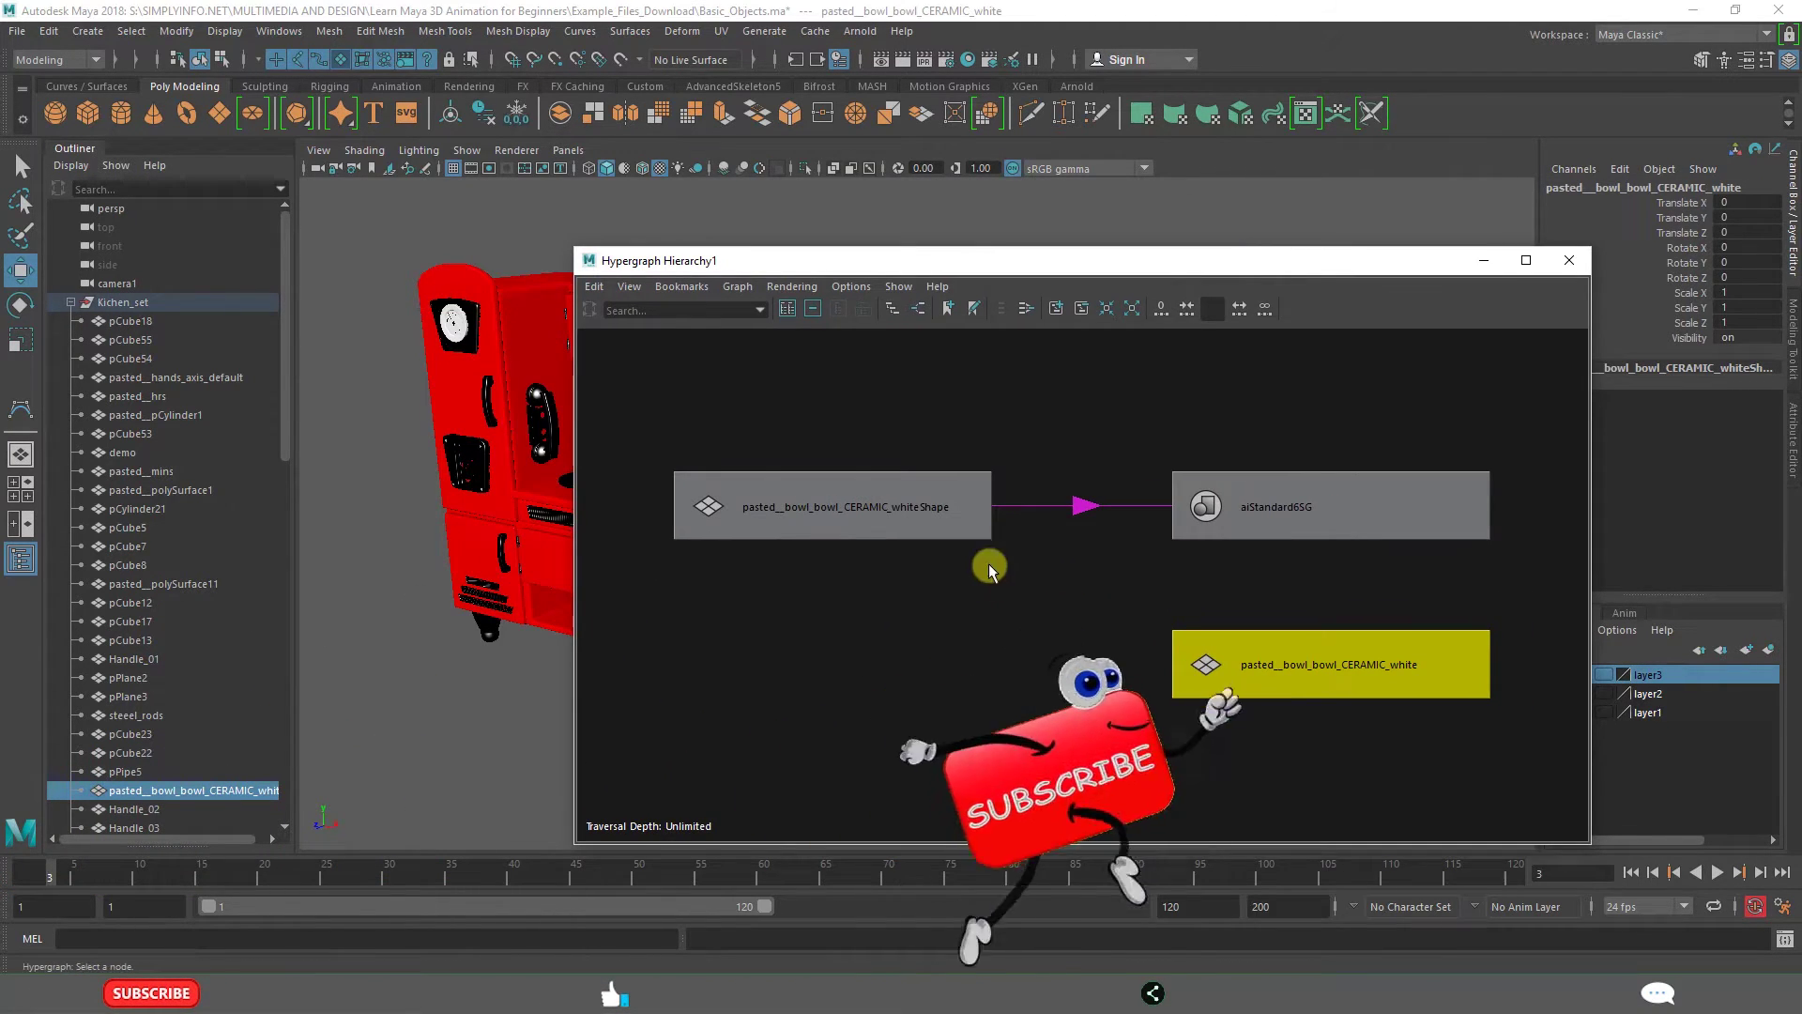
click(1107, 544)
click(1089, 512)
mouse_move(1080, 501)
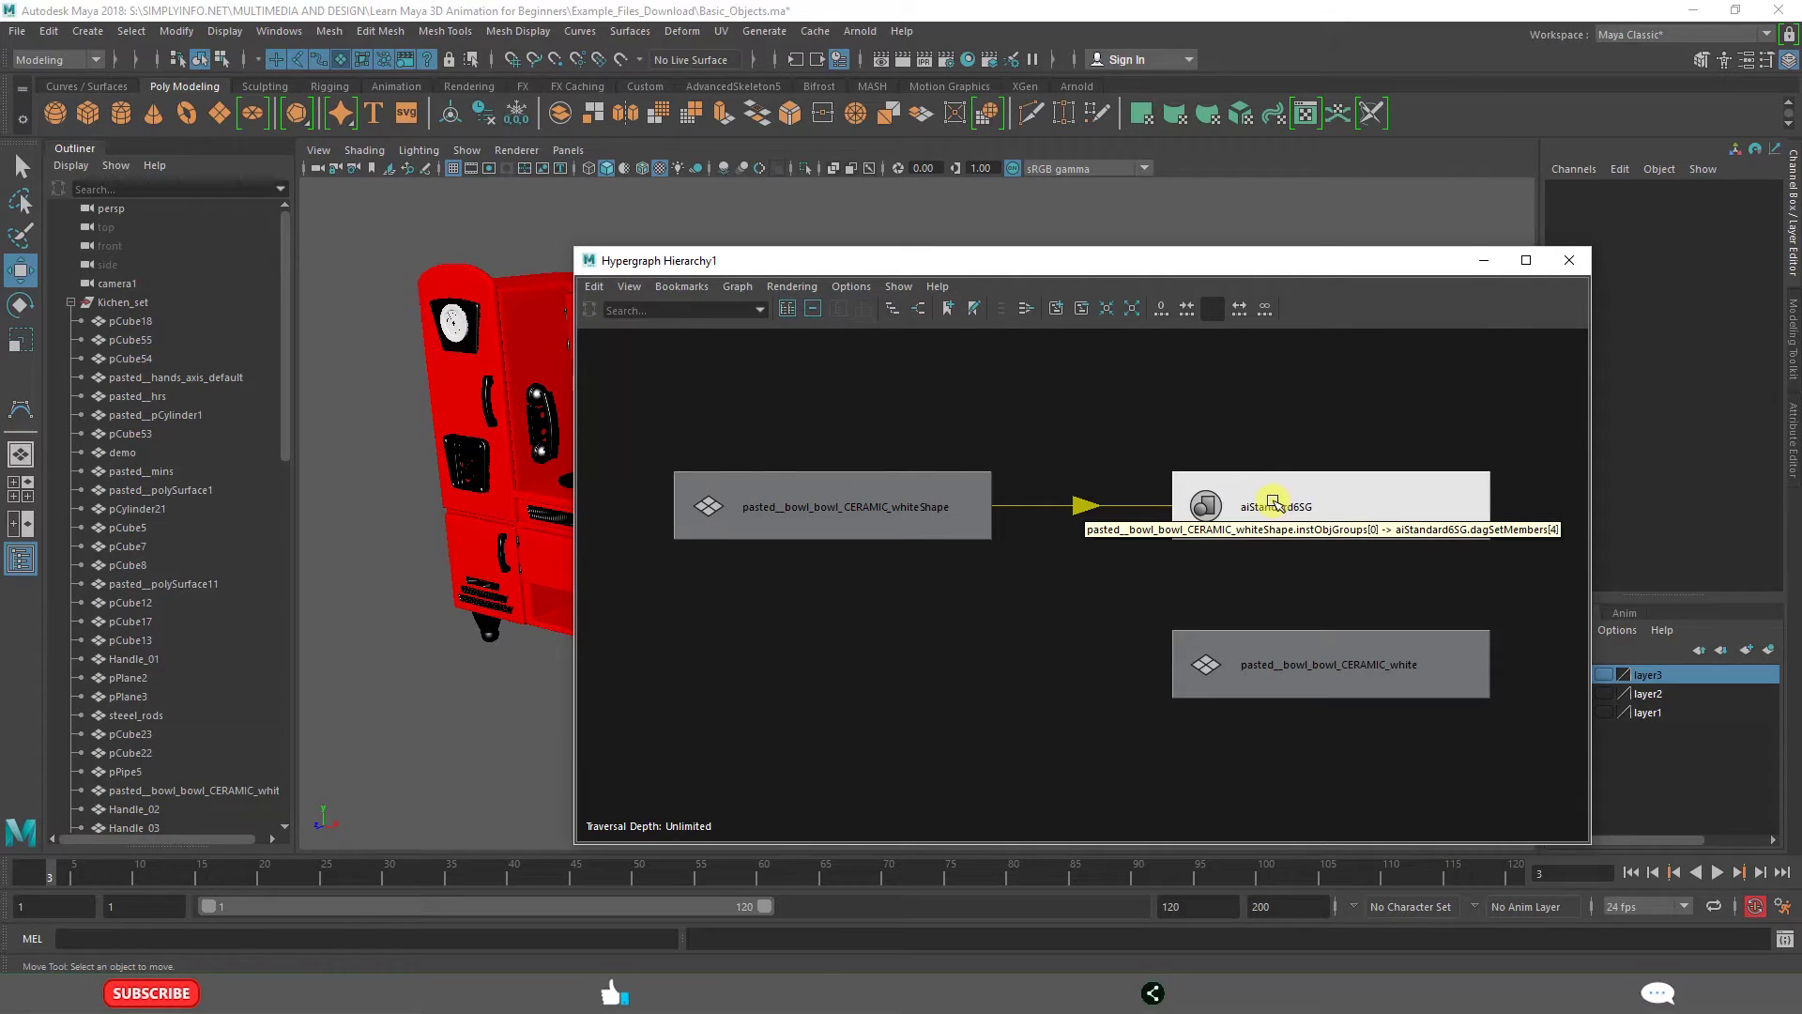
scroll(1109, 561, up, 2)
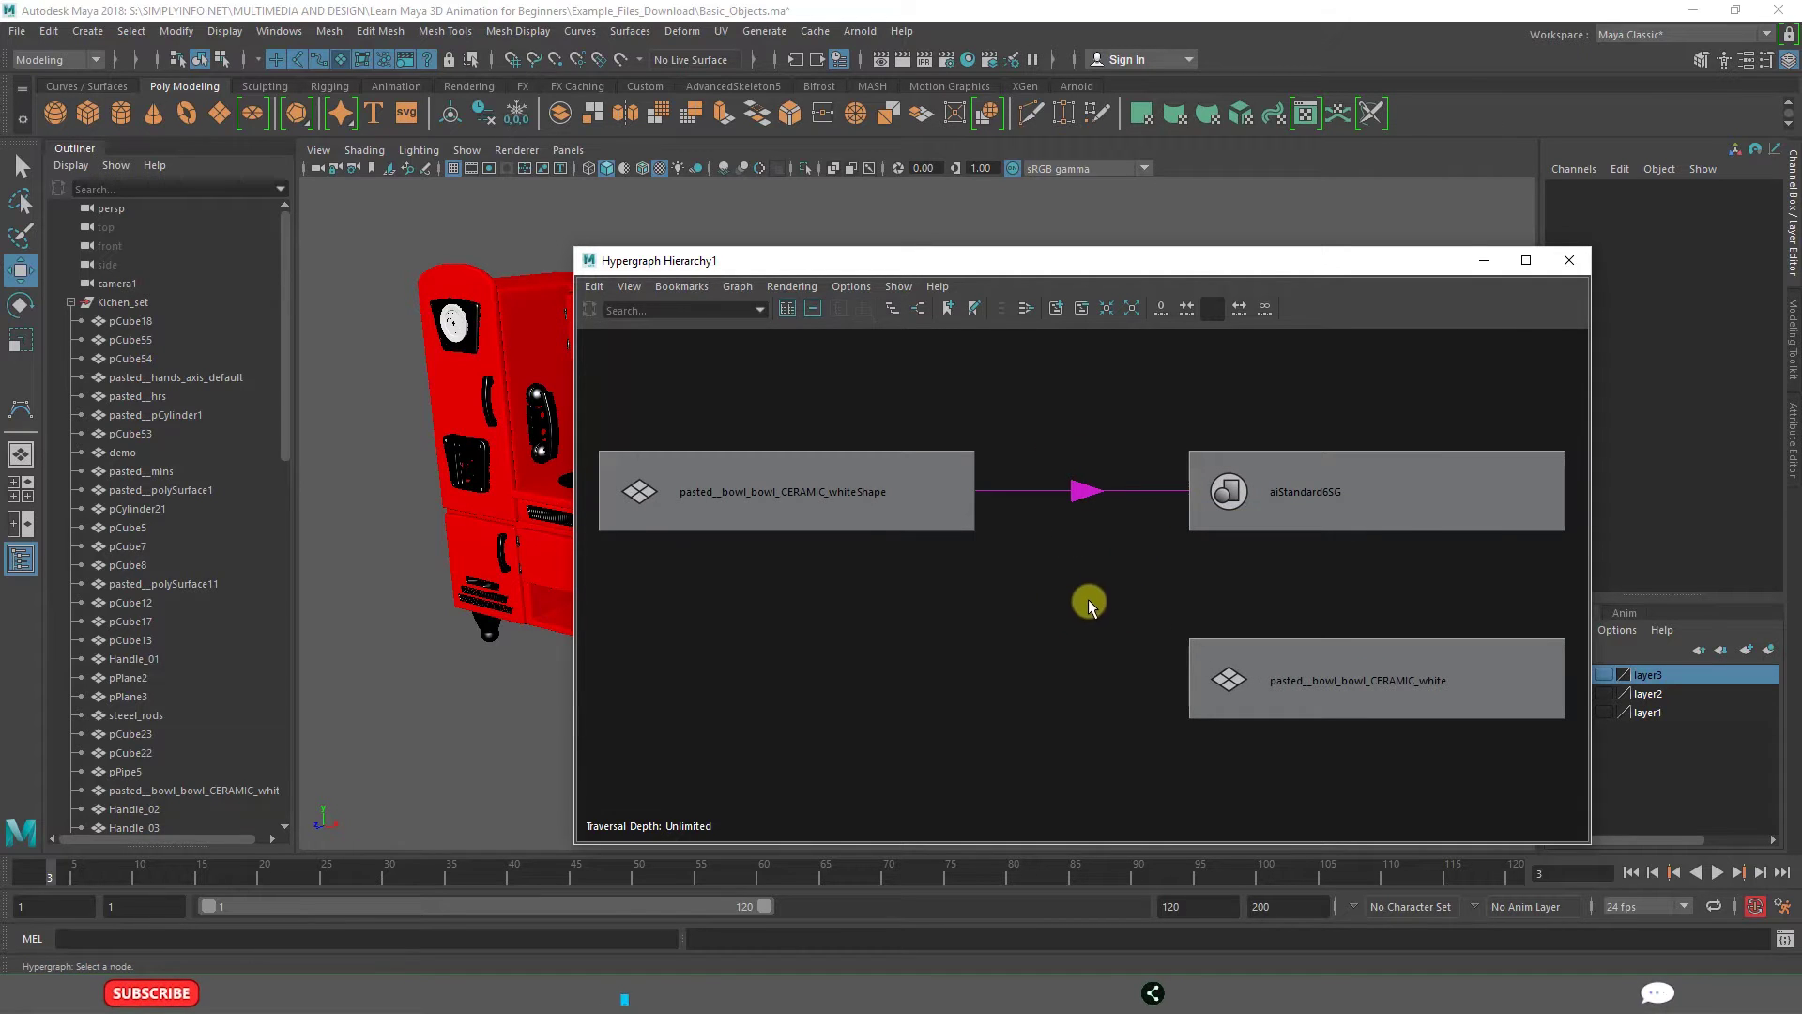
scroll(1087, 600, down, 1)
drag(698, 270, 615, 248)
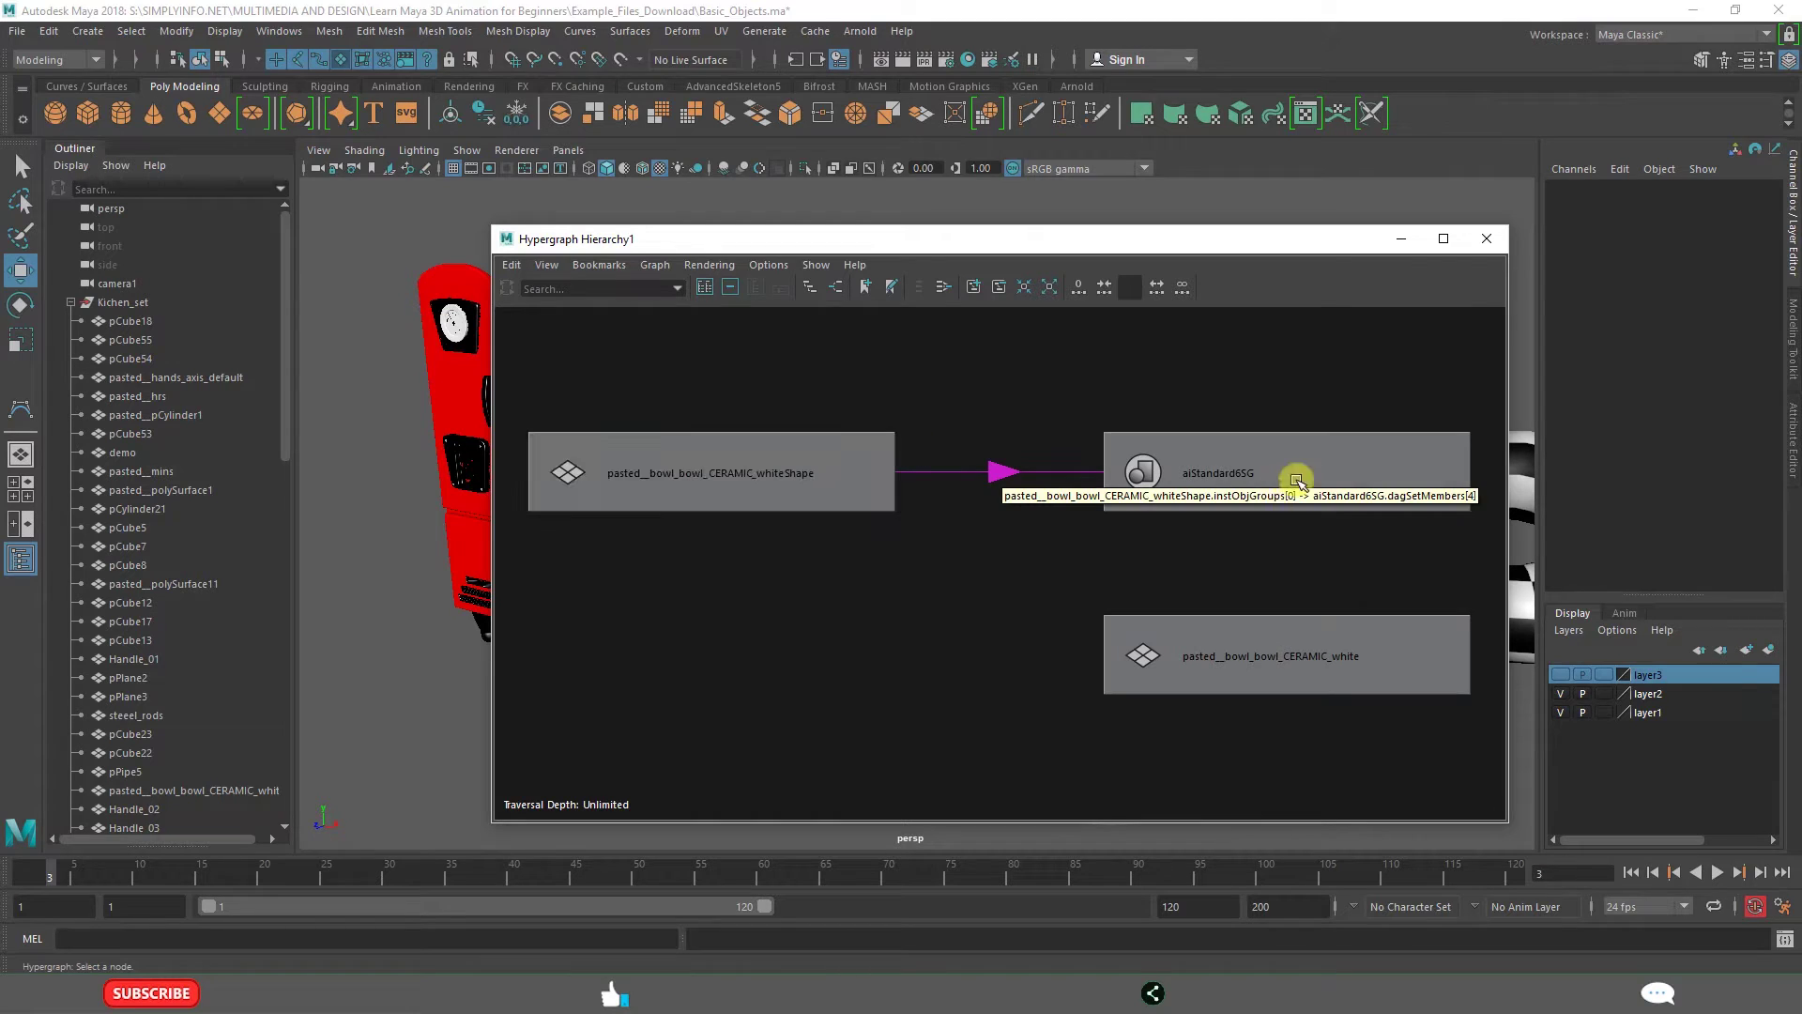
Select aiStandard6SG and the bowl's shape node in turn, clear the selection, and compare the graph with the kitchen model.
click(1269, 475)
click(998, 414)
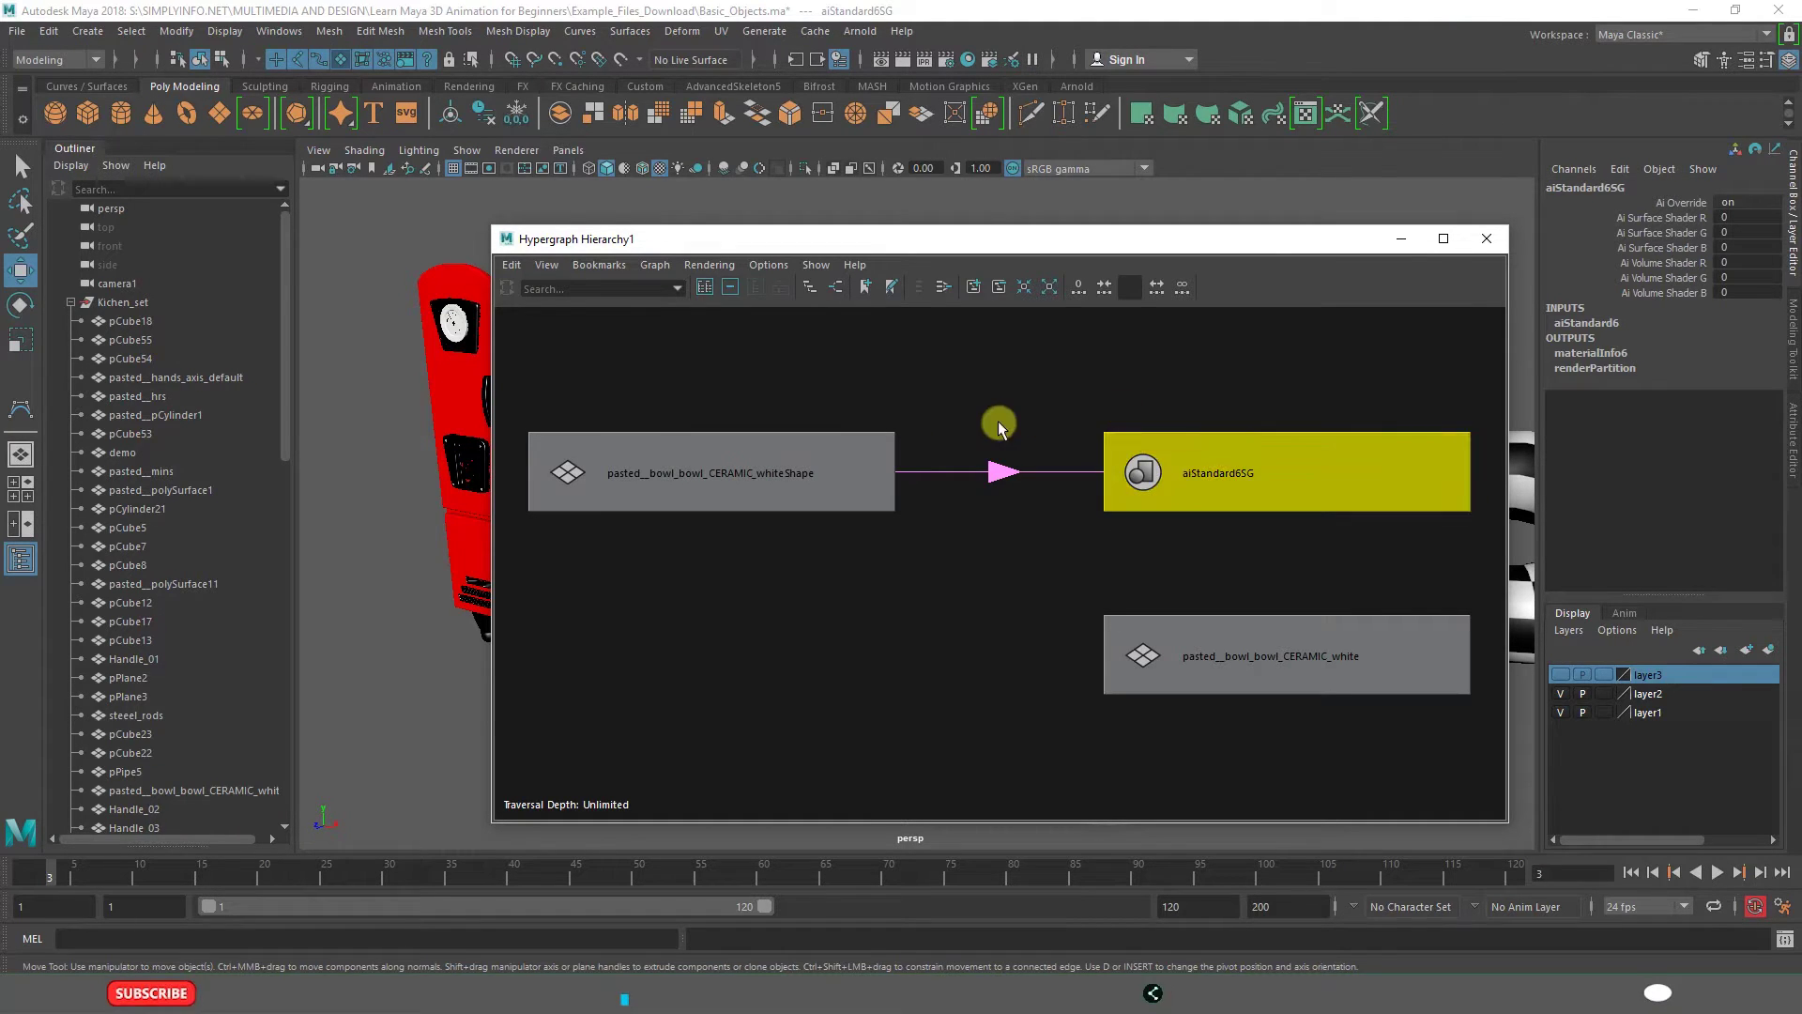
click(733, 460)
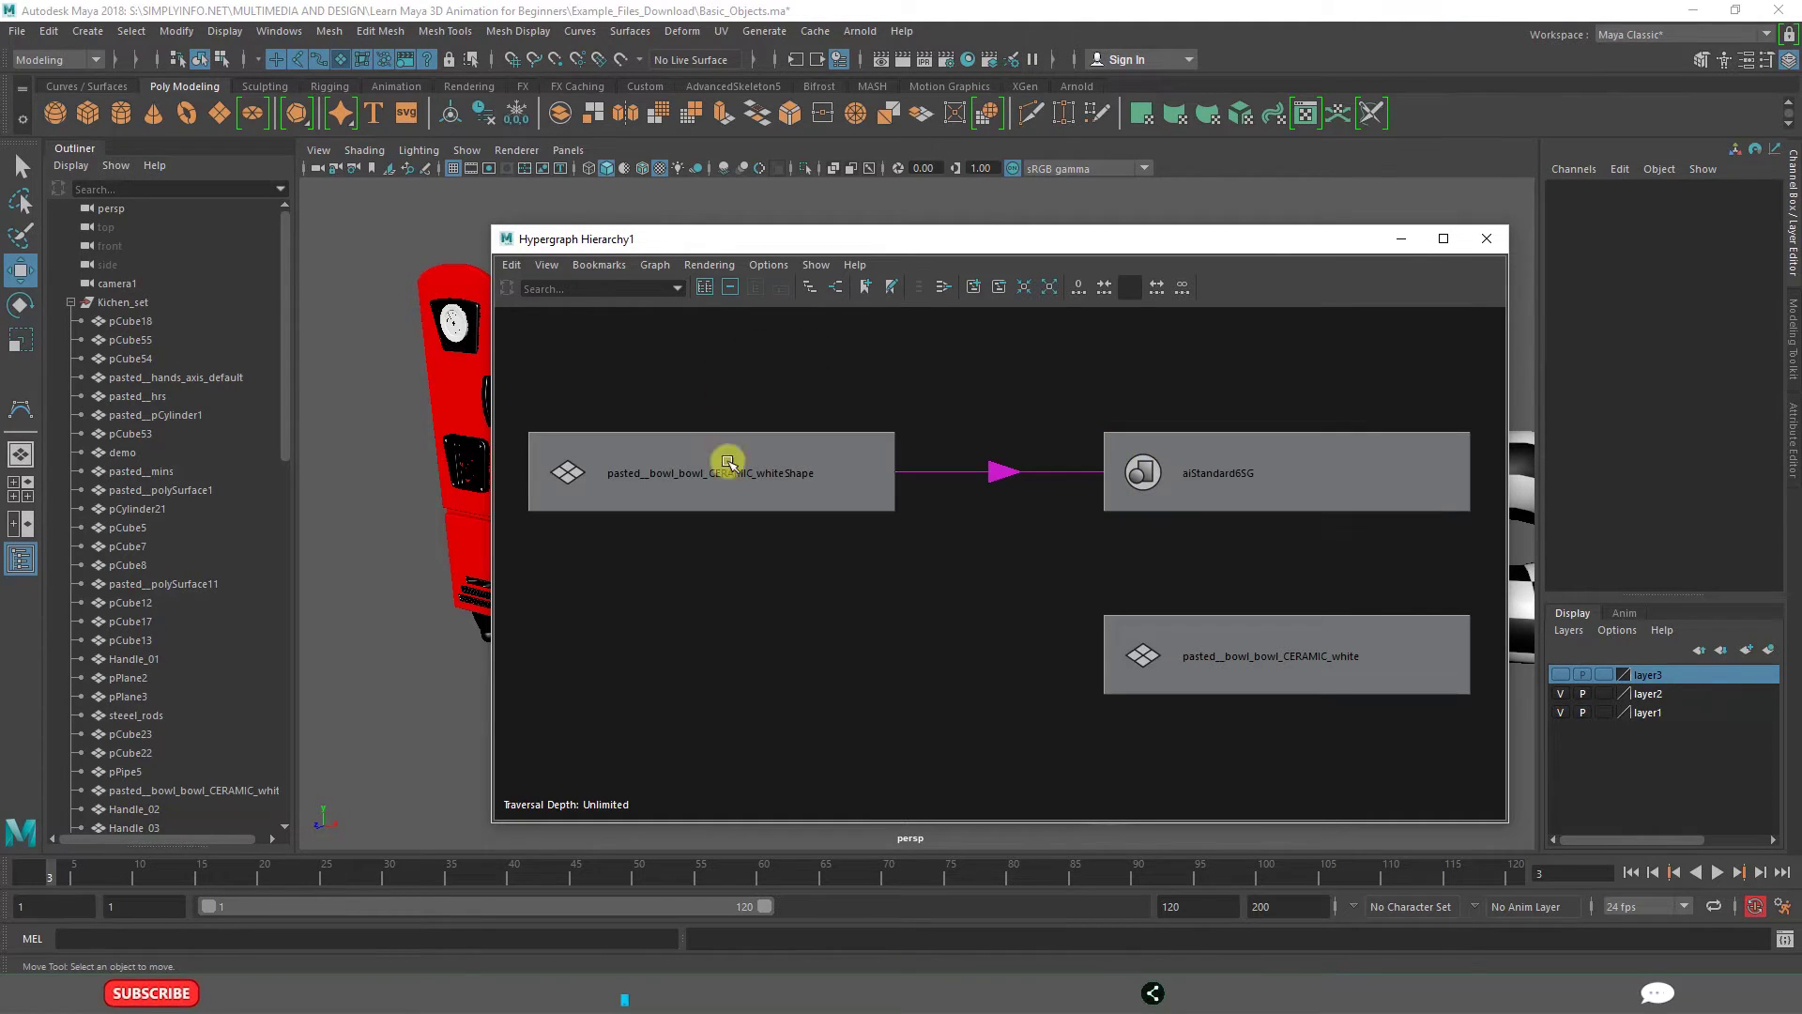
click(773, 407)
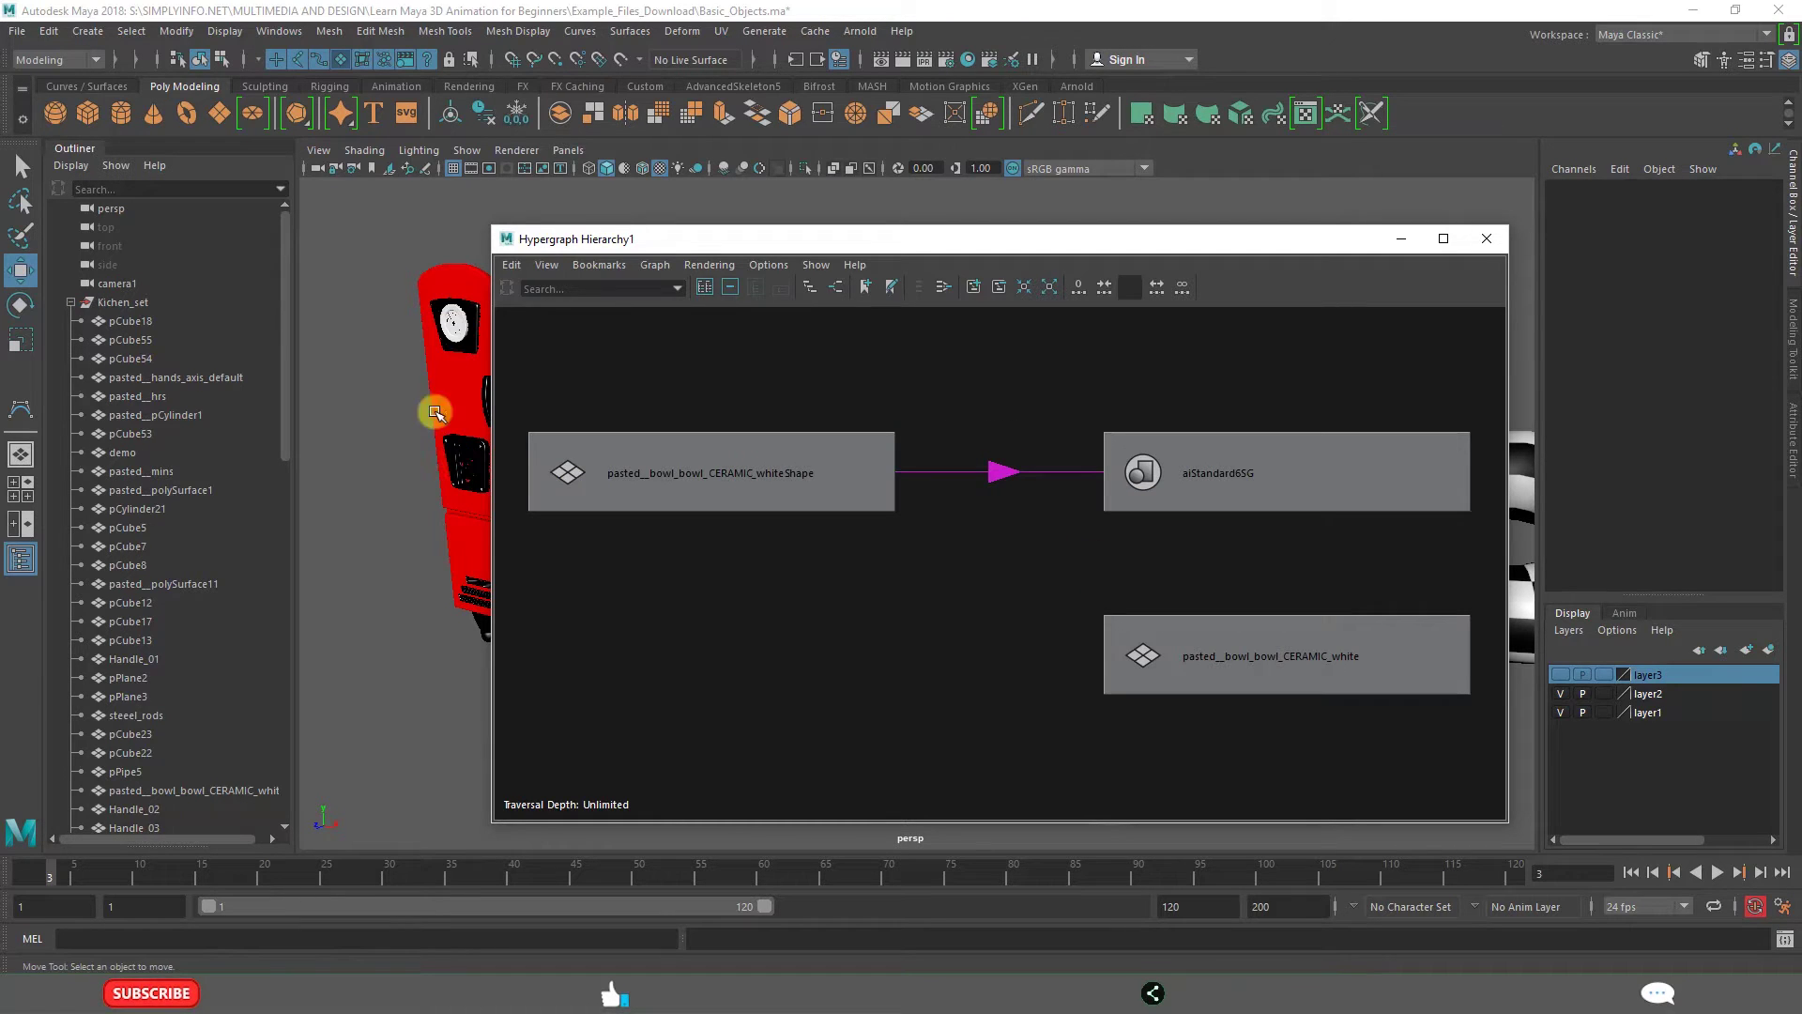
drag(575, 240, 954, 248)
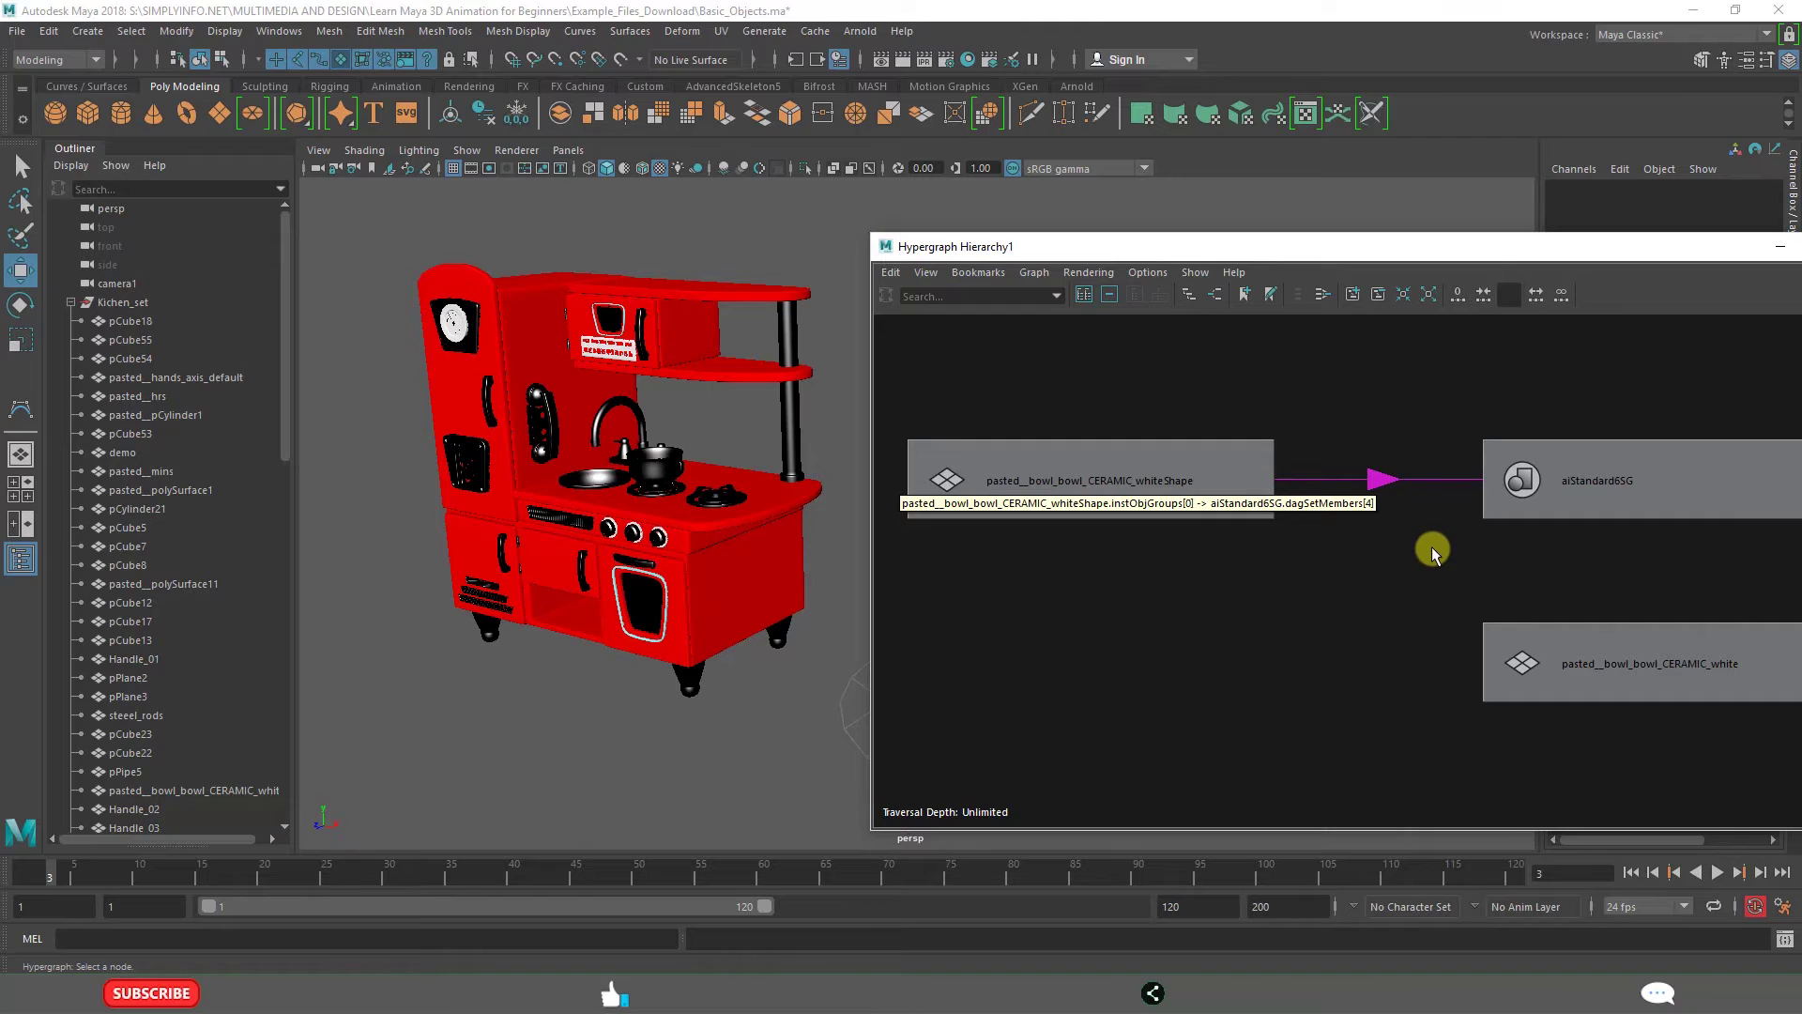
drag(1512, 249, 1026, 219)
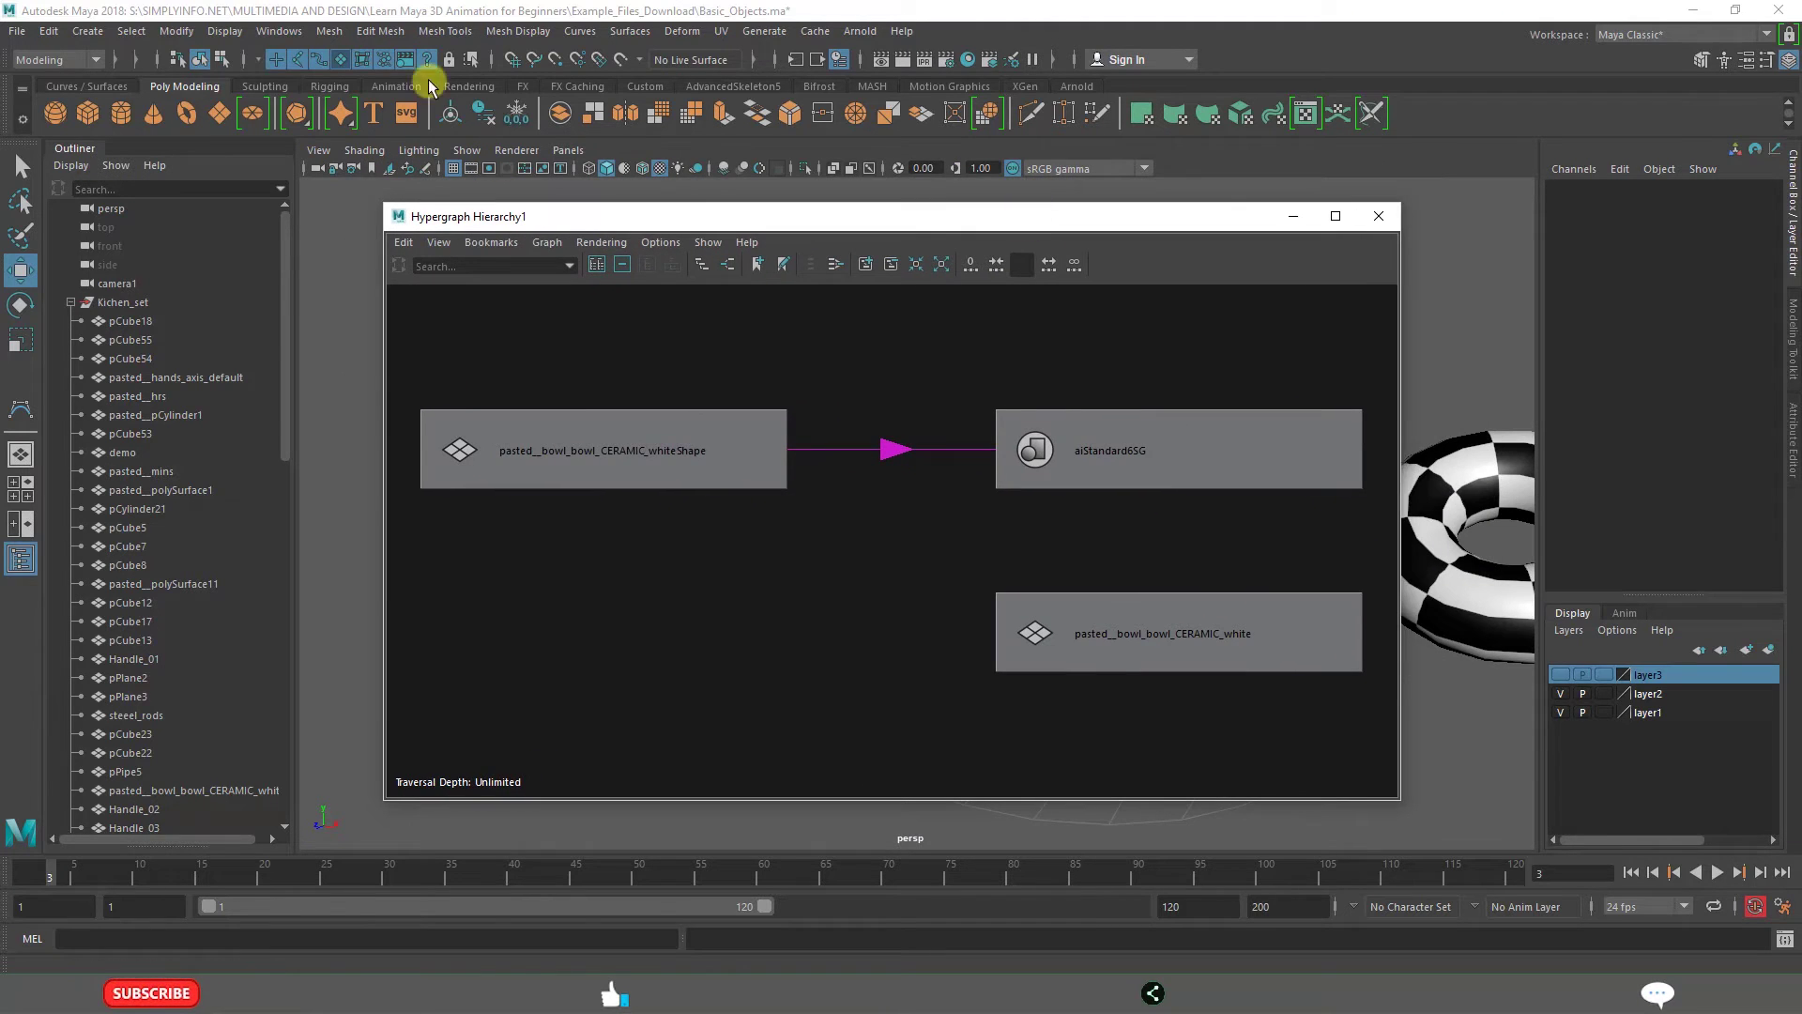
Close the Hypergraph window and reopen the Hypergraph Hierarchy editor.
click(1379, 216)
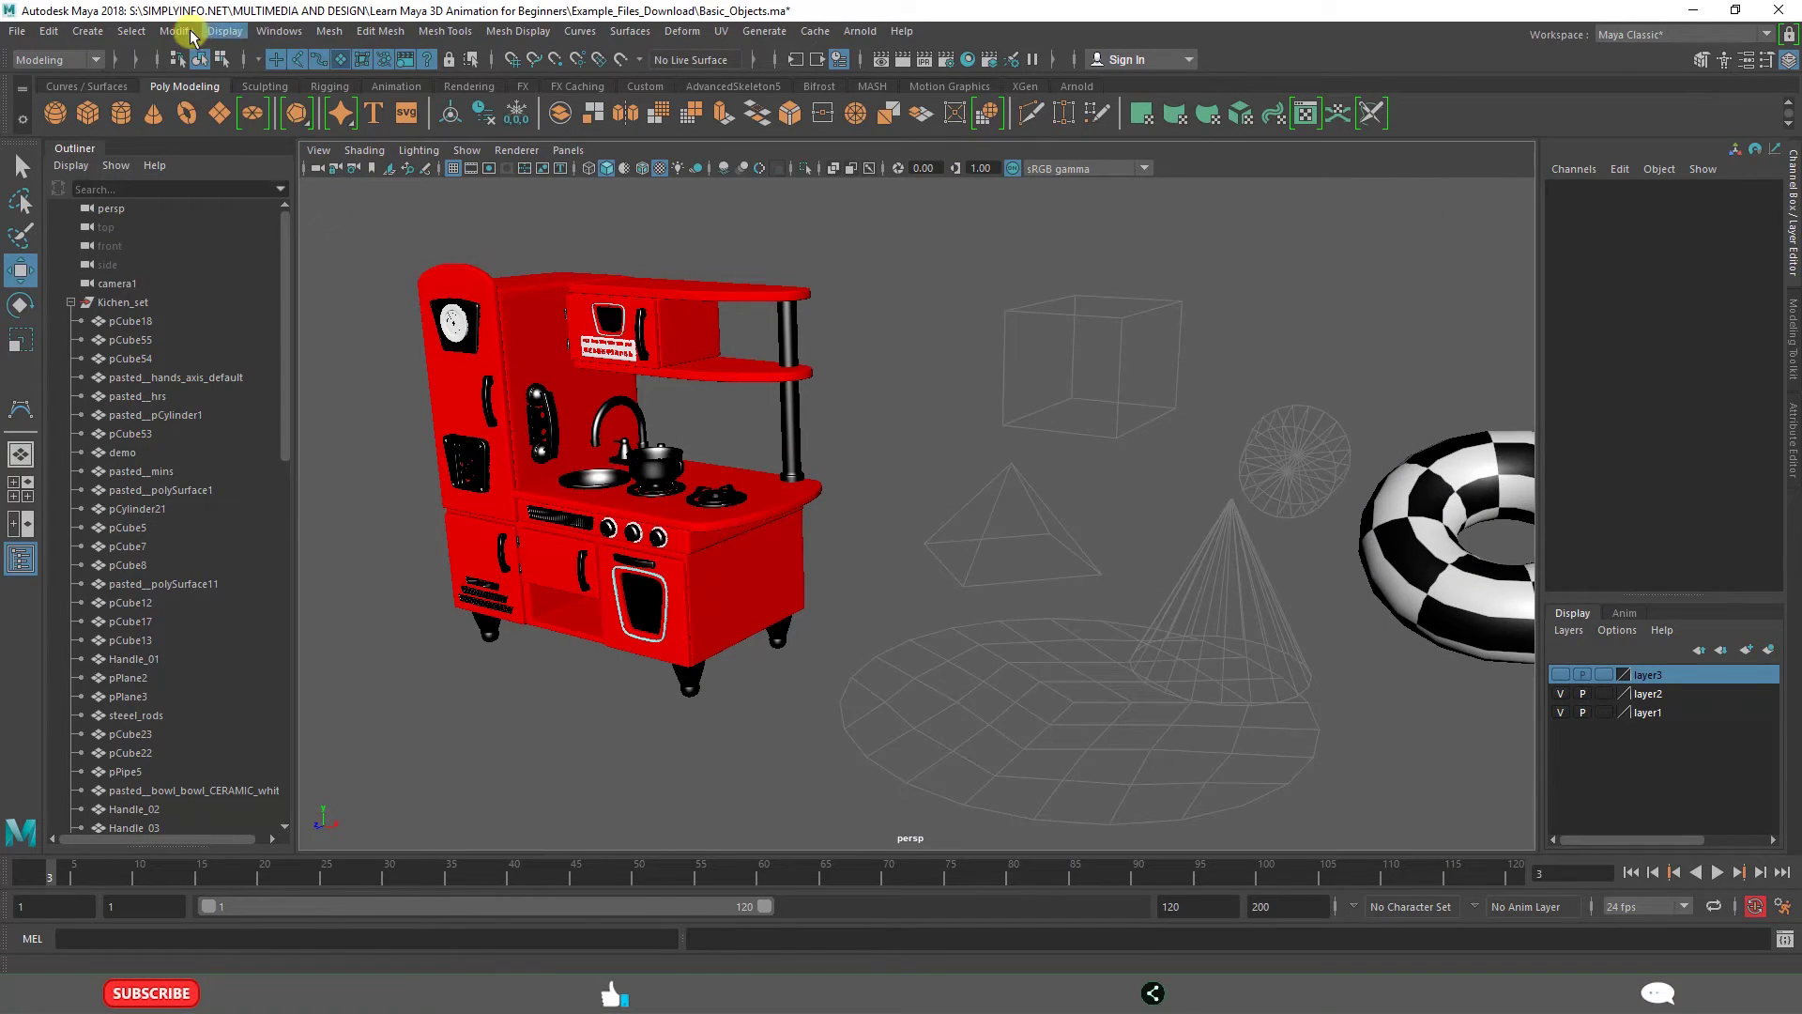
click(279, 31)
mouse_move(322, 98)
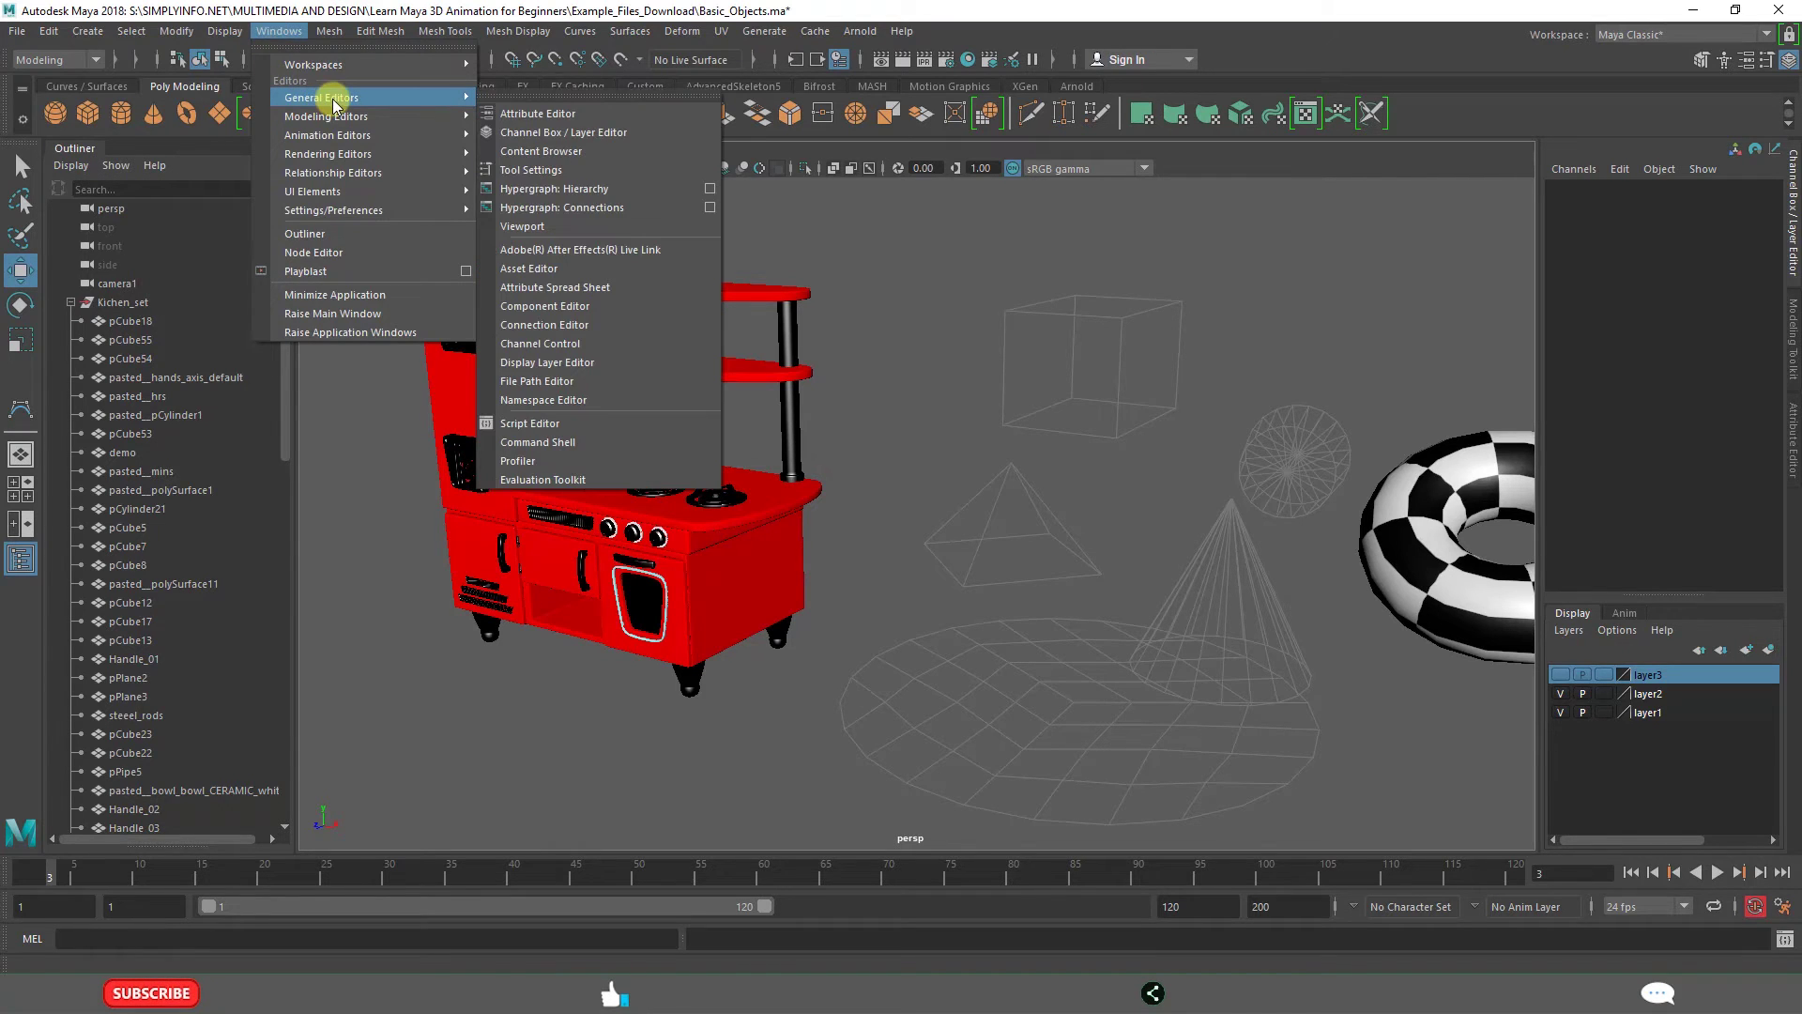
click(573, 189)
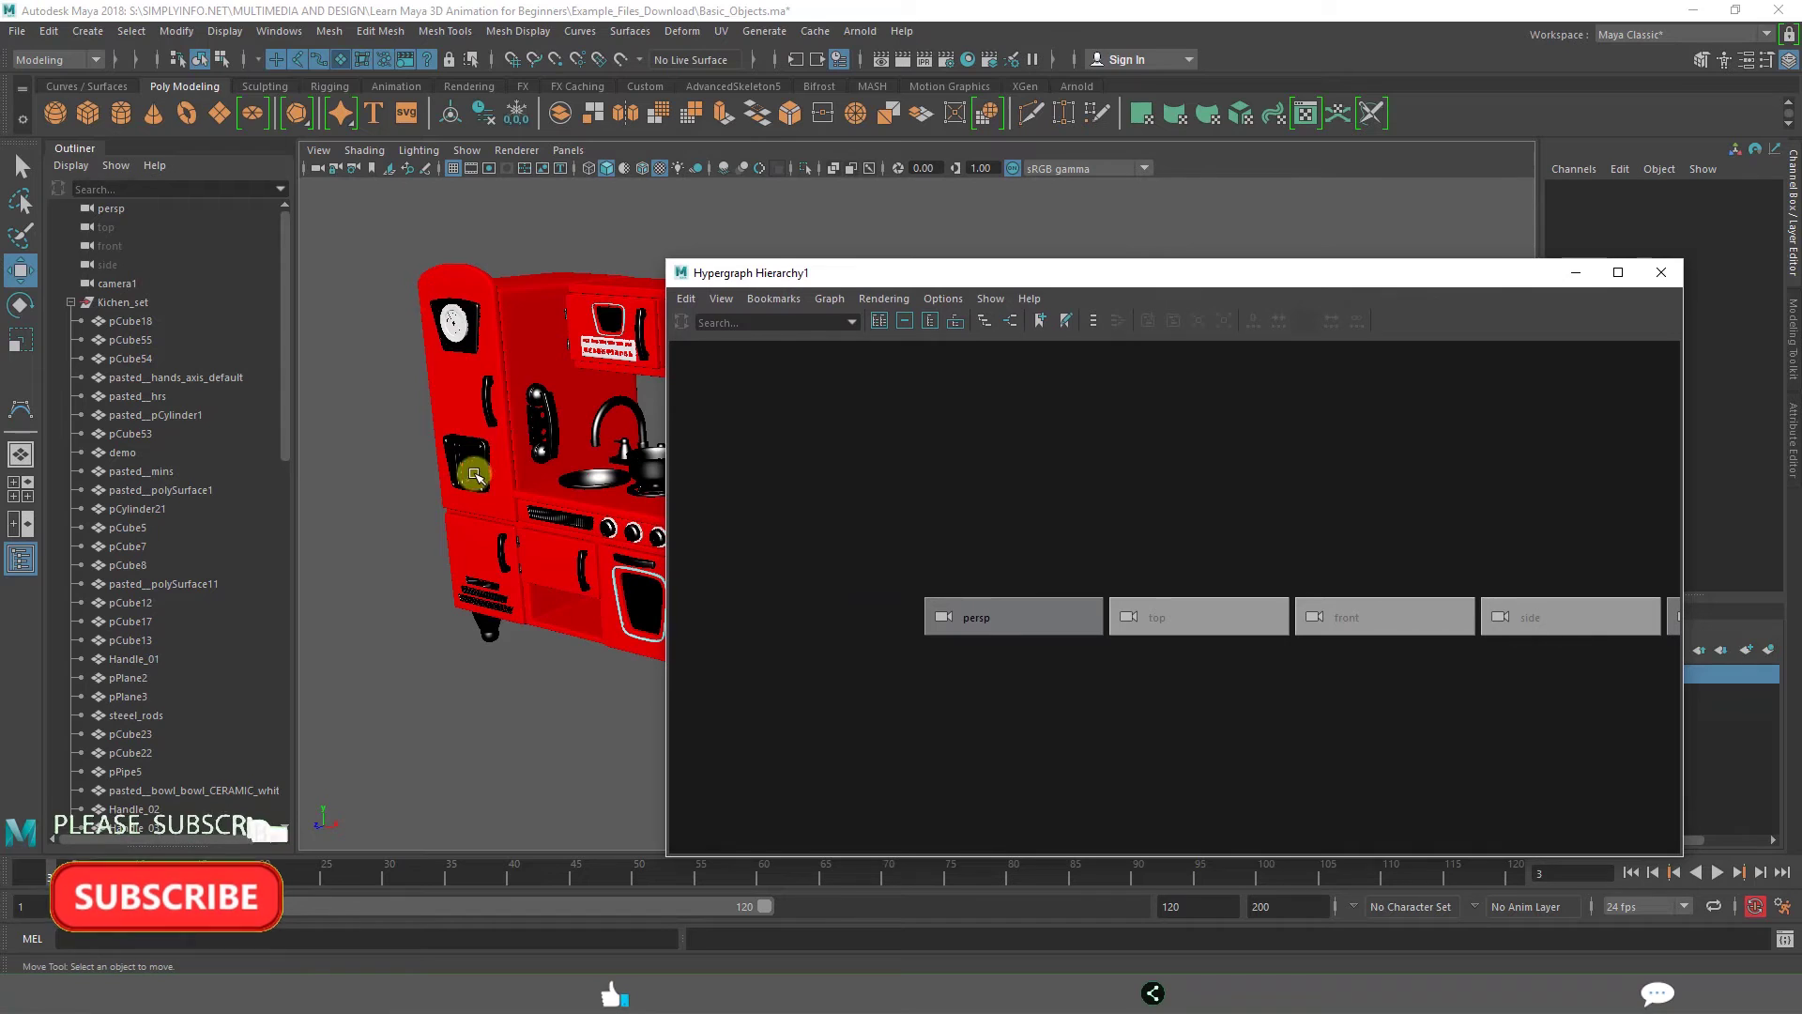
Select the wall phone on the kitchen set and frame its phone_type node among its neighbours in the Hypergraph.
click(550, 415)
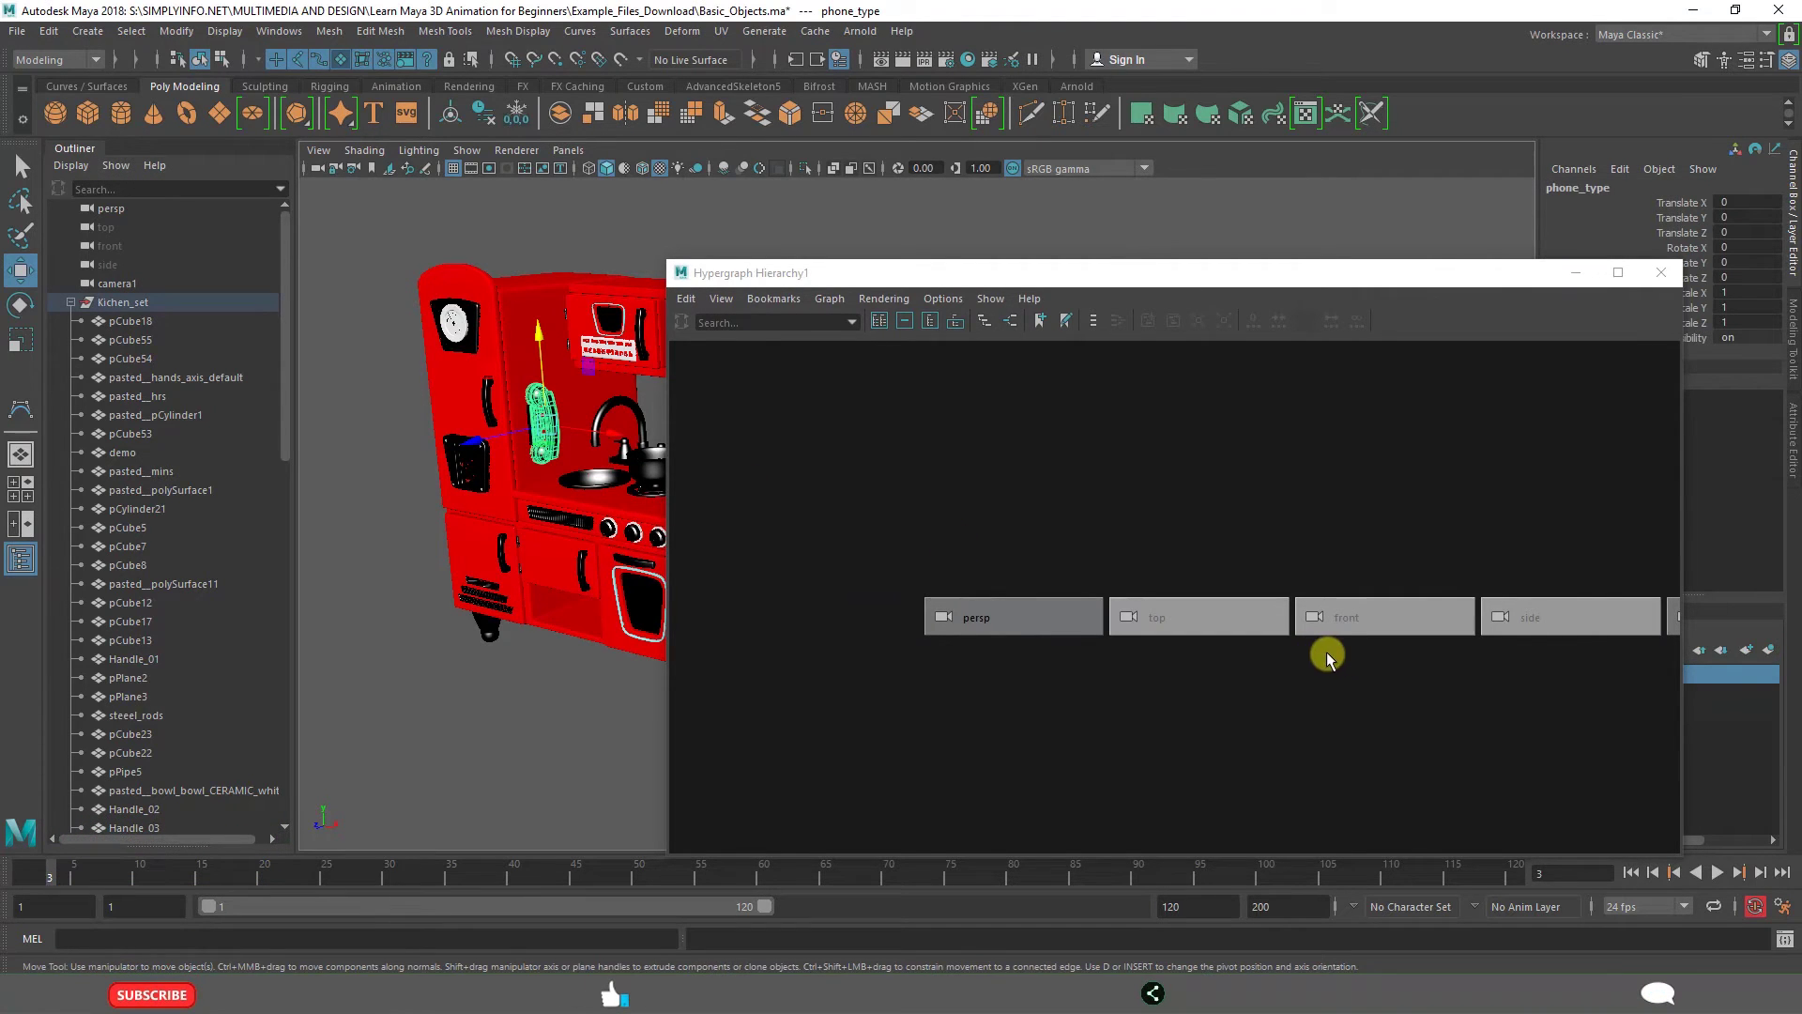
key(f)
scroll(1119, 528, down, 5)
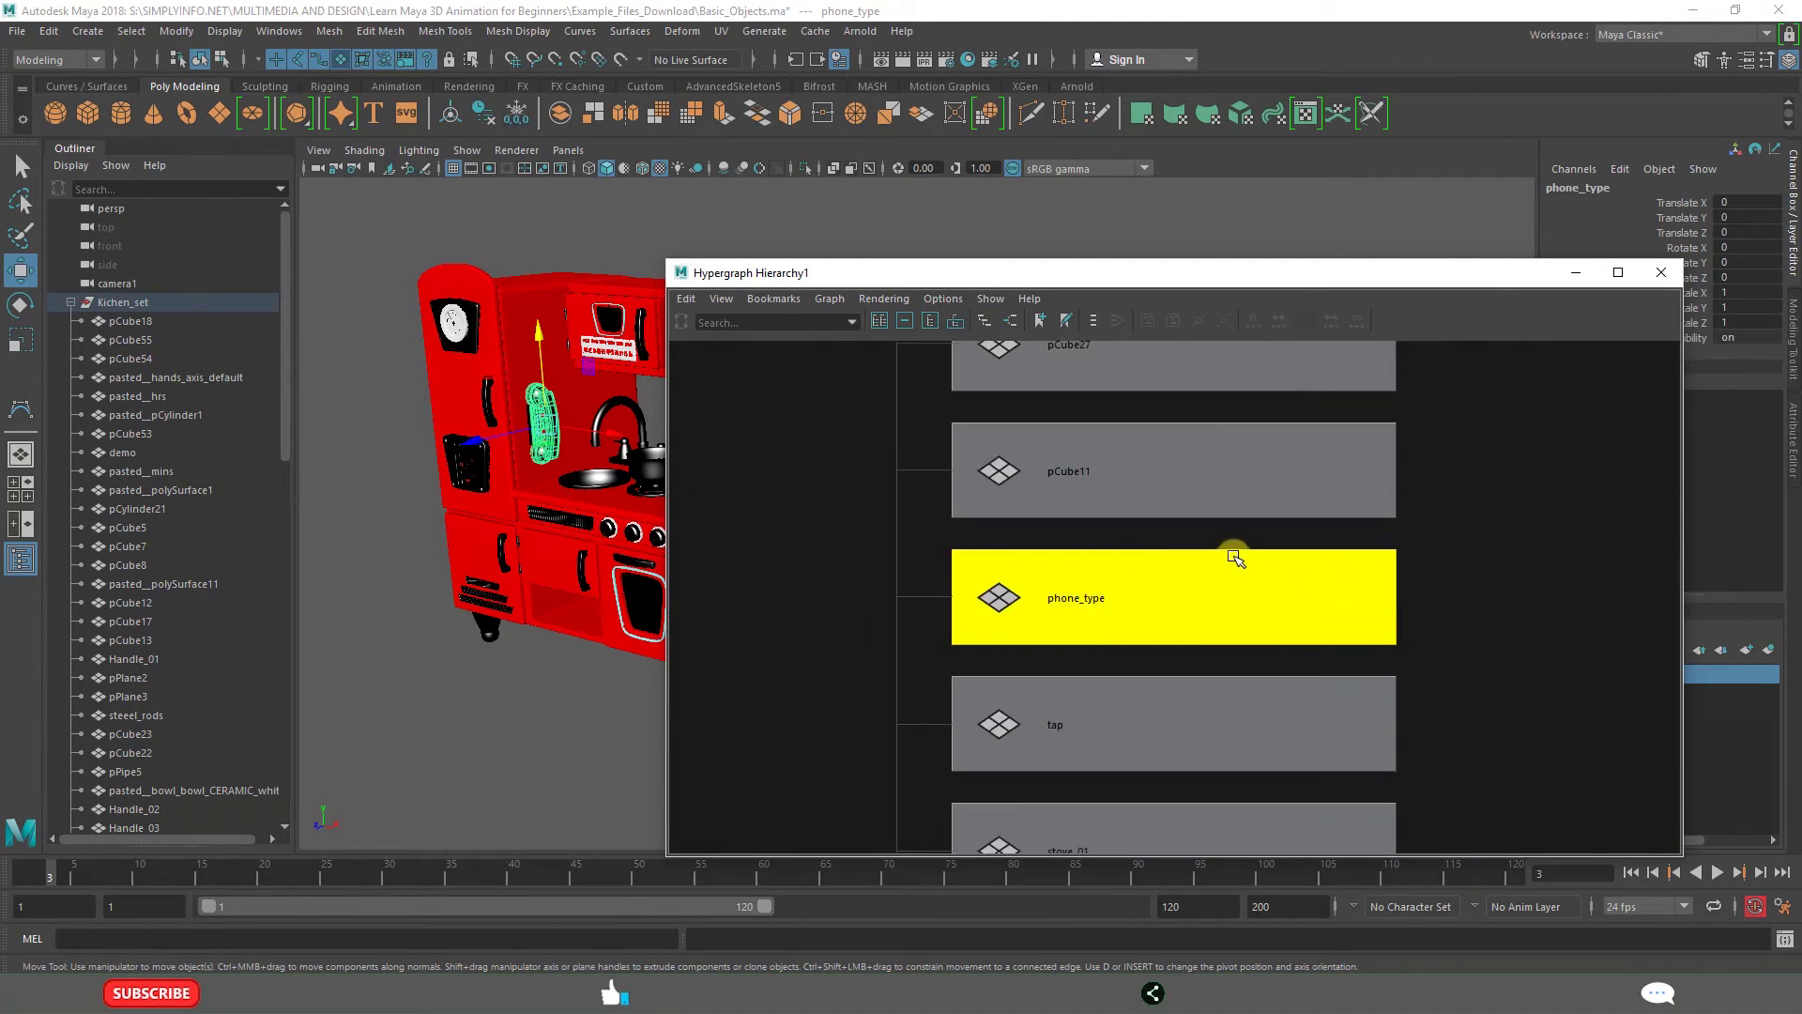
scroll(1325, 595, down, 6)
scroll(1315, 601, down, 2)
scroll(1263, 567, up, 3)
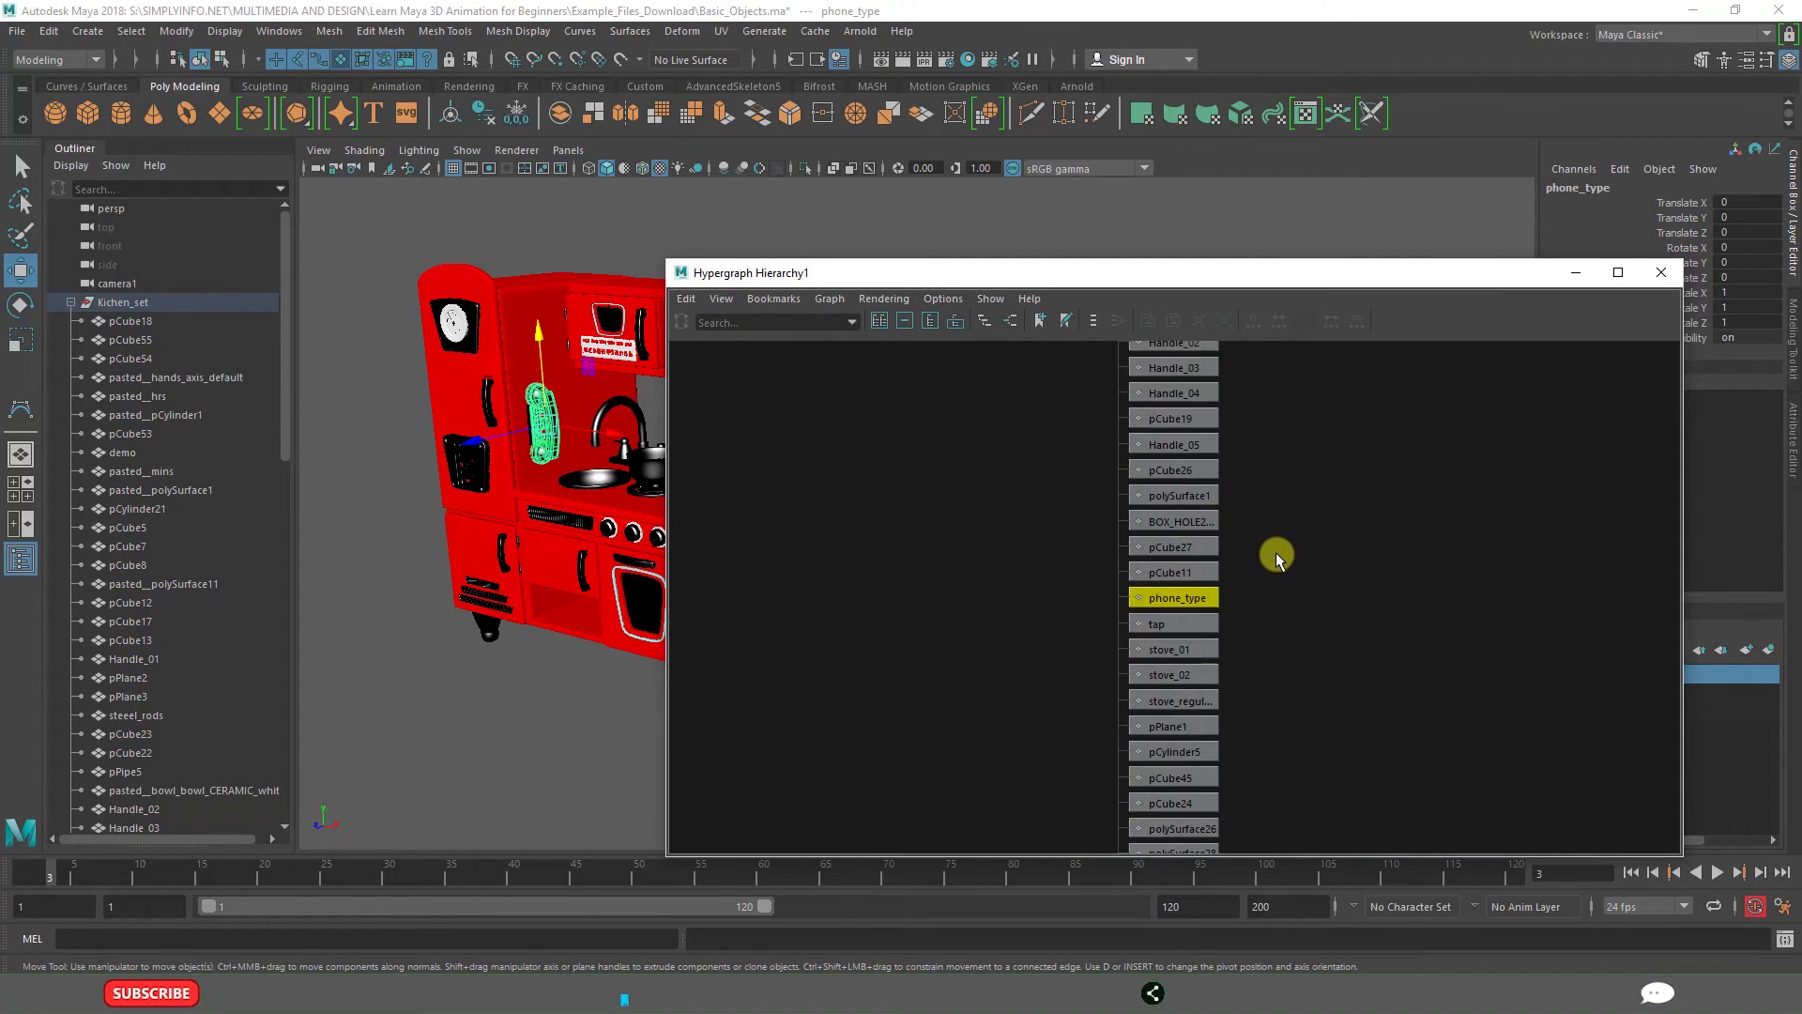